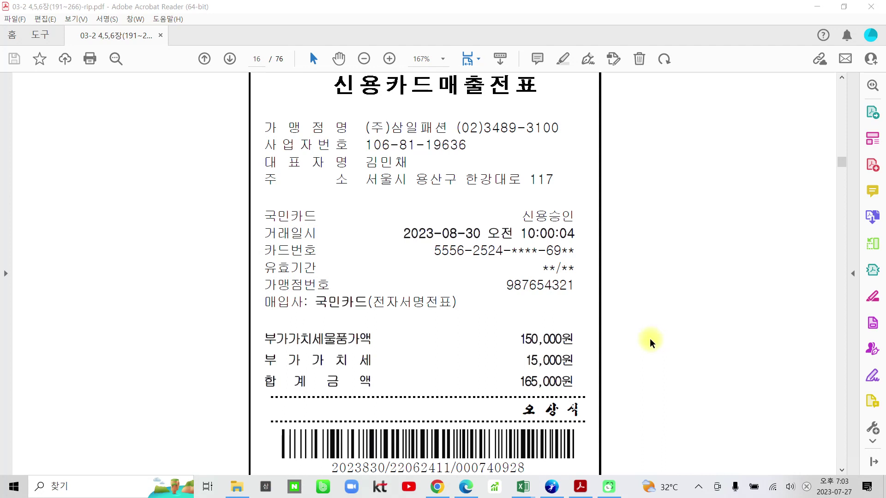
Launch Smart A, log in to company 1700, maximize the window and open the full menu
{"action": "scroll", "coordinate": [651, 344], "scroll_direction": "down", "scroll_amount": 3}
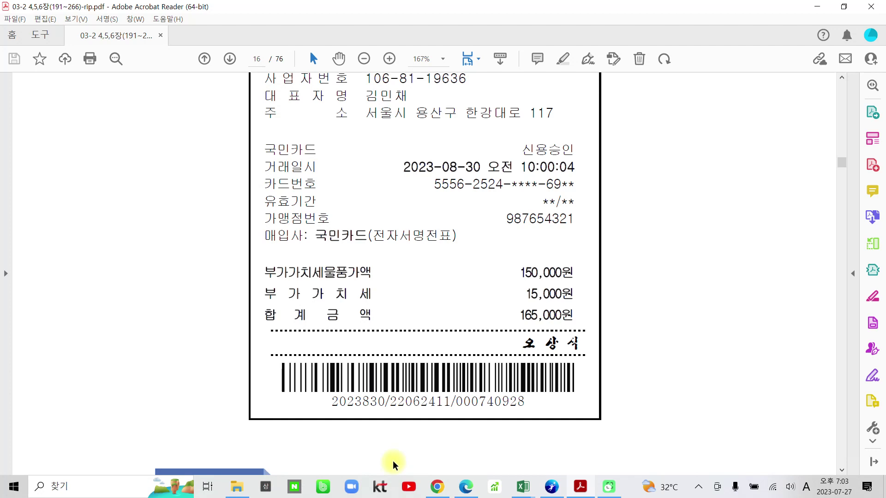
{"action": "left_click", "coordinate": [9, 486]}
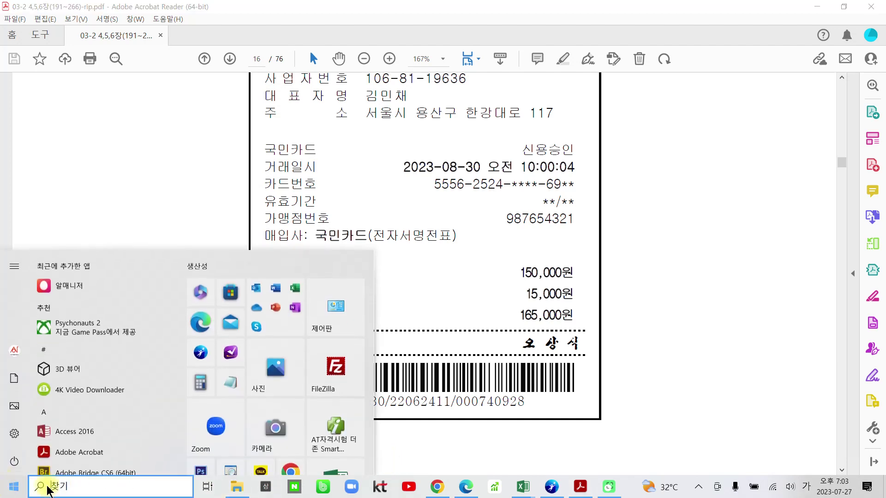
{"action": "left_click", "coordinate": [325, 428]}
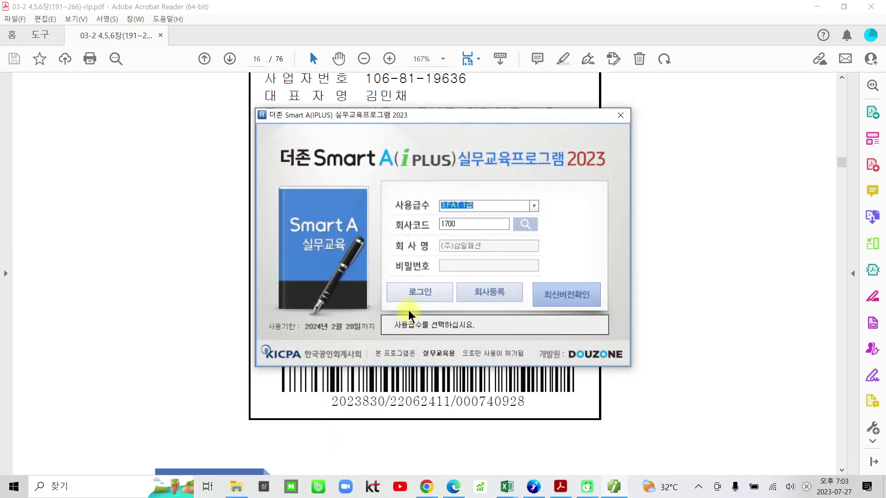
{"action": "left_click", "coordinate": [411, 296]}
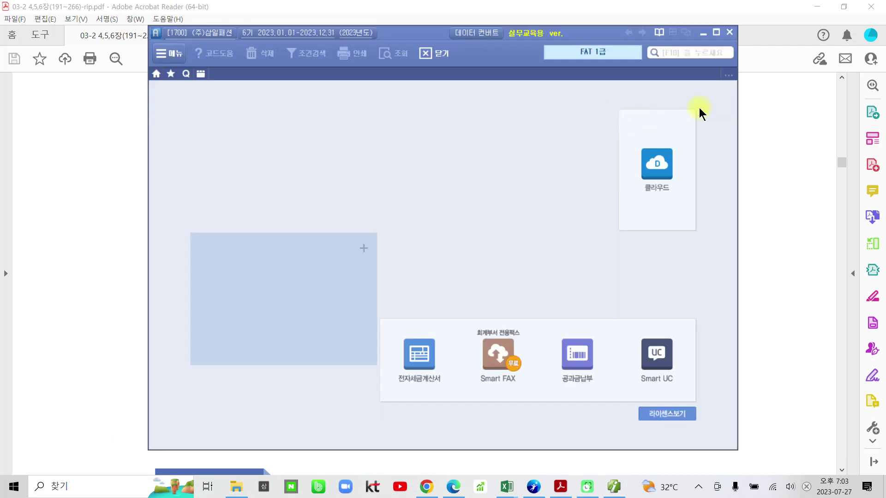
{"action": "left_click", "coordinate": [715, 33]}
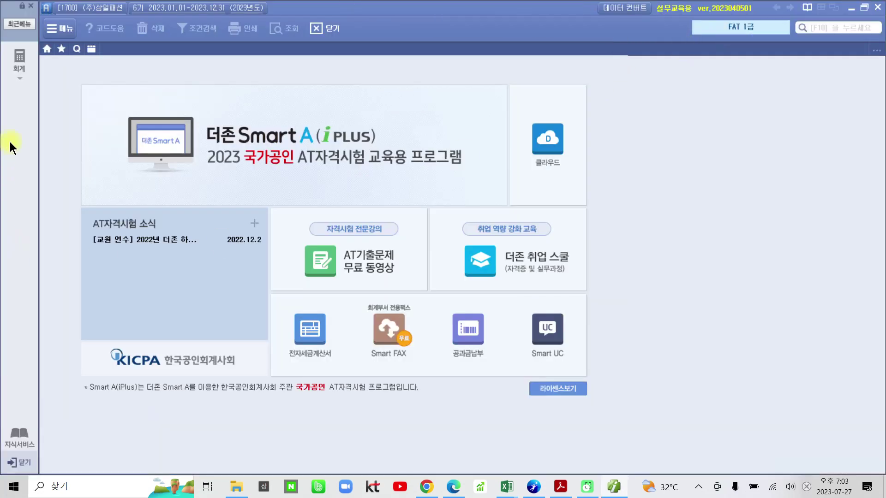
{"action": "left_click", "coordinate": [19, 72]}
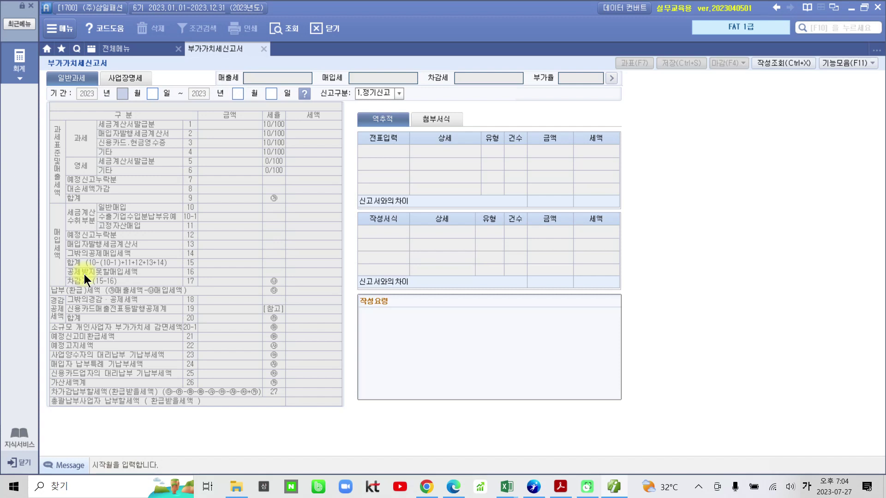
Set the VAT return period to months 07–09 as 1.정기신고 and load the period's figures
{"action": "type", "text": "7"}
{"action": "key", "text": "Return"}
{"action": "key", "text": "Return"}
{"action": "type", "text": "9"}
{"action": "key", "text": "Return"}
{"action": "key", "text": "Return"}
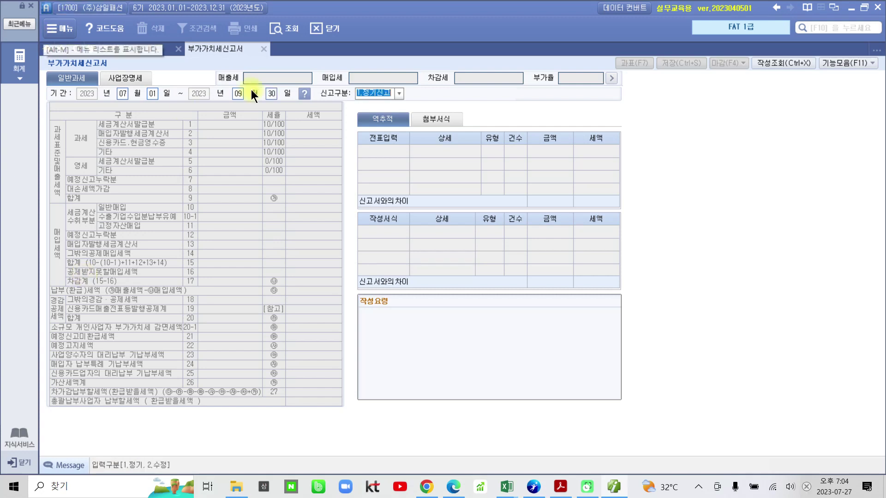
{"action": "left_click", "coordinate": [399, 93]}
{"action": "left_click", "coordinate": [399, 93]}
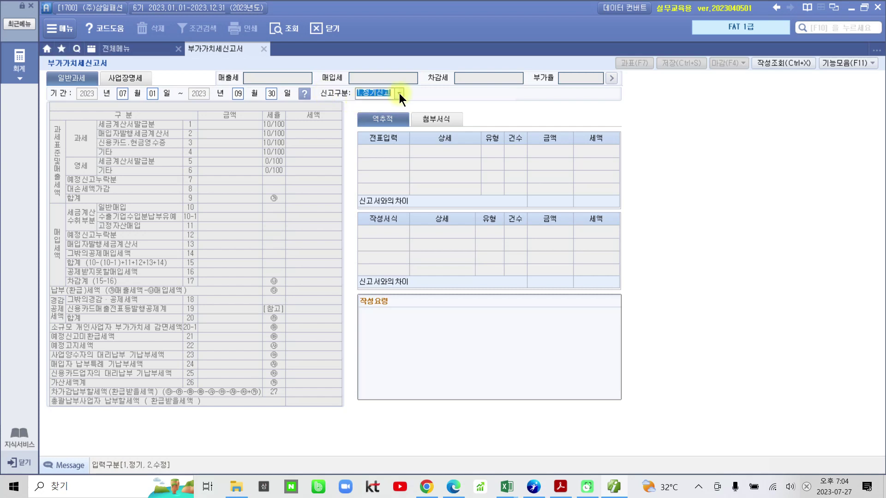
{"action": "key", "text": "Return"}
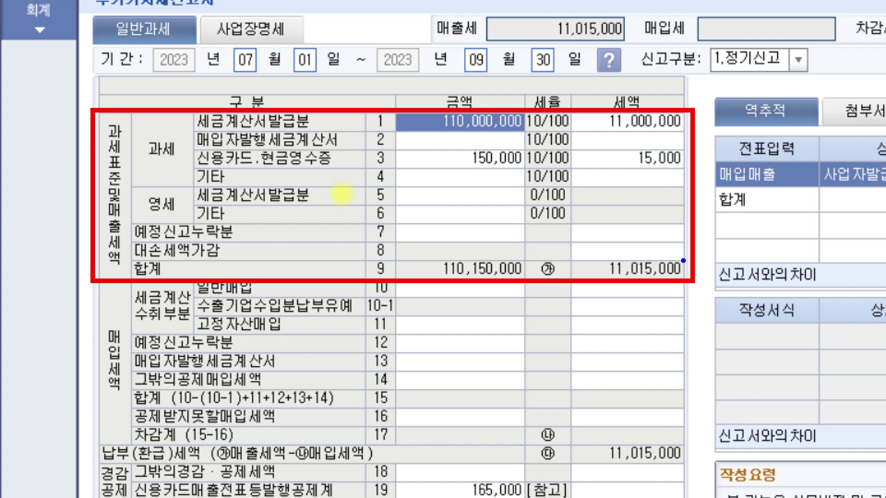
With the screen pen, circle the empty 매입세액 cells and mark row 1 세금계산서발급분
{"action": "mouse_move", "coordinate": [91, 298]}
{"action": "left_mouse_down"}
{"action": "mouse_move", "coordinate": [90, 420]}
{"action": "mouse_move", "coordinate": [194, 436]}
{"action": "mouse_move", "coordinate": [704, 454]}
{"action": "mouse_move", "coordinate": [621, 285]}
{"action": "mouse_move", "coordinate": [171, 281]}
{"action": "mouse_move", "coordinate": [92, 303]}
{"action": "left_mouse_up"}
{"action": "mouse_move", "coordinate": [473, 427]}
{"action": "left_mouse_down"}
{"action": "mouse_move", "coordinate": [426, 364]}
{"action": "mouse_move", "coordinate": [577, 399]}
{"action": "mouse_move", "coordinate": [499, 431]}
{"action": "left_mouse_up"}
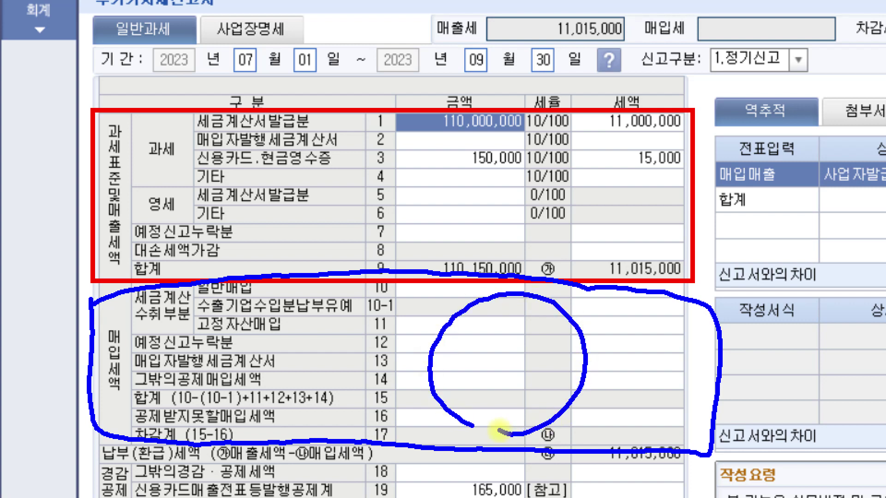
{"action": "left_click_drag", "start_coordinate": [499, 431], "coordinate": [499, 431]}
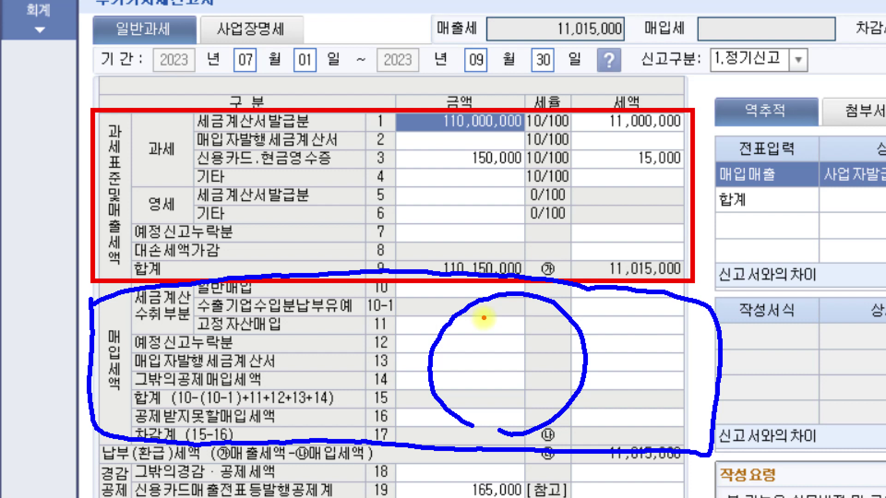
{"action": "left_click_drag", "start_coordinate": [193, 125], "coordinate": [318, 131]}
{"action": "mouse_move", "coordinate": [378, 134]}
{"action": "left_mouse_down"}
{"action": "mouse_move", "coordinate": [376, 115]}
{"action": "mouse_move", "coordinate": [387, 128]}
{"action": "left_mouse_up"}
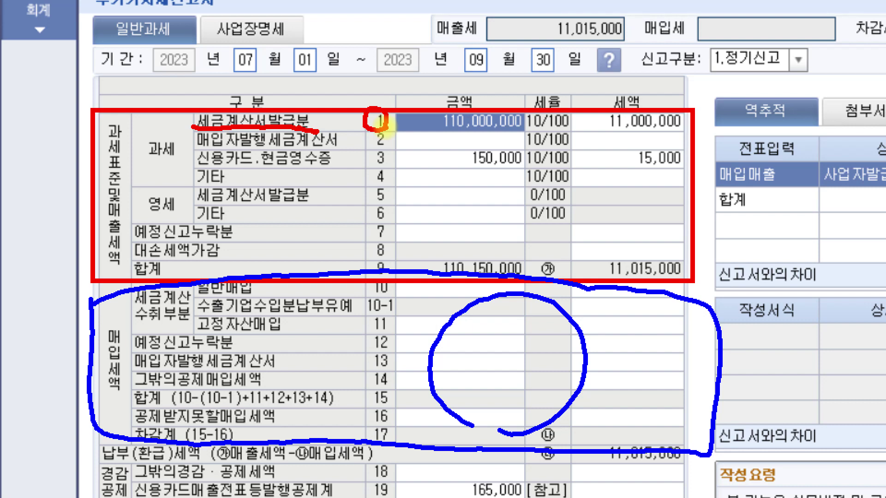
Mark the credit-card sales row 3 and its 150,000 and 15,000 amounts with the pen
{"action": "left_click_drag", "start_coordinate": [195, 171], "coordinate": [258, 165]}
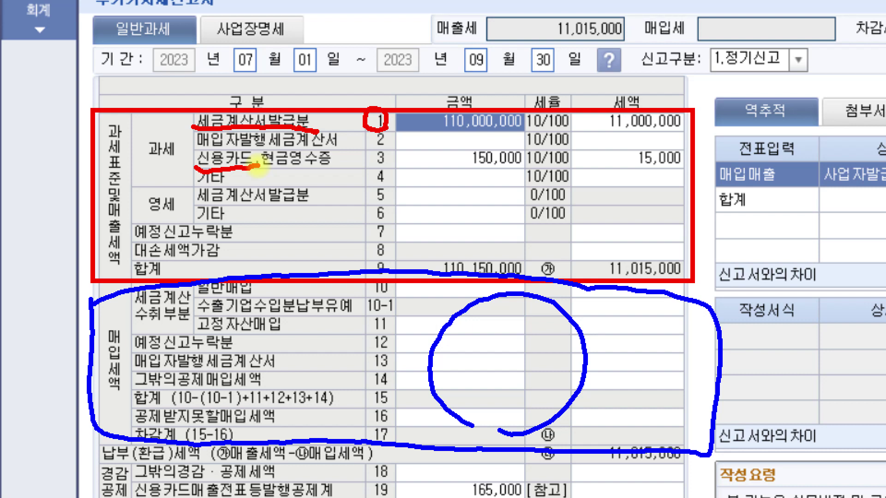
{"action": "mouse_move", "coordinate": [385, 148]}
{"action": "left_mouse_down"}
{"action": "mouse_move", "coordinate": [369, 162]}
{"action": "mouse_move", "coordinate": [390, 171]}
{"action": "left_mouse_up"}
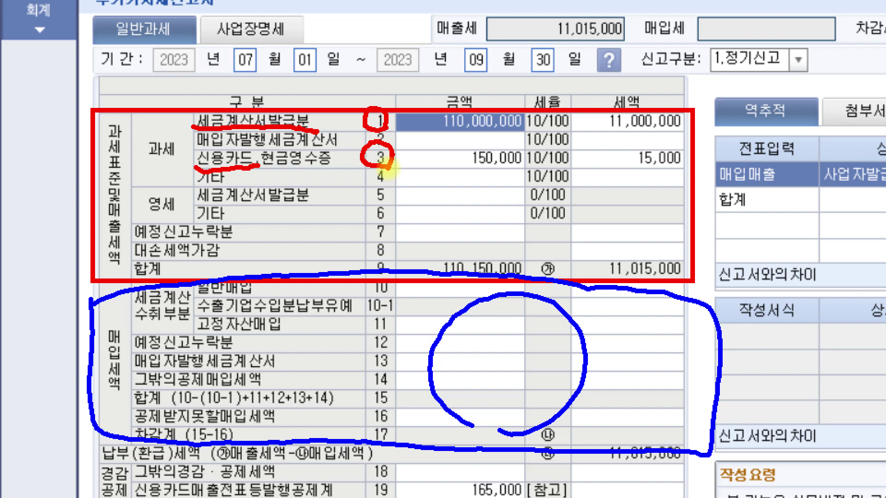
{"action": "left_click_drag", "start_coordinate": [452, 165], "coordinate": [507, 163]}
{"action": "left_click_drag", "start_coordinate": [634, 173], "coordinate": [697, 179]}
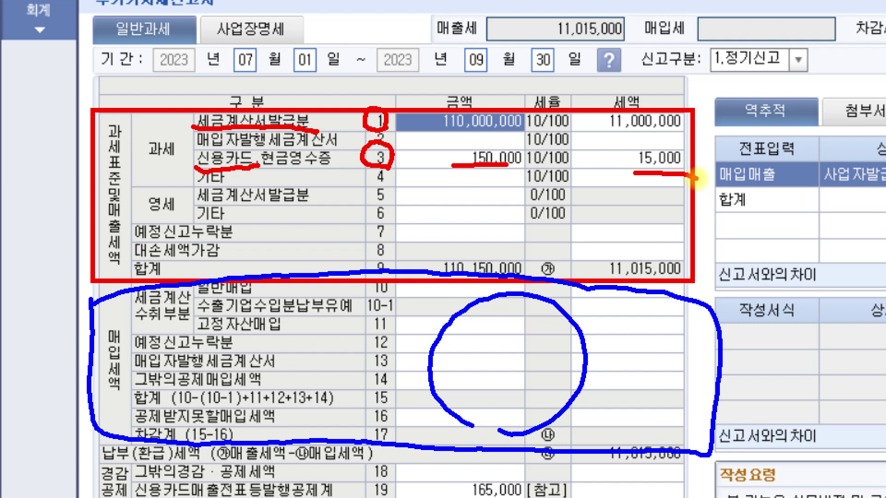
Write and circle a '13 면세' note, box the 과세표준및매출세액 label, then clear all markings
{"action": "mouse_move", "coordinate": [265, 215]}
{"action": "left_mouse_down"}
{"action": "mouse_move", "coordinate": [264, 252]}
{"action": "mouse_move", "coordinate": [282, 233]}
{"action": "mouse_move", "coordinate": [286, 257]}
{"action": "left_mouse_up"}
{"action": "mouse_move", "coordinate": [331, 226]}
{"action": "left_mouse_down"}
{"action": "mouse_move", "coordinate": [330, 248]}
{"action": "mouse_move", "coordinate": [369, 247]}
{"action": "mouse_move", "coordinate": [376, 263]}
{"action": "left_mouse_up"}
{"action": "left_click_drag", "start_coordinate": [393, 223], "coordinate": [387, 259]}
{"action": "left_click_drag", "start_coordinate": [391, 243], "coordinate": [403, 259]}
{"action": "left_click_drag", "start_coordinate": [408, 227], "coordinate": [410, 261]}
{"action": "left_click_drag", "start_coordinate": [418, 218], "coordinate": [418, 261]}
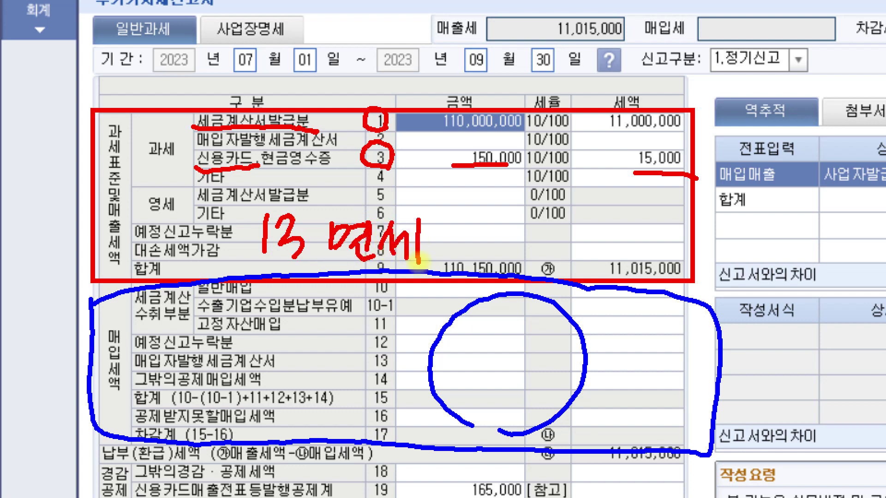
{"action": "mouse_move", "coordinate": [419, 261]}
{"action": "left_mouse_down"}
{"action": "mouse_move", "coordinate": [418, 198]}
{"action": "mouse_move", "coordinate": [414, 282]}
{"action": "left_mouse_up"}
{"action": "mouse_move", "coordinate": [95, 119]}
{"action": "left_mouse_down"}
{"action": "mouse_move", "coordinate": [90, 150]}
{"action": "mouse_move", "coordinate": [118, 189]}
{"action": "mouse_move", "coordinate": [139, 117]}
{"action": "mouse_move", "coordinate": [90, 122]}
{"action": "left_mouse_up"}
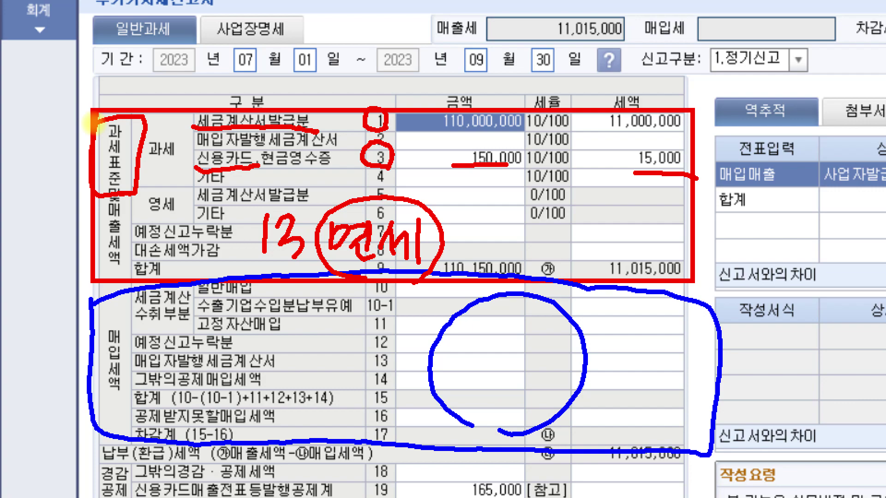
{"action": "key", "text": "Escape"}
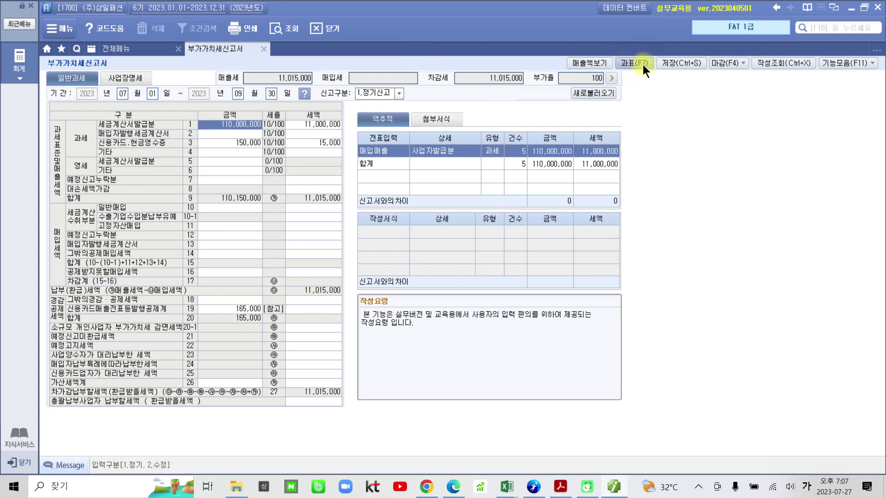
Draw an arrow pointing to the 과표(F7) button, then clear the marking
{"action": "key", "text": "ctrl+2"}
{"action": "mouse_move", "coordinate": [615, 50]}
{"action": "left_mouse_down"}
{"action": "mouse_move", "coordinate": [663, 87]}
{"action": "mouse_move", "coordinate": [663, 167]}
{"action": "left_mouse_up"}
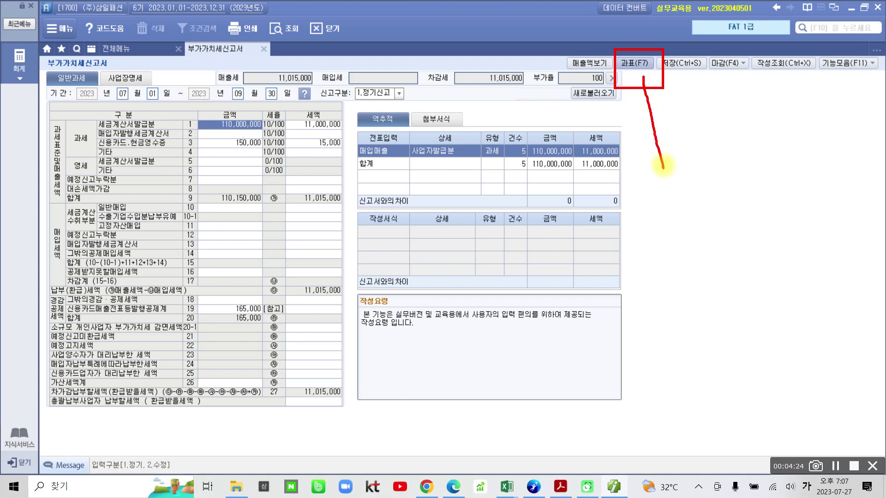
{"action": "mouse_move", "coordinate": [651, 87]}
{"action": "left_mouse_down"}
{"action": "mouse_move", "coordinate": [639, 67]}
{"action": "mouse_move", "coordinate": [639, 90]}
{"action": "left_mouse_up"}
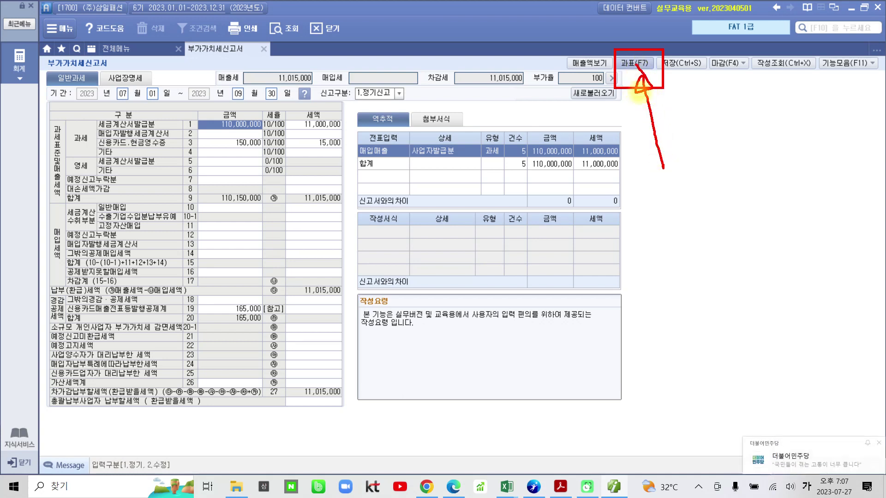
{"action": "key", "text": "Escape"}
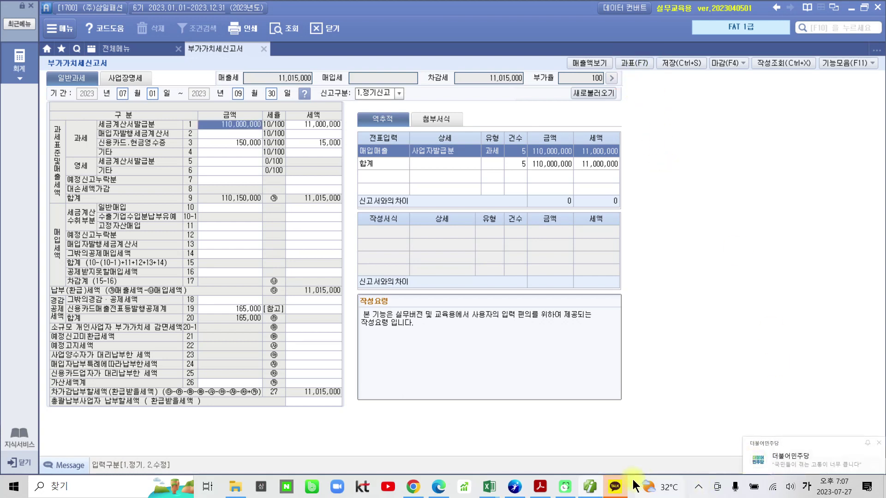
Quit KakaoTalk from the system tray and open the 과세표준명세 tax base details
{"action": "left_click", "coordinate": [696, 488]}
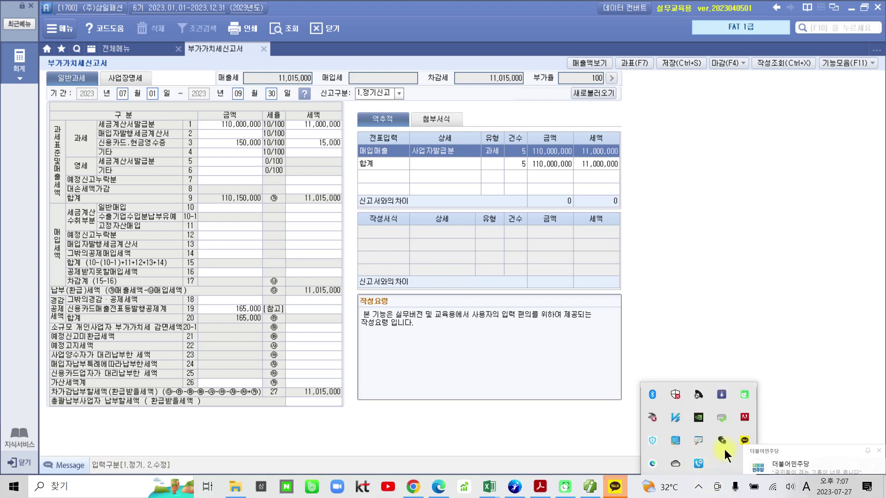
{"action": "right_click", "coordinate": [744, 441]}
{"action": "left_click", "coordinate": [758, 438]}
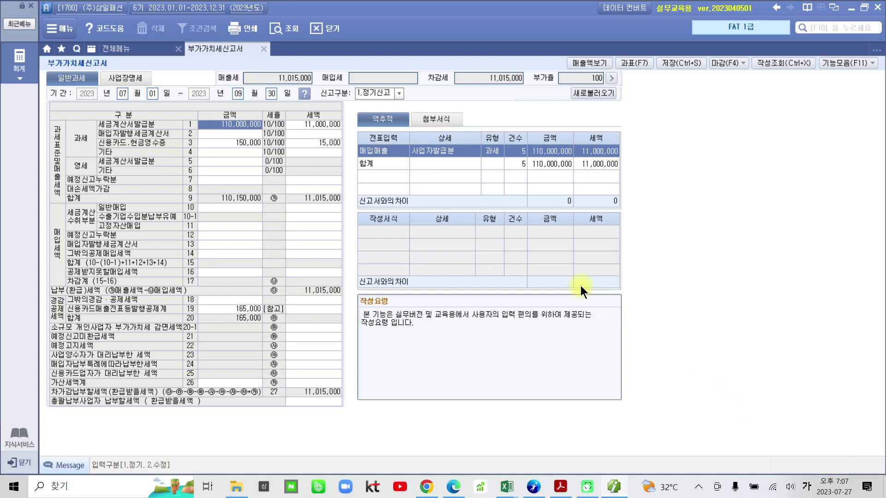
{"action": "left_click", "coordinate": [638, 62]}
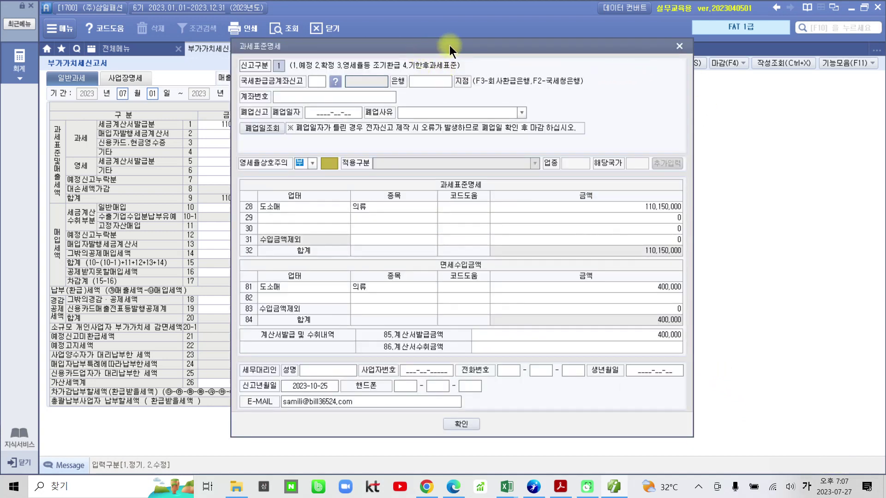
{"action": "left_click_drag", "start_coordinate": [499, 46], "coordinate": [486, 44]}
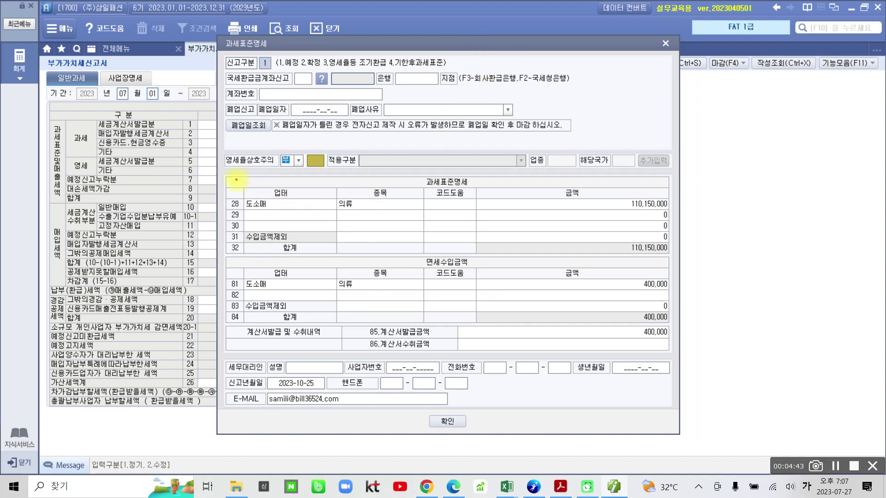
{"action": "mouse_move", "coordinate": [224, 175]}
{"action": "left_mouse_down"}
{"action": "mouse_move", "coordinate": [412, 240]}
{"action": "mouse_move", "coordinate": [582, 256]}
{"action": "mouse_move", "coordinate": [678, 254]}
{"action": "left_mouse_up"}
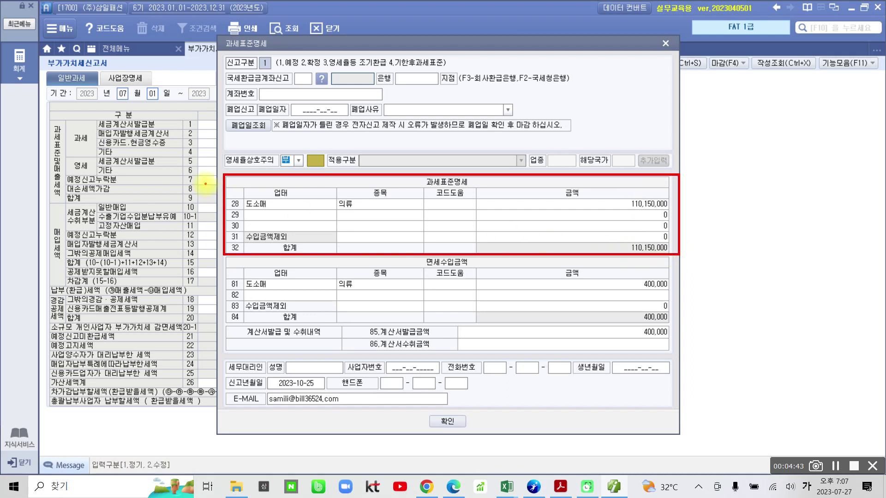
{"action": "mouse_move", "coordinate": [60, 203]}
{"action": "left_mouse_down"}
{"action": "mouse_move", "coordinate": [34, 133]}
{"action": "mouse_move", "coordinate": [115, 180]}
{"action": "mouse_move", "coordinate": [221, 183]}
{"action": "mouse_move", "coordinate": [236, 194]}
{"action": "mouse_move", "coordinate": [230, 174]}
{"action": "left_mouse_up"}
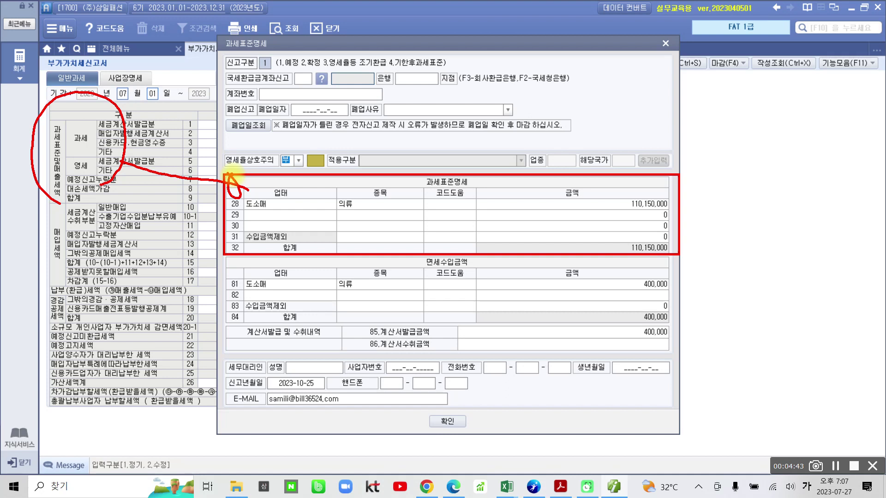
{"action": "mouse_move", "coordinate": [348, 316]}
{"action": "left_mouse_down"}
{"action": "mouse_move", "coordinate": [394, 346]}
{"action": "mouse_move", "coordinate": [462, 333]}
{"action": "mouse_move", "coordinate": [334, 332]}
{"action": "left_mouse_up"}
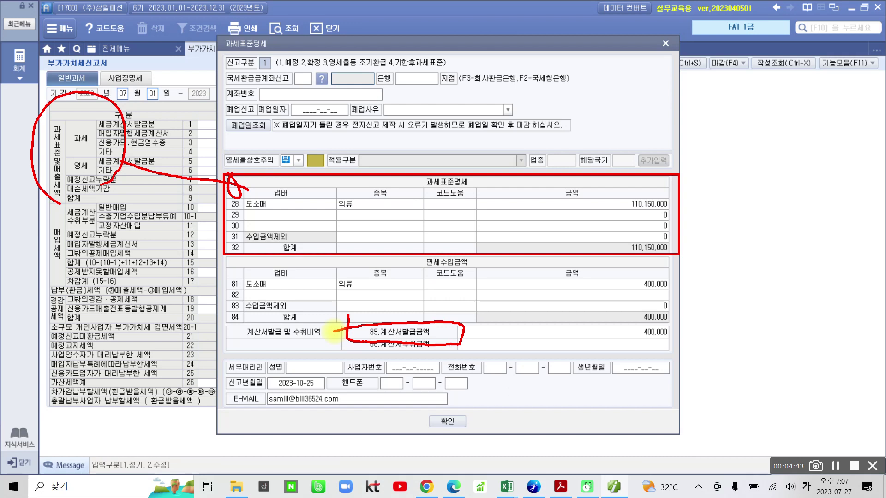
{"action": "mouse_move", "coordinate": [220, 352]}
{"action": "left_mouse_down"}
{"action": "mouse_move", "coordinate": [237, 349]}
{"action": "mouse_move", "coordinate": [207, 329]}
{"action": "mouse_move", "coordinate": [222, 348]}
{"action": "left_mouse_up"}
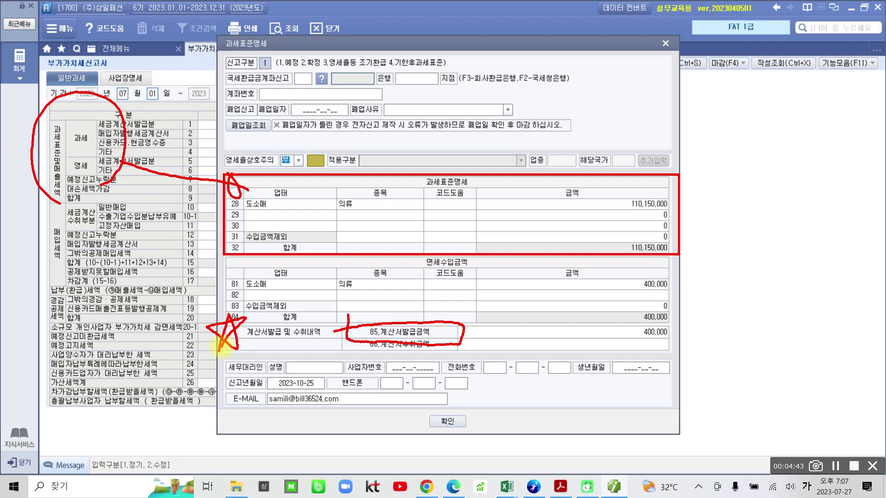
{"action": "left_click_drag", "start_coordinate": [633, 344], "coordinate": [678, 340]}
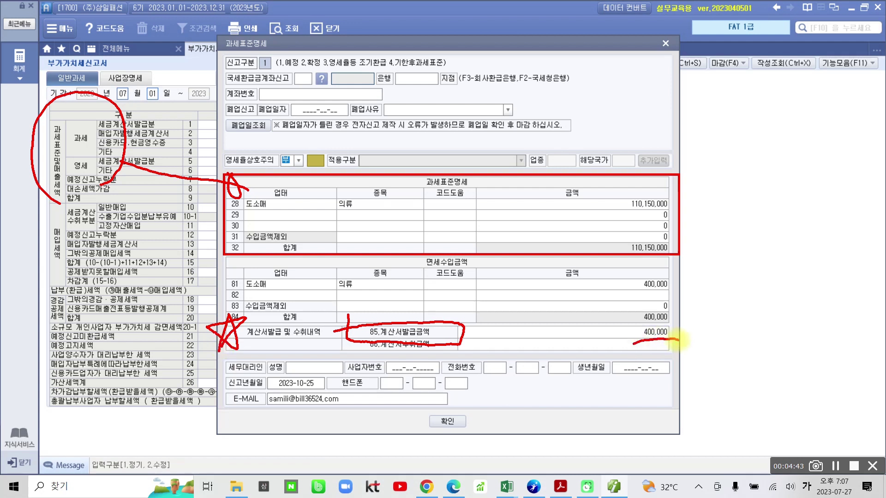
{"action": "left_click_drag", "start_coordinate": [424, 254], "coordinate": [412, 268]}
{"action": "left_click_drag", "start_coordinate": [478, 256], "coordinate": [480, 271]}
{"action": "left_click_drag", "start_coordinate": [424, 172], "coordinate": [418, 189]}
{"action": "left_click_drag", "start_coordinate": [478, 173], "coordinate": [478, 190]}
{"action": "left_click_drag", "start_coordinate": [426, 172], "coordinate": [420, 184]}
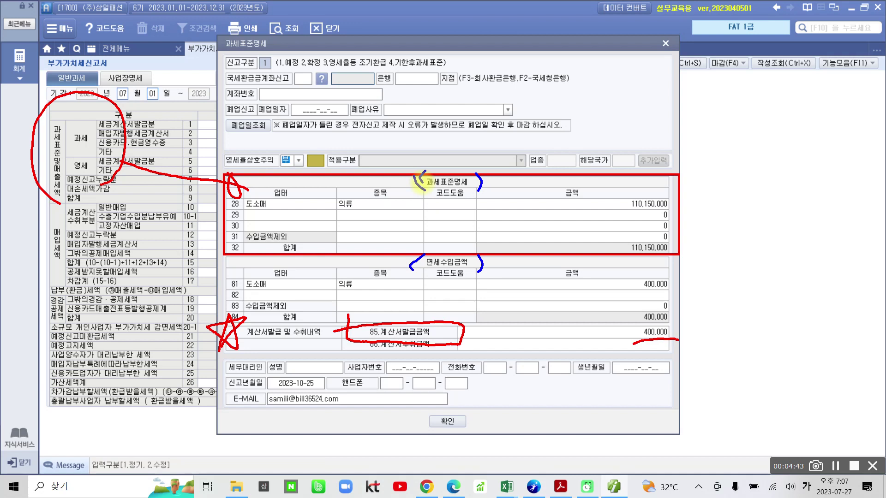
{"action": "mouse_move", "coordinate": [355, 343]}
{"action": "left_mouse_down"}
{"action": "mouse_move", "coordinate": [432, 358]}
{"action": "mouse_move", "coordinate": [466, 339]}
{"action": "mouse_move", "coordinate": [344, 340]}
{"action": "left_mouse_up"}
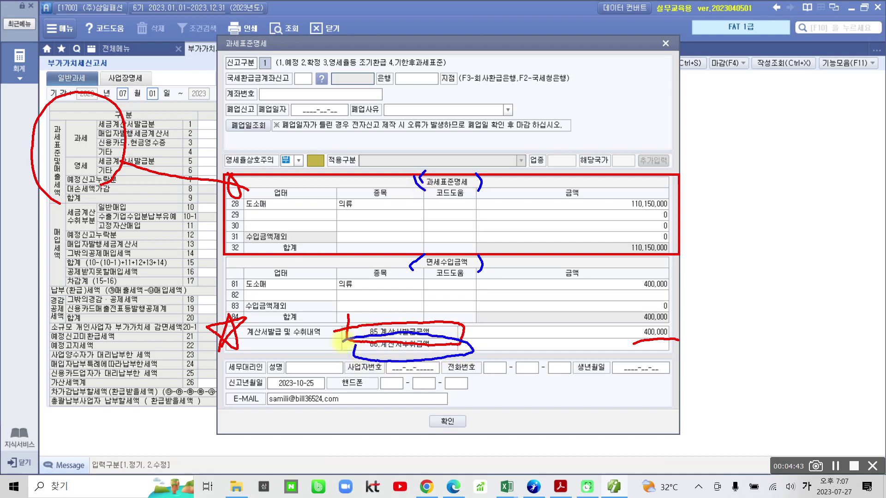
{"action": "left_click_drag", "start_coordinate": [628, 344], "coordinate": [624, 342]}
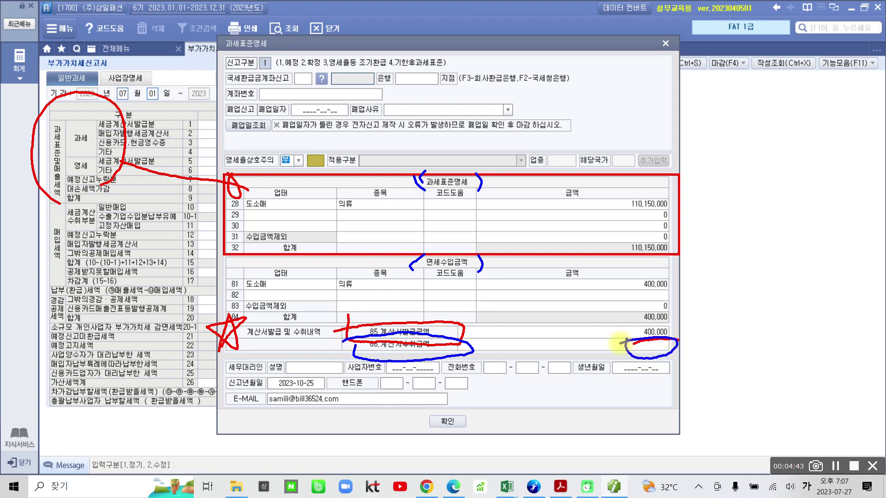
{"action": "key", "text": "Escape"}
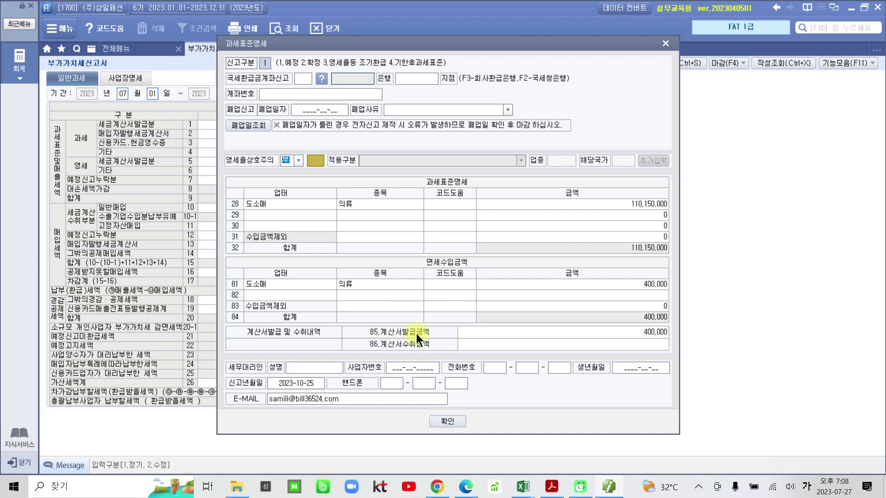
Review row 81's 도소매/의류 400,000 entry, close 과세표준명세 with 확인, and print the VAT return
{"action": "left_click", "coordinate": [638, 334]}
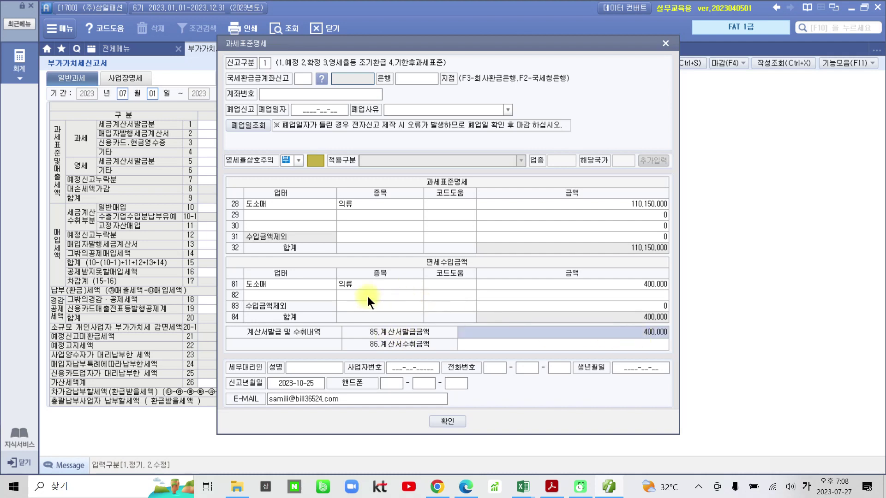
{"action": "left_click", "coordinate": [255, 283]}
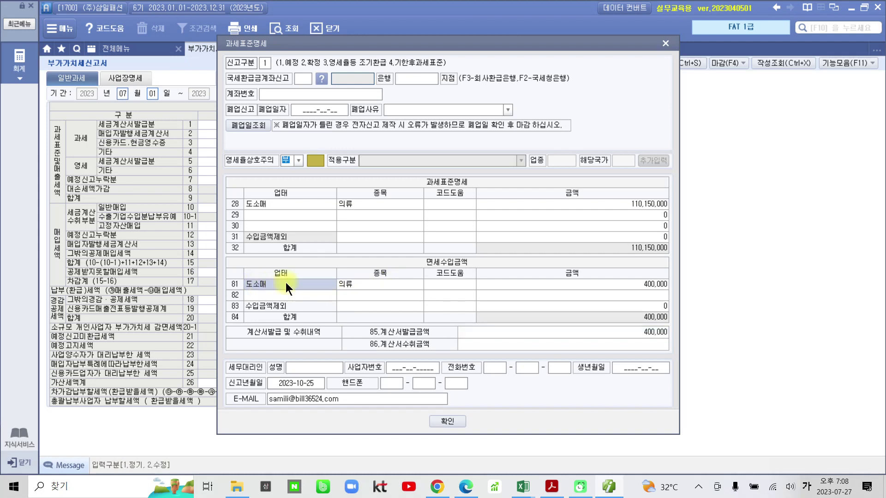
{"action": "left_click", "coordinate": [373, 286]}
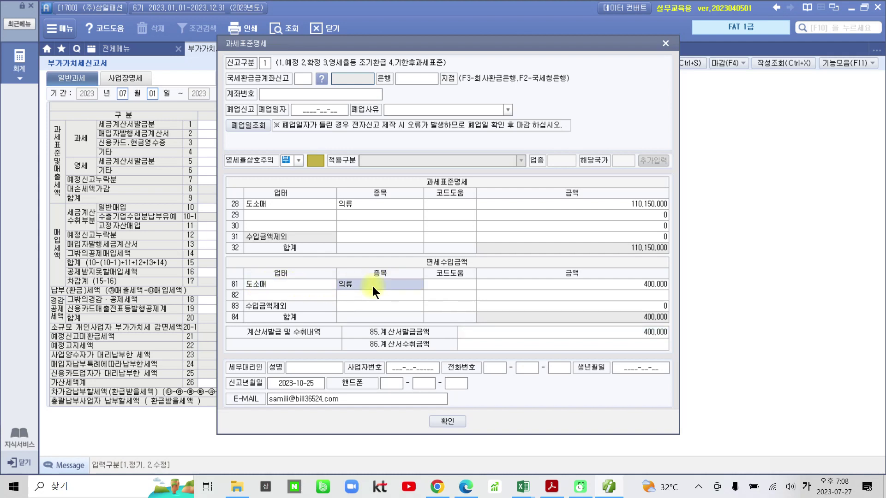
{"action": "left_click", "coordinate": [631, 282]}
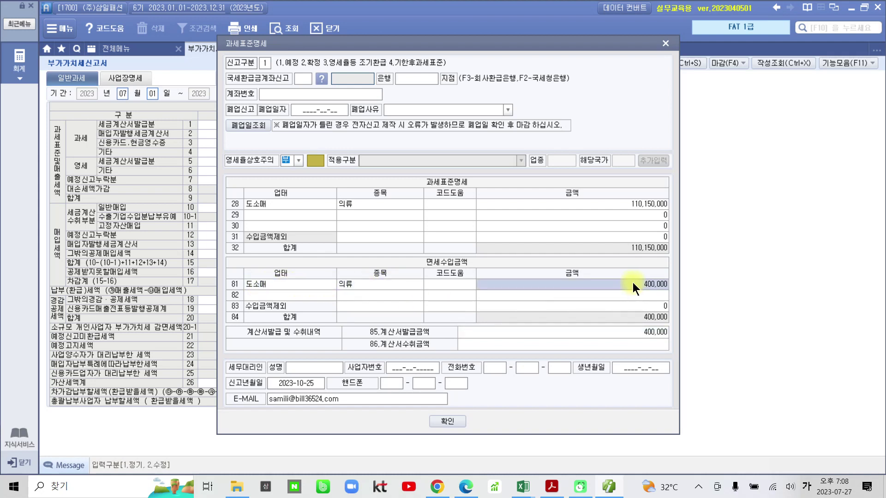
{"action": "left_click", "coordinate": [373, 289]}
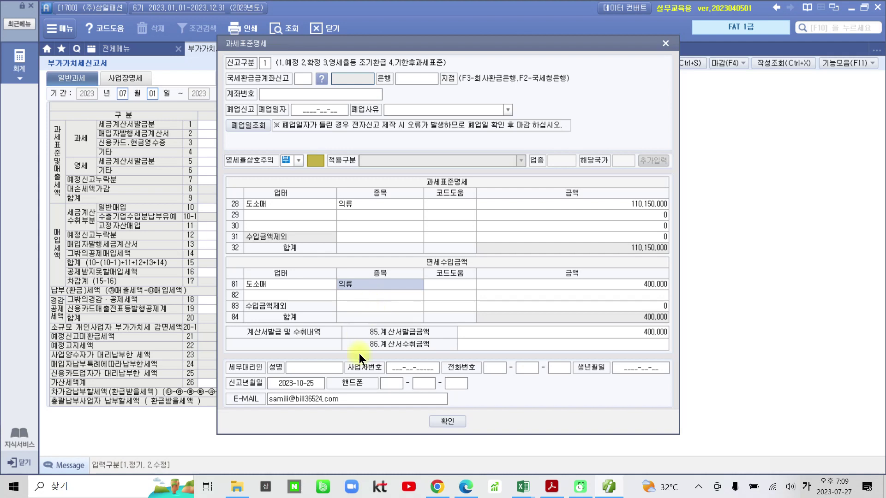
{"action": "left_click", "coordinate": [441, 421]}
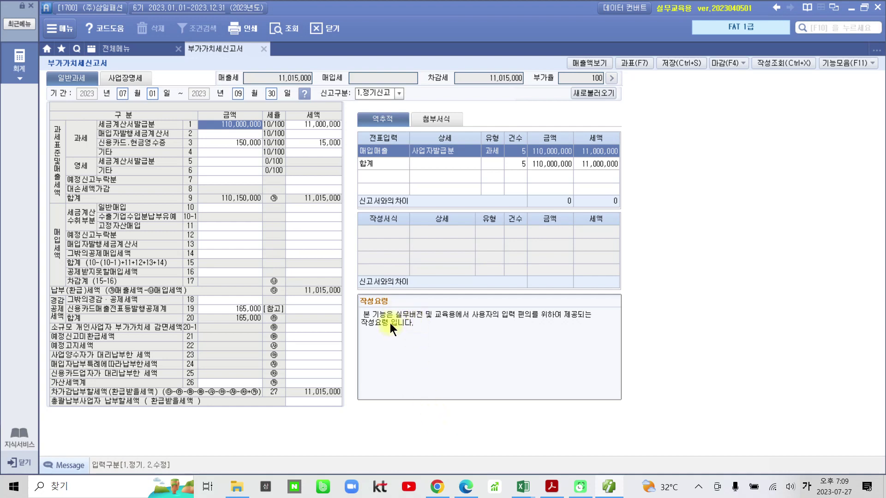
{"action": "left_click", "coordinate": [245, 33]}
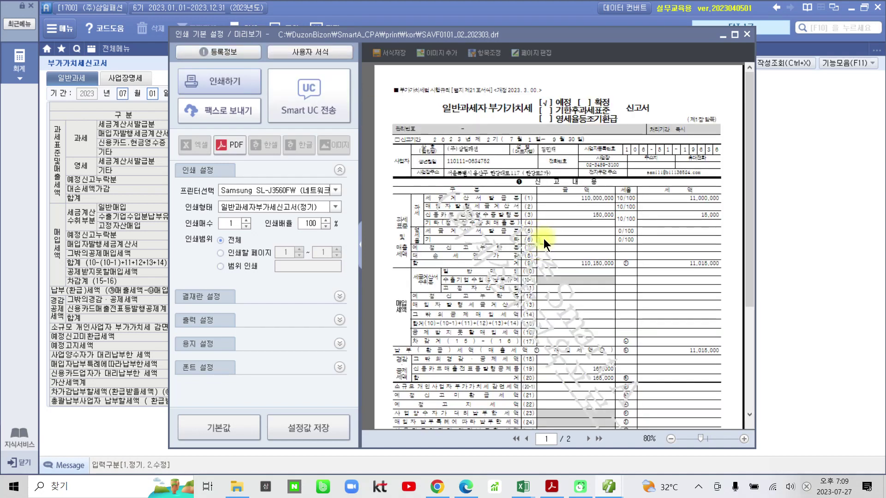
{"action": "scroll", "coordinate": [544, 239], "scroll_direction": "down", "scroll_amount": 3}
{"action": "scroll", "coordinate": [543, 239], "scroll_direction": "up", "scroll_amount": 2}
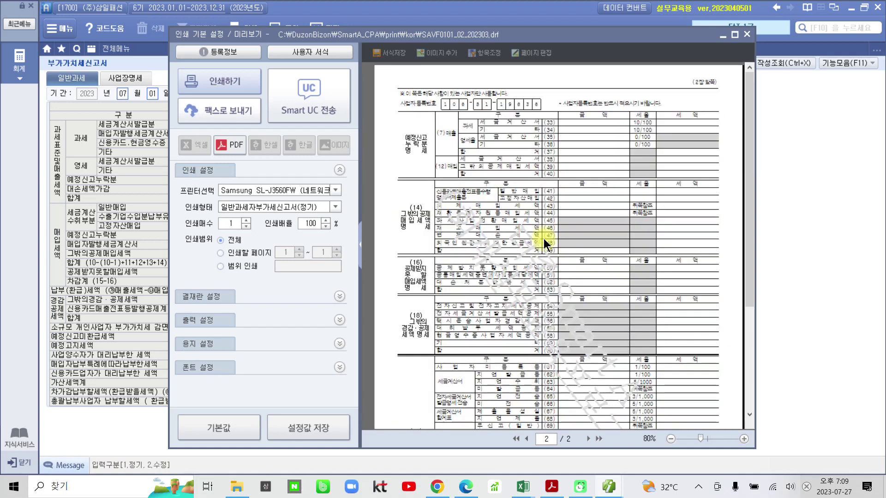
{"action": "scroll", "coordinate": [544, 239], "scroll_direction": "up", "scroll_amount": 1}
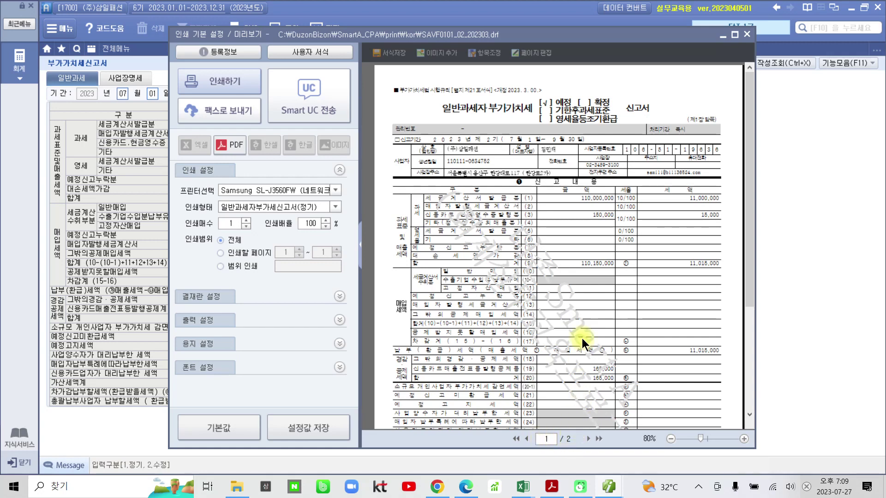
{"action": "scroll", "coordinate": [583, 338], "scroll_direction": "down", "scroll_amount": 1}
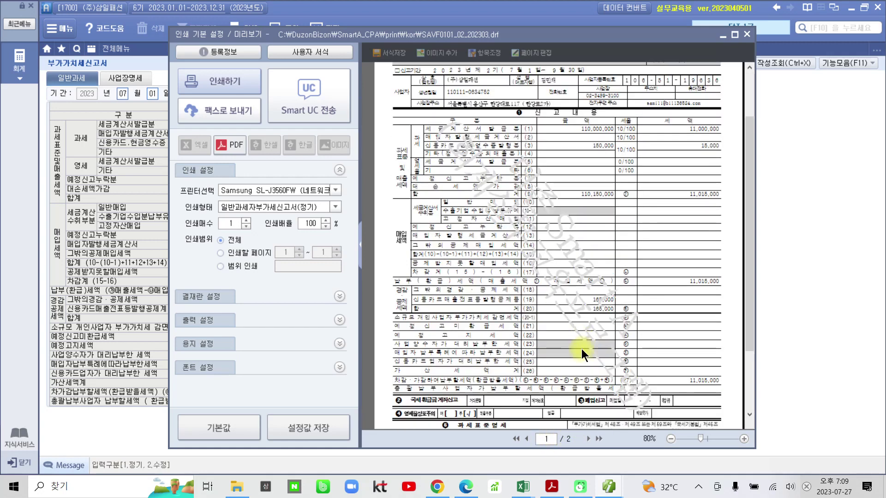
{"action": "left_click", "coordinate": [587, 439]}
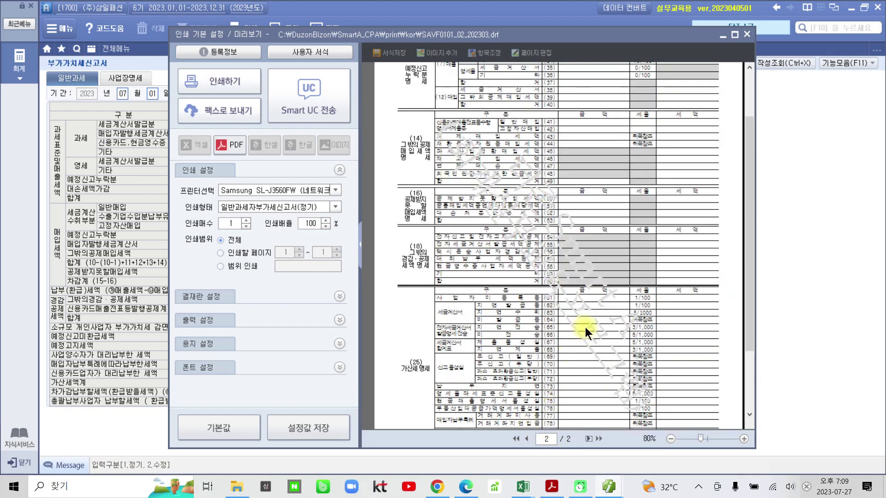
{"action": "left_click_drag", "start_coordinate": [750, 313], "coordinate": [751, 368]}
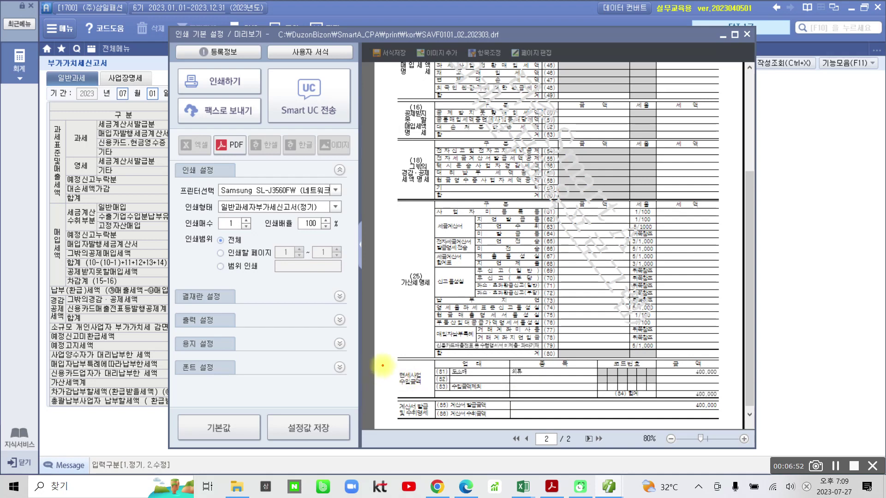
{"action": "left_click_drag", "start_coordinate": [385, 359], "coordinate": [434, 395]}
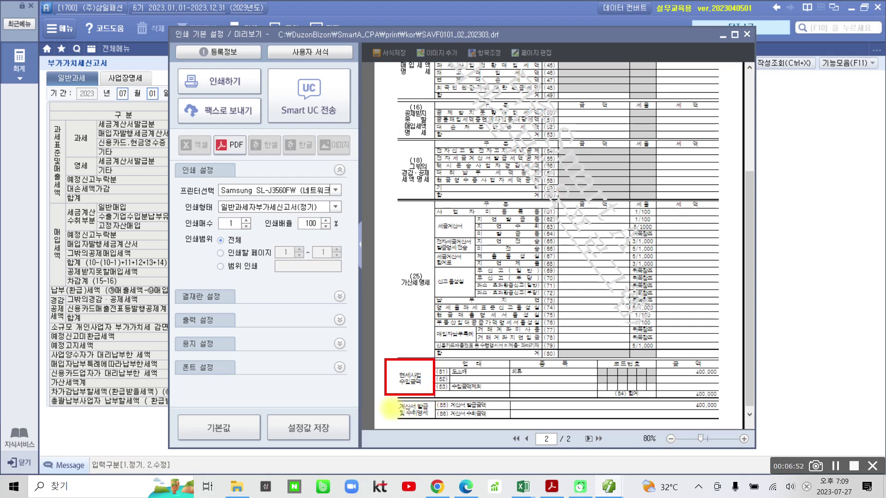
{"action": "left_click_drag", "start_coordinate": [387, 400], "coordinate": [434, 421]}
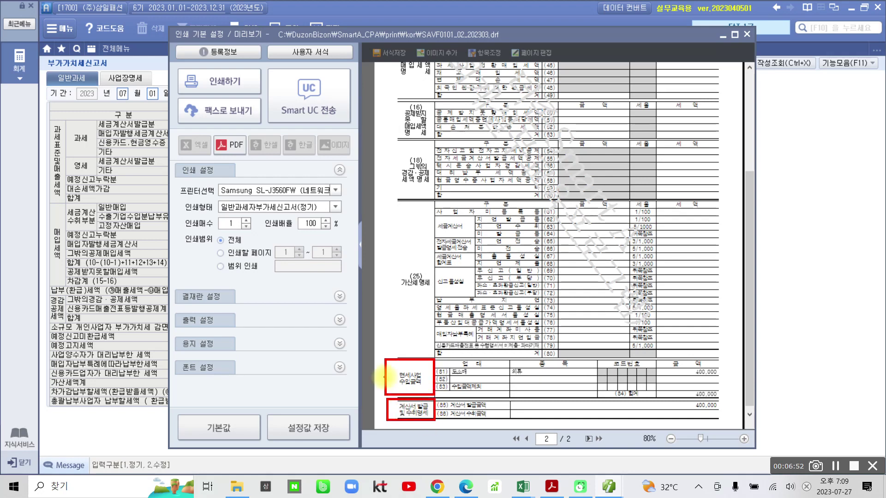
{"action": "mouse_move", "coordinate": [389, 344]}
{"action": "left_mouse_down"}
{"action": "mouse_move", "coordinate": [415, 447]}
{"action": "mouse_move", "coordinate": [759, 381]}
{"action": "mouse_move", "coordinate": [384, 360]}
{"action": "left_mouse_up"}
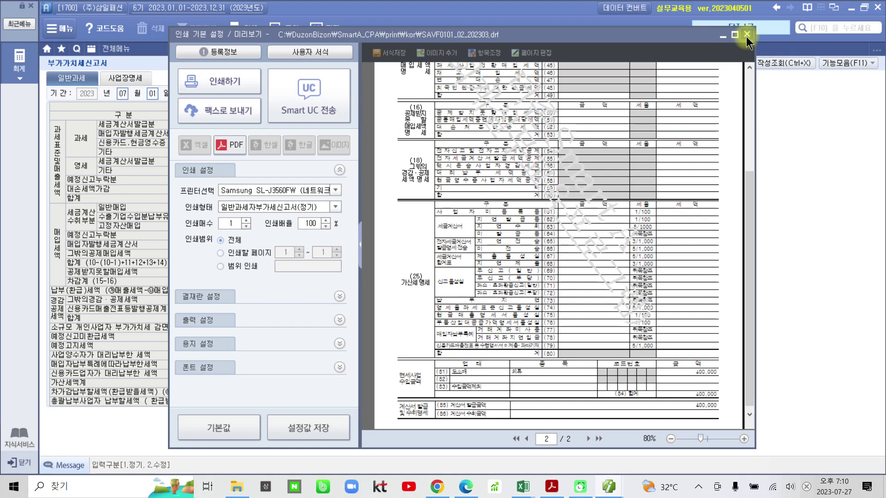
{"action": "left_click", "coordinate": [747, 35]}
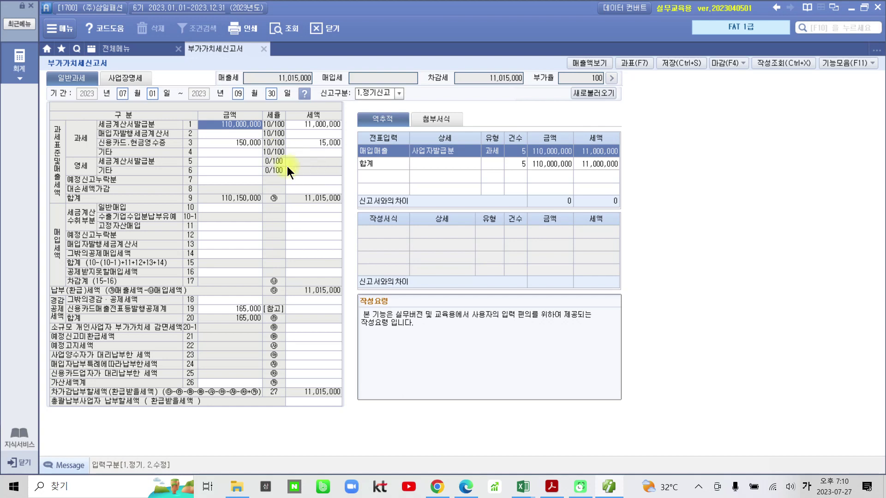
Open 세금계산서합계표 from the full menu's 부가가치세 I section
{"action": "left_click", "coordinate": [139, 52]}
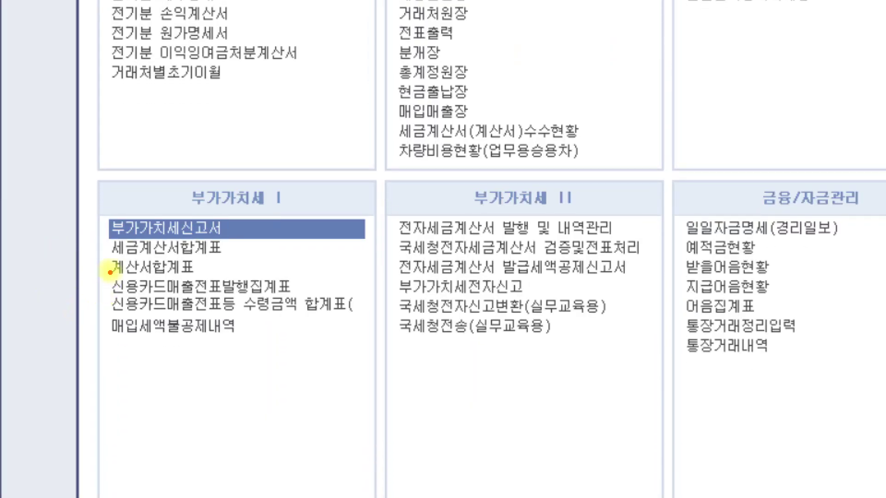
{"action": "mouse_move", "coordinate": [109, 257]}
{"action": "left_mouse_down"}
{"action": "mouse_move", "coordinate": [216, 259]}
{"action": "mouse_move", "coordinate": [246, 244]}
{"action": "left_mouse_up"}
{"action": "left_click_drag", "start_coordinate": [108, 276], "coordinate": [192, 276]}
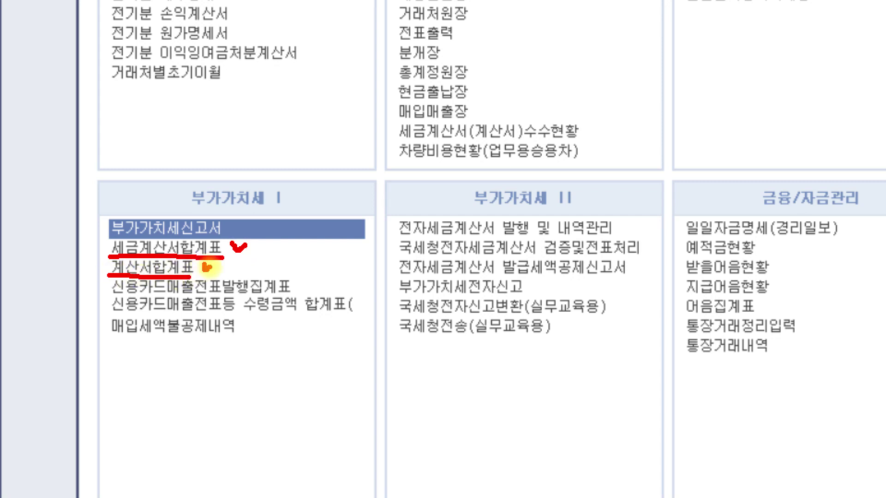
{"action": "mouse_move", "coordinate": [107, 293]}
{"action": "left_mouse_down"}
{"action": "mouse_move", "coordinate": [283, 293]}
{"action": "mouse_move", "coordinate": [310, 284]}
{"action": "left_mouse_up"}
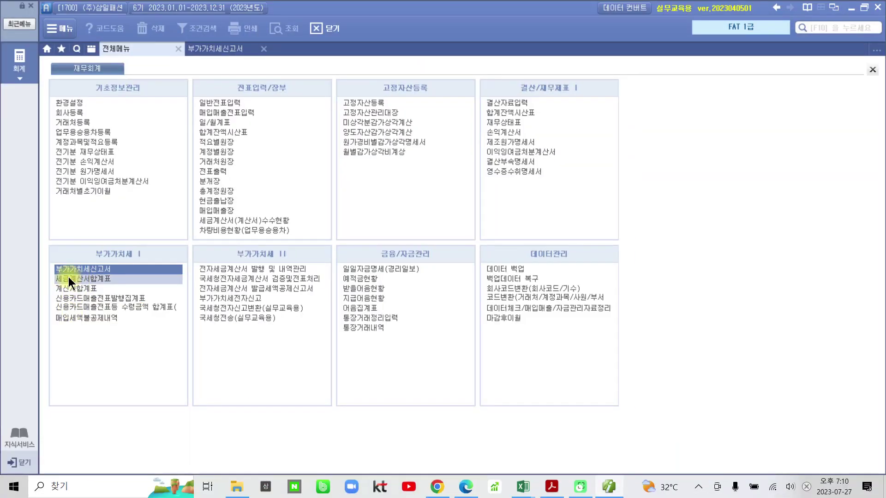
{"action": "left_click", "coordinate": [96, 279]}
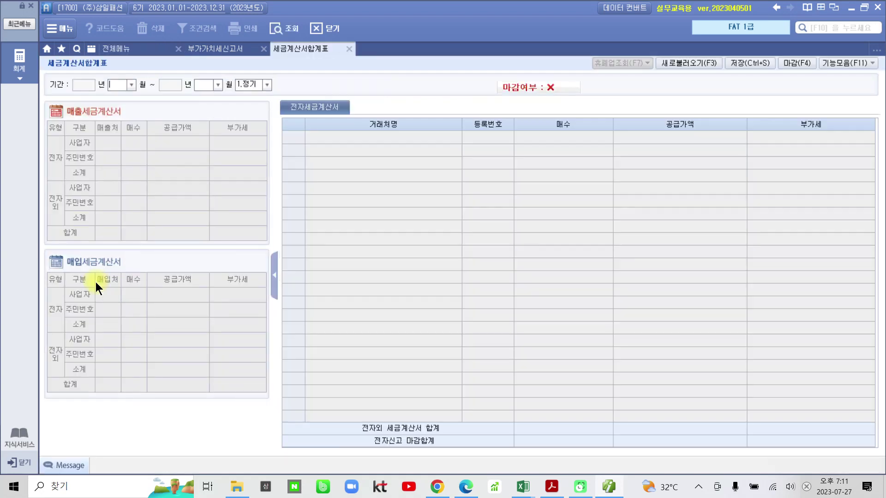
Load the 07–09 invoice summary and mark up its 4 customers and 110,000,000/11,000,000 totals
{"action": "type", "text": "7"}
{"action": "key", "text": "Return"}
{"action": "type", "text": "9"}
{"action": "key", "text": "Return"}
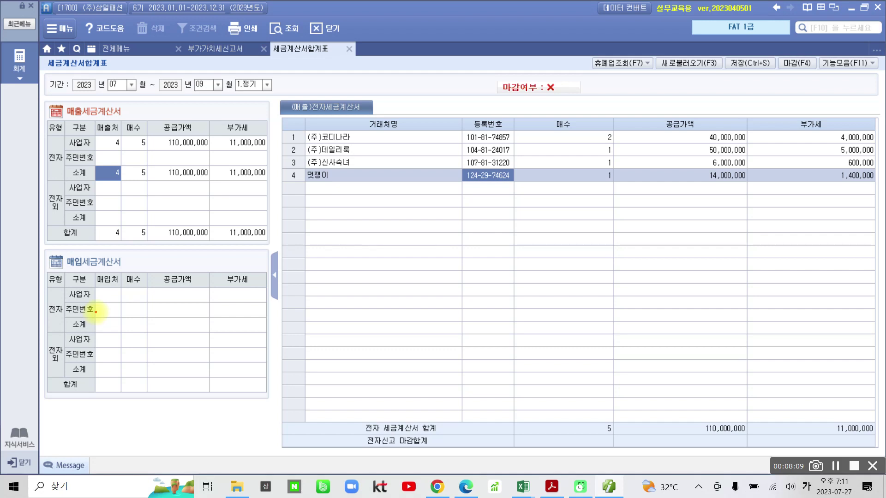
{"action": "mouse_move", "coordinate": [117, 190]}
{"action": "left_mouse_down"}
{"action": "mouse_move", "coordinate": [98, 177]}
{"action": "mouse_move", "coordinate": [123, 193]}
{"action": "mouse_move", "coordinate": [127, 176]}
{"action": "mouse_move", "coordinate": [149, 177]}
{"action": "mouse_move", "coordinate": [150, 190]}
{"action": "left_mouse_up"}
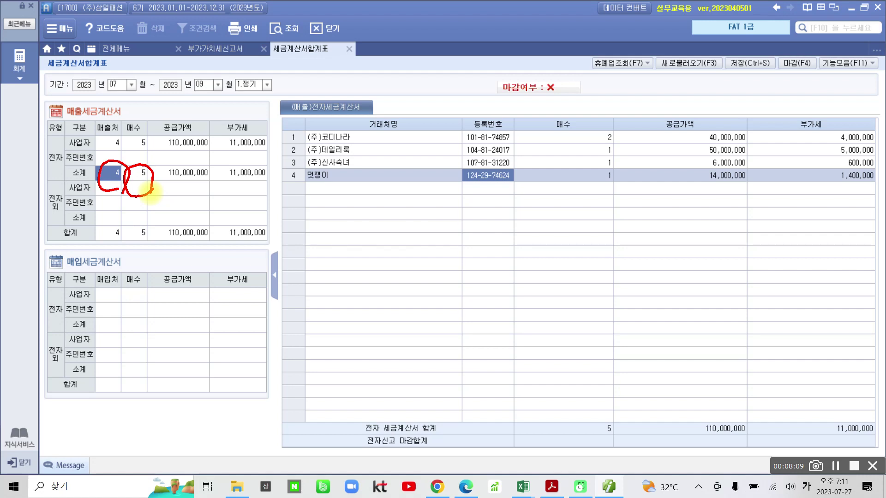
{"action": "mouse_move", "coordinate": [436, 249]}
{"action": "left_mouse_down"}
{"action": "mouse_move", "coordinate": [355, 171]}
{"action": "mouse_move", "coordinate": [641, 220]}
{"action": "mouse_move", "coordinate": [491, 245]}
{"action": "left_mouse_up"}
{"action": "mouse_move", "coordinate": [46, 91]}
{"action": "left_mouse_down"}
{"action": "mouse_move", "coordinate": [85, 128]}
{"action": "mouse_move", "coordinate": [109, 96]}
{"action": "left_mouse_up"}
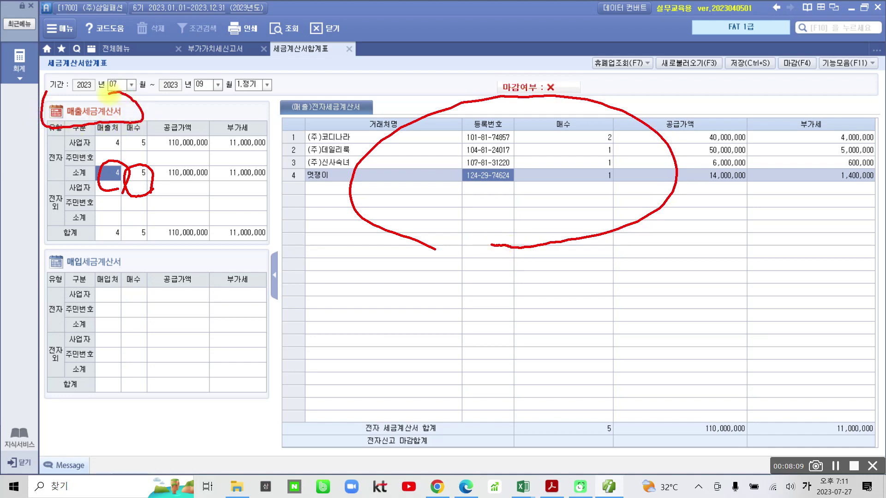
{"action": "mouse_move", "coordinate": [70, 161]}
{"action": "left_mouse_down"}
{"action": "mouse_move", "coordinate": [42, 216]}
{"action": "mouse_move", "coordinate": [59, 224]}
{"action": "left_mouse_up"}
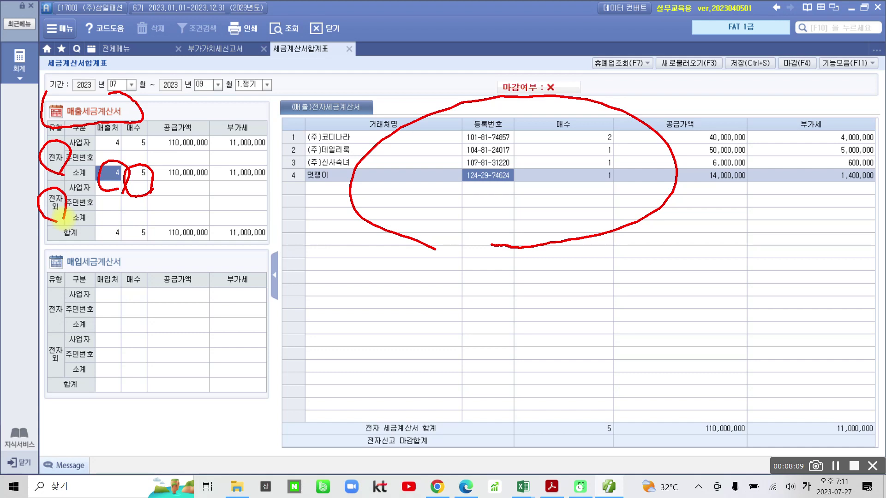
{"action": "mouse_move", "coordinate": [51, 184]}
{"action": "left_mouse_down"}
{"action": "mouse_move", "coordinate": [148, 233]}
{"action": "mouse_move", "coordinate": [277, 198]}
{"action": "mouse_move", "coordinate": [53, 179]}
{"action": "left_mouse_up"}
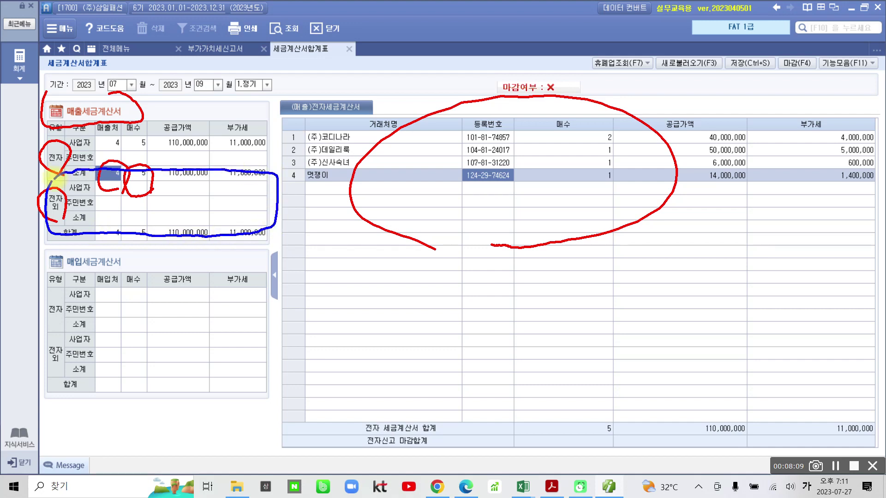
{"action": "key", "text": "Escape"}
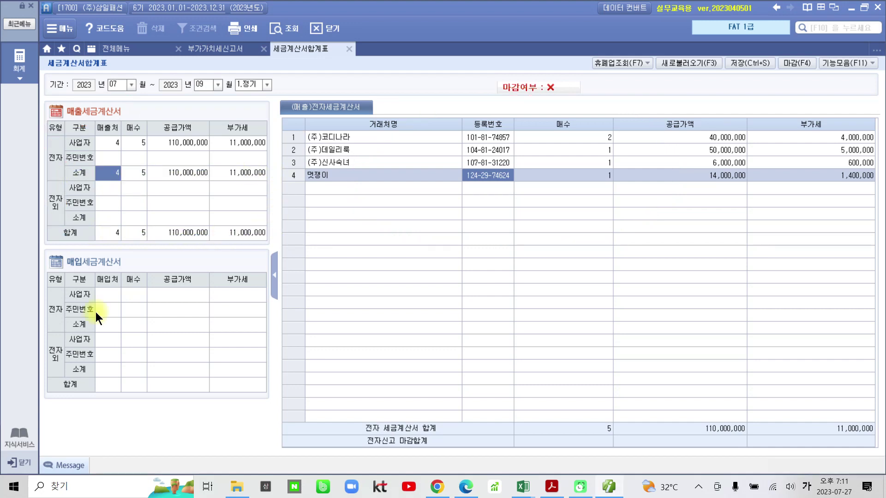
Check the non-electronic and electronic sales lists and the empty electronic purchase list
{"action": "left_click", "coordinate": [70, 200]}
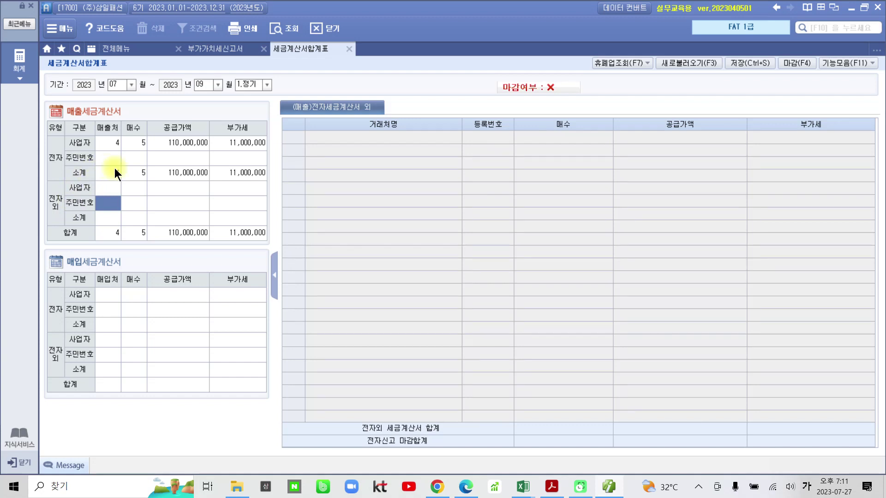
{"action": "left_click", "coordinate": [114, 173]}
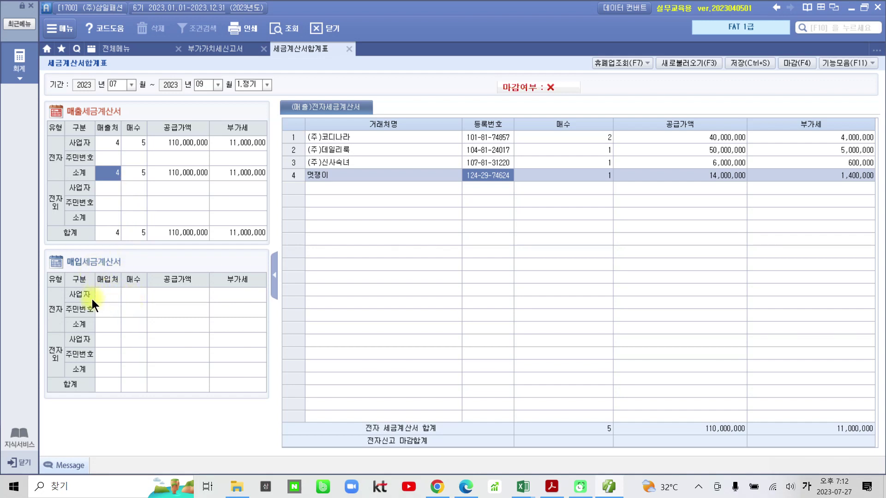
{"action": "left_click", "coordinate": [103, 296]}
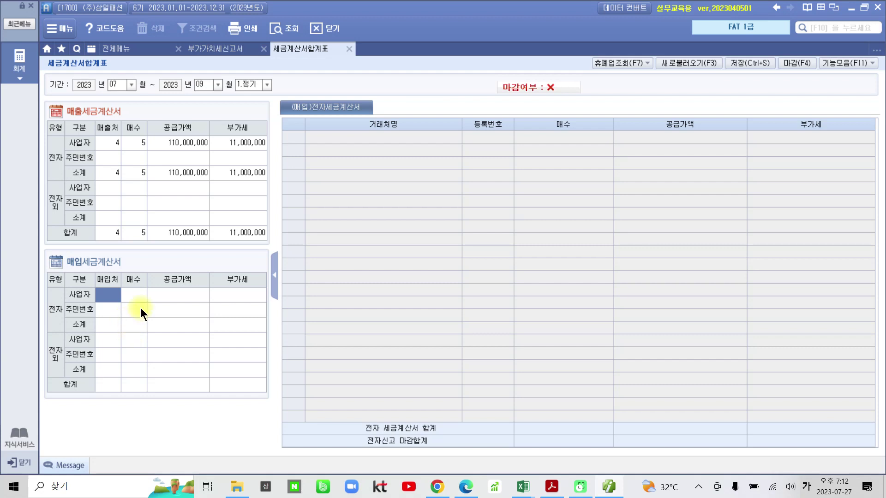
{"action": "left_click", "coordinate": [144, 48]}
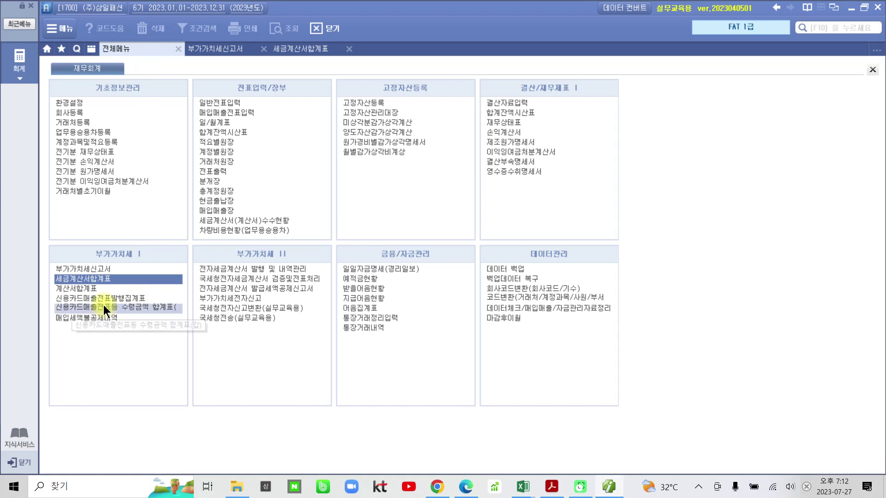
View the 07–09 계산서합계표 showing one 400,000 sale to (주)데일리룩, then open 신용카드매출전표발행집계표
{"action": "left_click", "coordinate": [81, 289]}
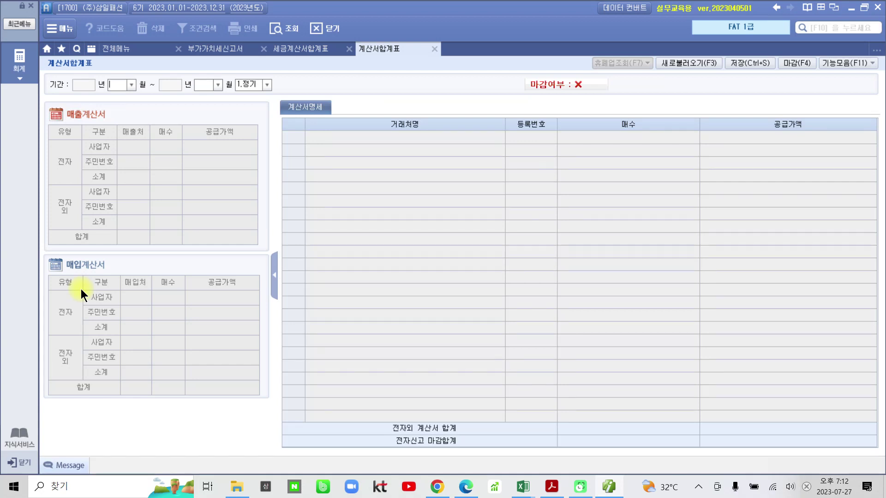
{"action": "type", "text": "7"}
{"action": "key", "text": "Return"}
{"action": "type", "text": "9"}
{"action": "key", "text": "Return"}
{"action": "key", "text": "Return"}
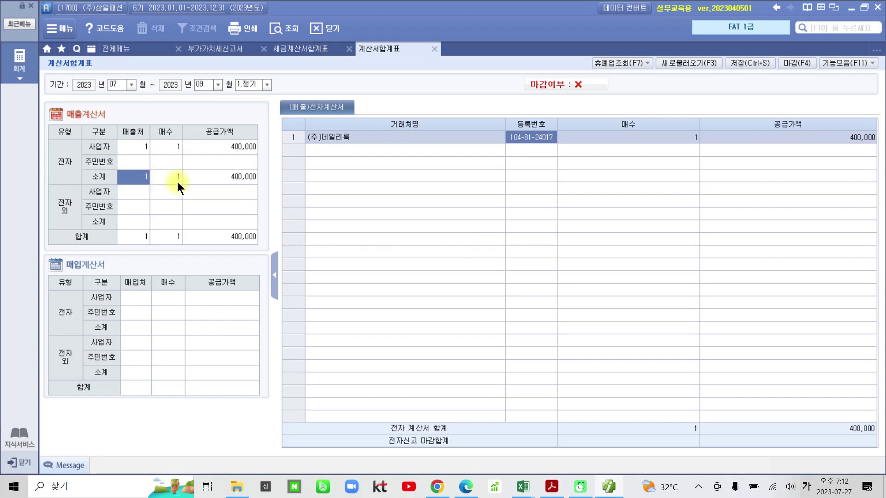
{"action": "left_click", "coordinate": [146, 48]}
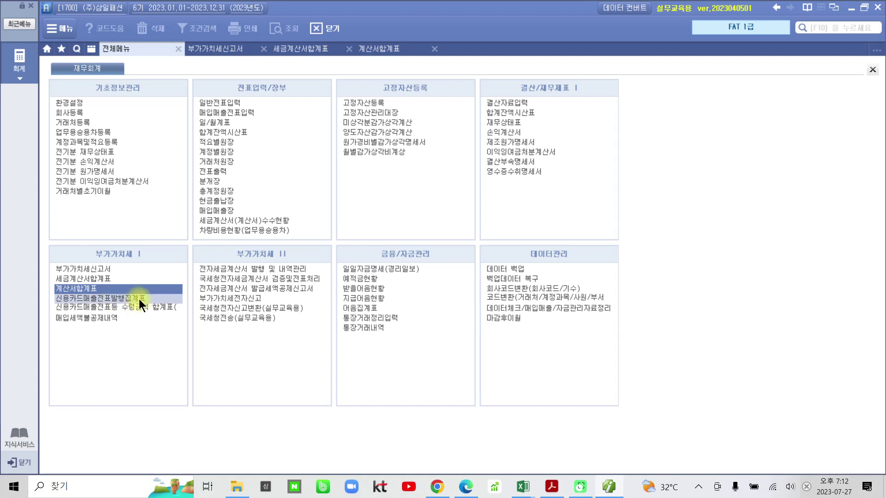
{"action": "left_click", "coordinate": [139, 299]}
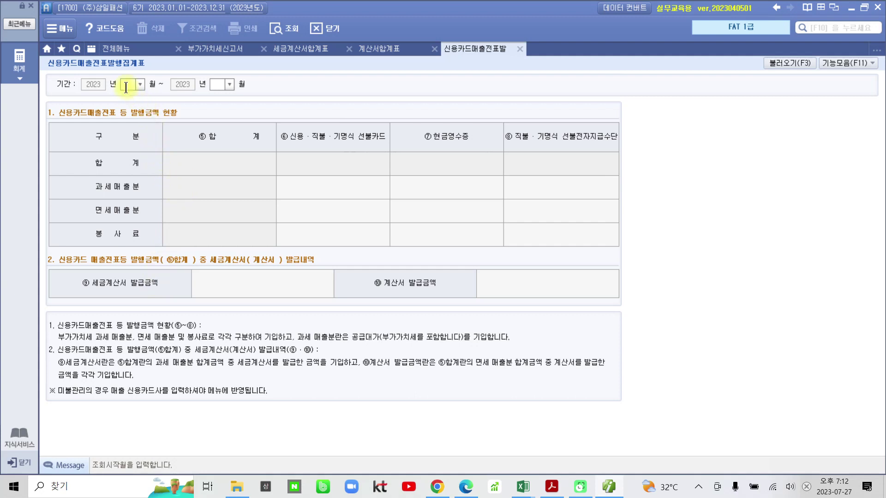
Set the credit-card sales summary period to months 07–09
{"action": "type", "text": "7"}
{"action": "key", "text": "Return"}
{"action": "type", "text": "9"}
{"action": "key", "text": "Return"}
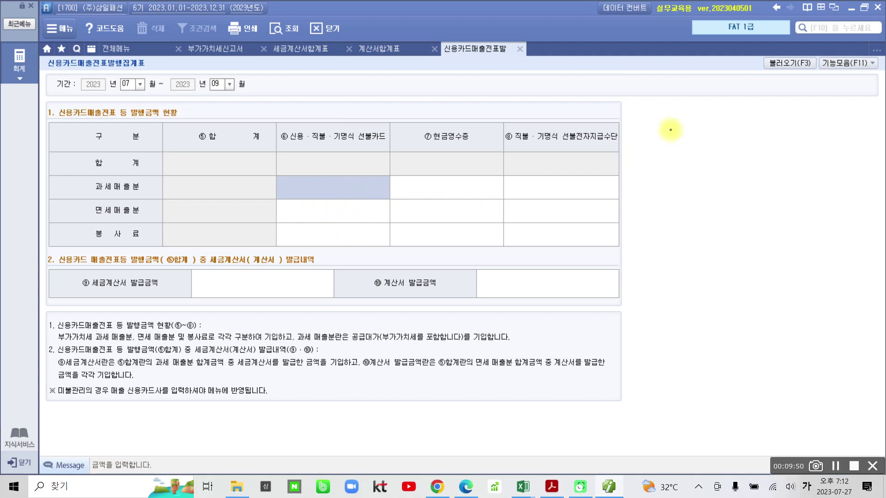
{"action": "mouse_move", "coordinate": [814, 110]}
{"action": "left_mouse_down"}
{"action": "mouse_move", "coordinate": [740, 100]}
{"action": "mouse_move", "coordinate": [803, 33]}
{"action": "mouse_move", "coordinate": [812, 119]}
{"action": "left_mouse_up"}
{"action": "left_click_drag", "start_coordinate": [782, 85], "coordinate": [759, 196]}
{"action": "mouse_move", "coordinate": [783, 85]}
{"action": "left_mouse_down"}
{"action": "mouse_move", "coordinate": [765, 91]}
{"action": "mouse_move", "coordinate": [783, 86]}
{"action": "left_mouse_up"}
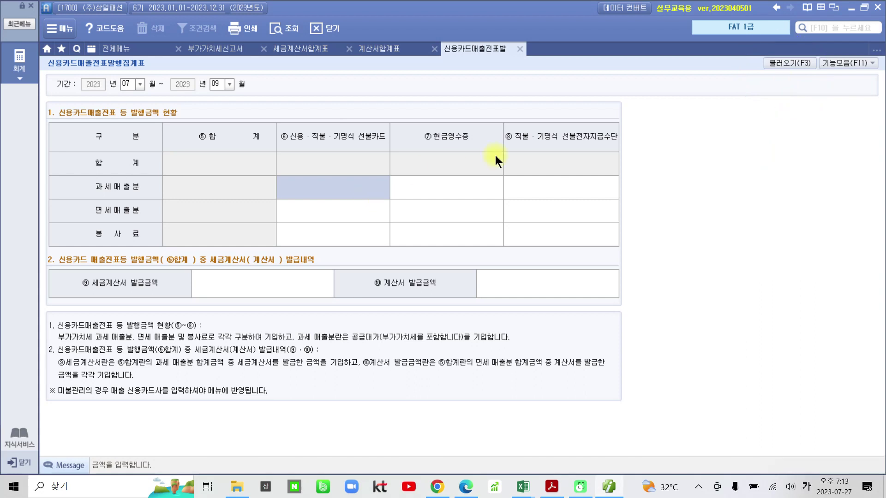
Import card sales from vouchers as 165,000 taxable sales and return to the VAT return
{"action": "left_click", "coordinate": [783, 63]}
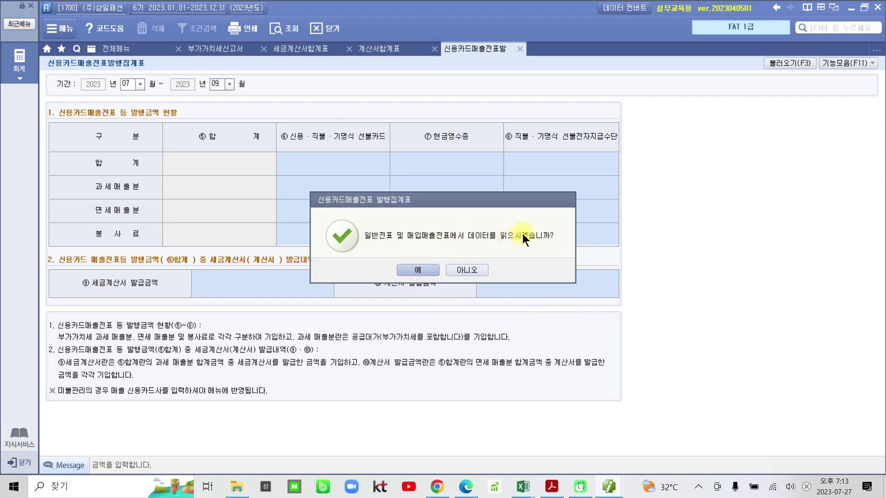
{"action": "left_click", "coordinate": [424, 270]}
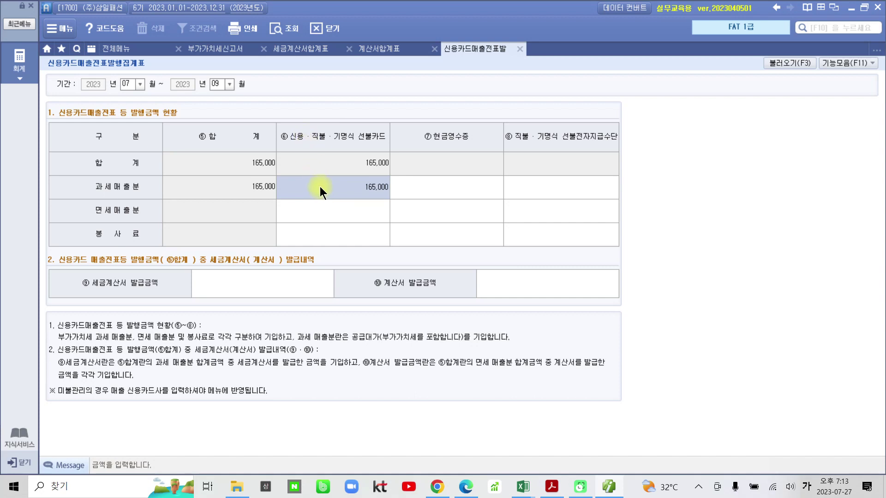
{"action": "left_click", "coordinate": [218, 49]}
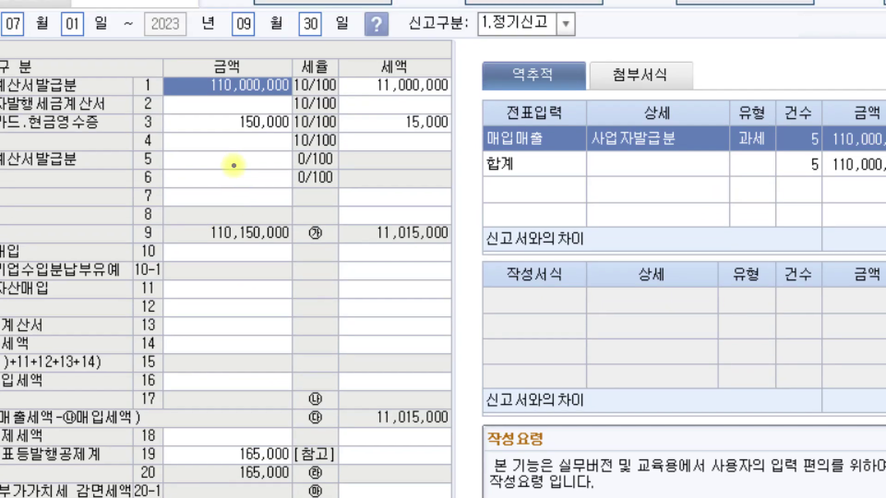
Review the 세금계산서합계표, 계산서합계표 and 신용카드 summaries, then bring up the card receipt PDF
{"action": "mouse_move", "coordinate": [161, 74]}
{"action": "left_mouse_down"}
{"action": "mouse_move", "coordinate": [159, 98]}
{"action": "mouse_move", "coordinate": [136, 120]}
{"action": "mouse_move", "coordinate": [156, 144]}
{"action": "left_mouse_up"}
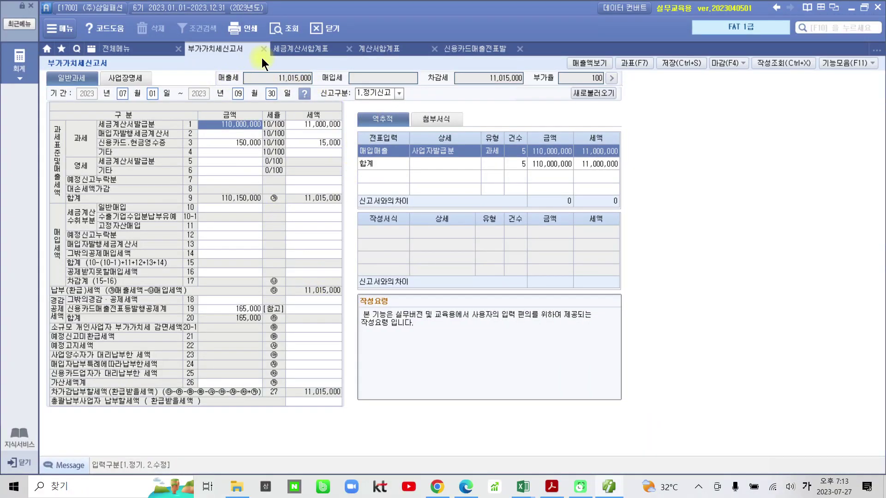
{"action": "left_click", "coordinate": [294, 50]}
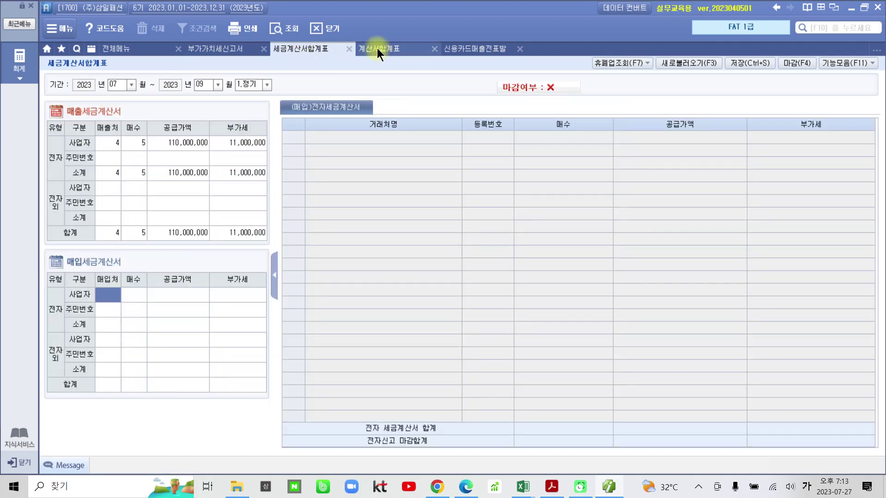
{"action": "left_click", "coordinate": [377, 48]}
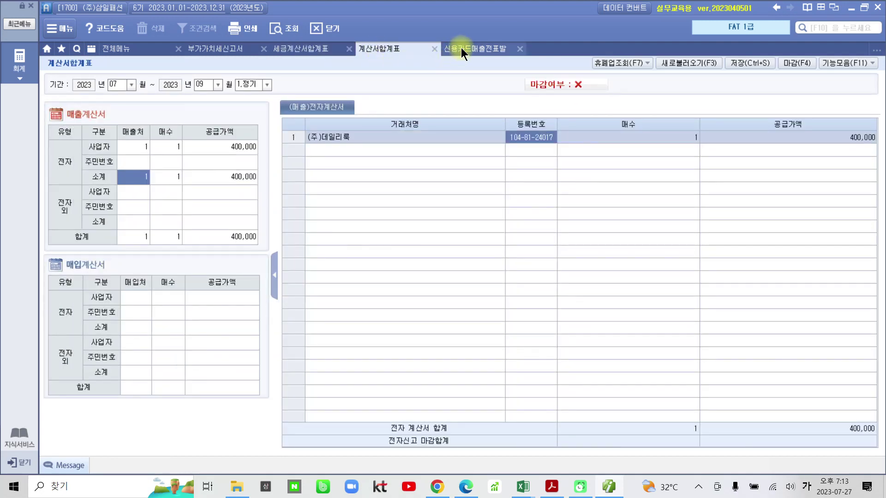
{"action": "left_click", "coordinate": [461, 48]}
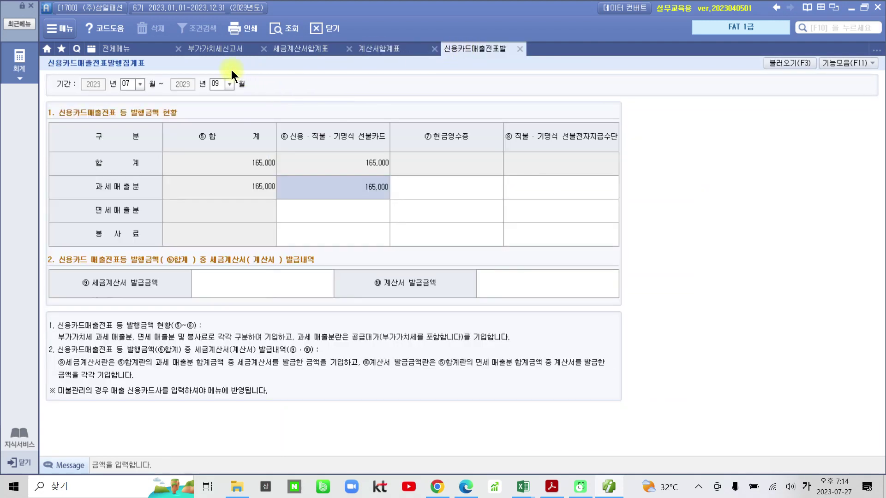
{"action": "left_click", "coordinate": [150, 46]}
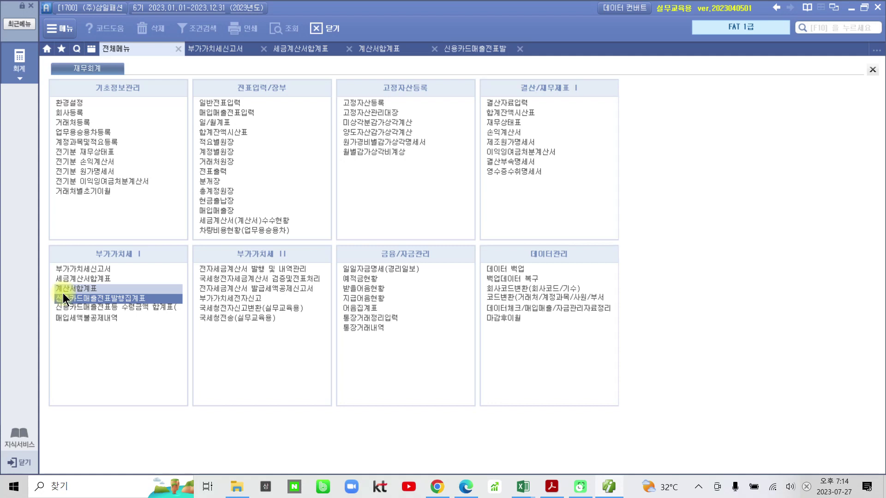
{"action": "left_click", "coordinate": [552, 485]}
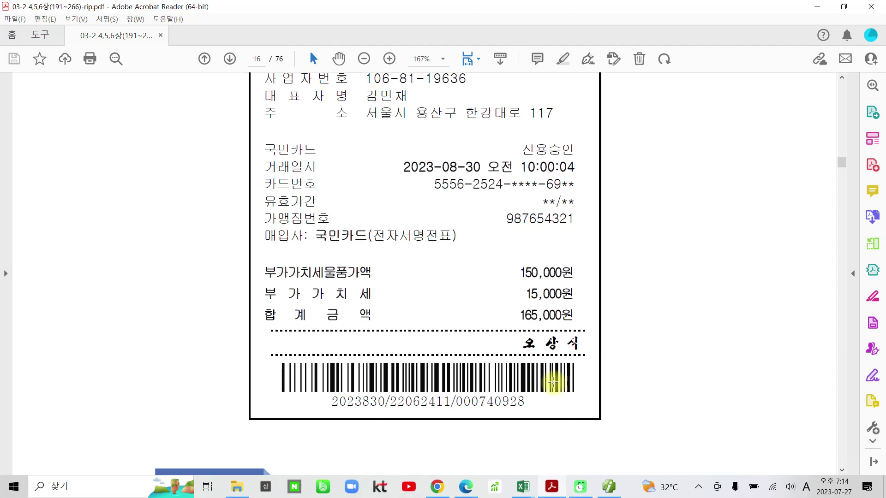
Scroll through pages 17–18 of the textbook to the 수행 tip on sales types
{"action": "scroll", "coordinate": [552, 341], "scroll_direction": "down", "scroll_amount": 10}
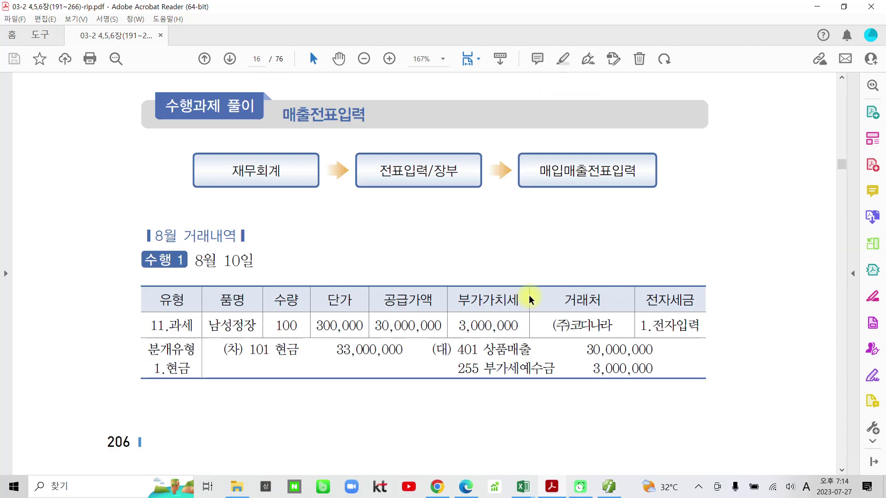
{"action": "scroll", "coordinate": [529, 297], "scroll_direction": "down", "scroll_amount": 15}
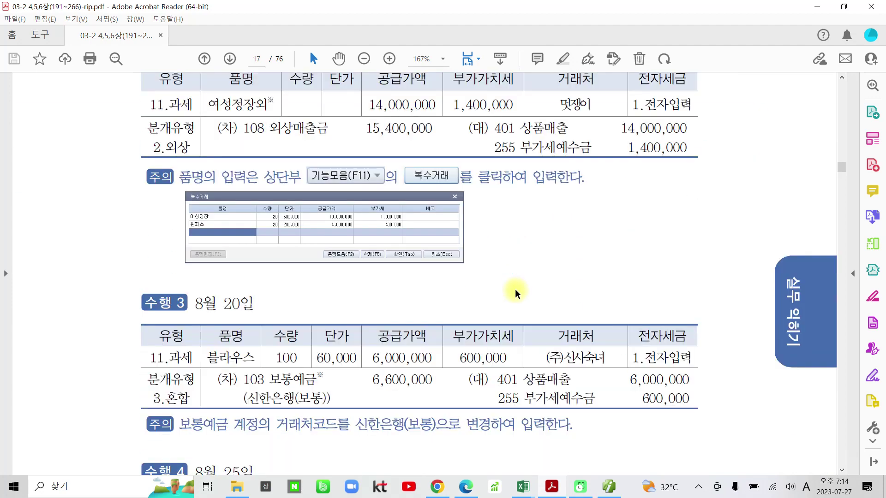
{"action": "scroll", "coordinate": [515, 293], "scroll_direction": "down", "scroll_amount": 2}
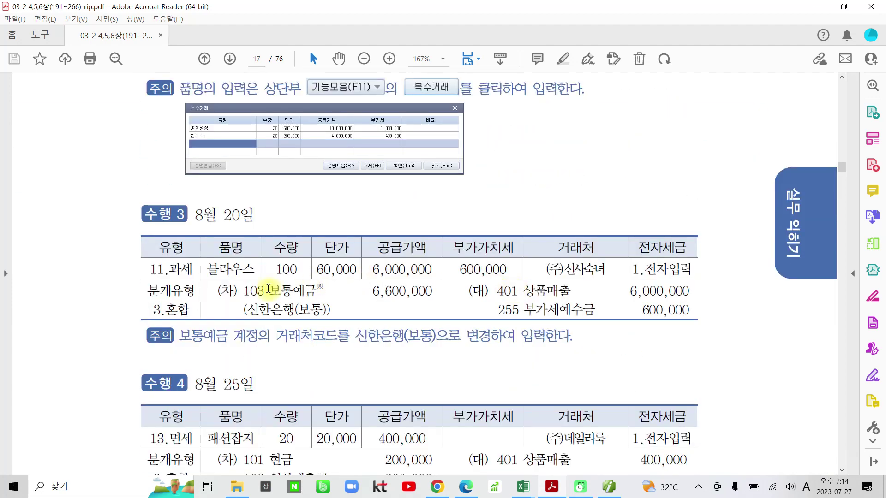
{"action": "scroll", "coordinate": [330, 291], "scroll_direction": "down", "scroll_amount": 4}
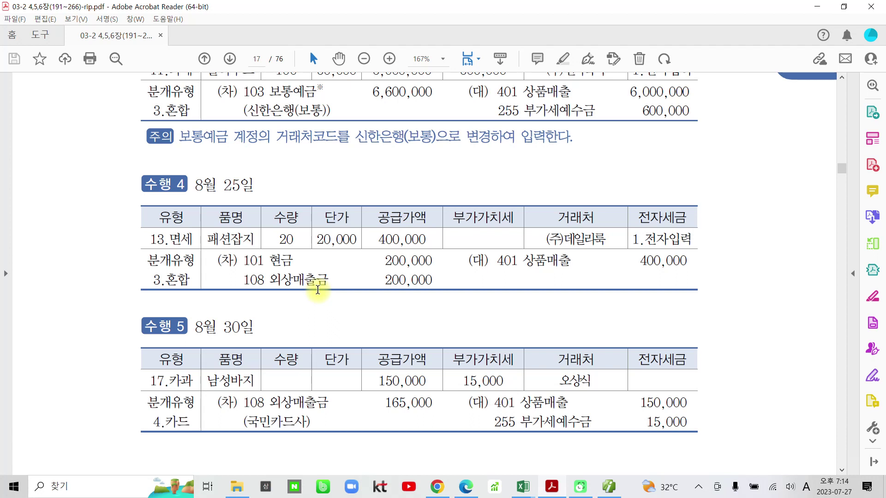
{"action": "scroll", "coordinate": [416, 326], "scroll_direction": "down", "scroll_amount": 2}
{"action": "scroll", "coordinate": [415, 326], "scroll_direction": "down", "scroll_amount": 1}
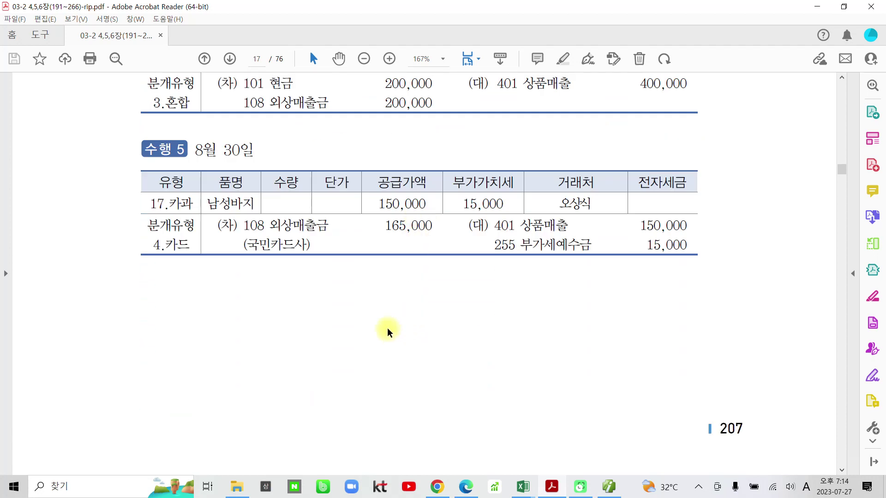
{"action": "scroll", "coordinate": [388, 331], "scroll_direction": "down", "scroll_amount": 1}
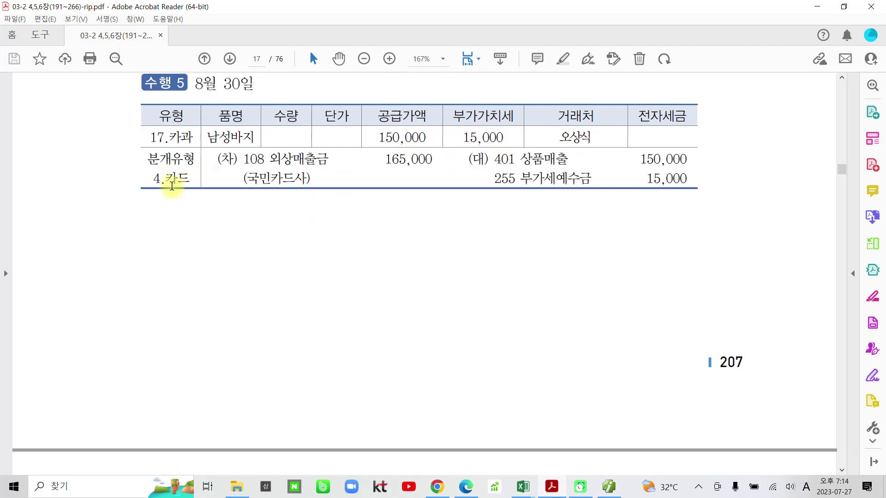
{"action": "scroll", "coordinate": [171, 178], "scroll_direction": "up", "scroll_amount": 1}
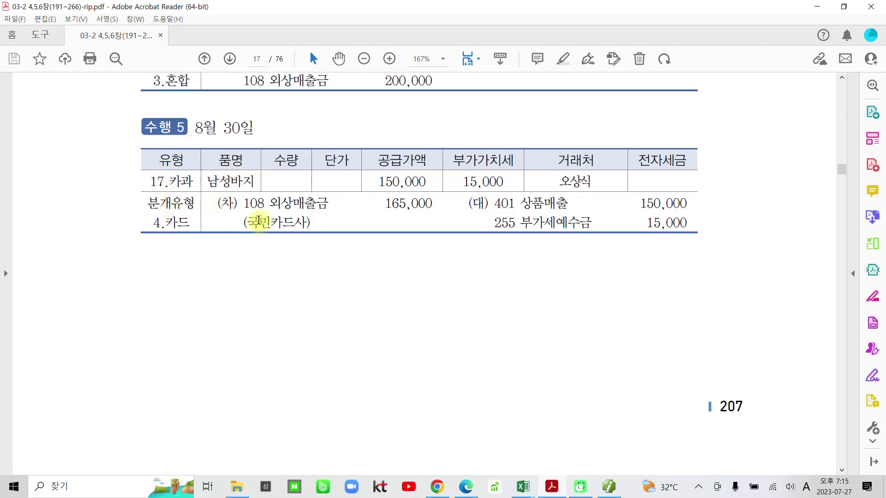
{"action": "scroll", "coordinate": [258, 221], "scroll_direction": "down", "scroll_amount": 10}
{"action": "scroll", "coordinate": [259, 221], "scroll_direction": "down", "scroll_amount": 10}
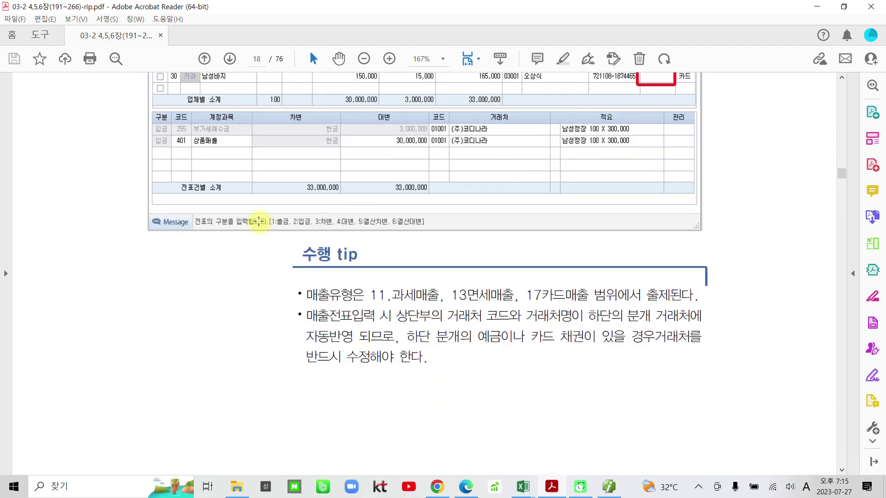
Scroll to page 19's 매입전표입력 task with the 8,000,000 skirt tax invoice
{"action": "scroll", "coordinate": [259, 222], "scroll_direction": "down", "scroll_amount": 10}
{"action": "scroll", "coordinate": [260, 226], "scroll_direction": "down", "scroll_amount": 6}
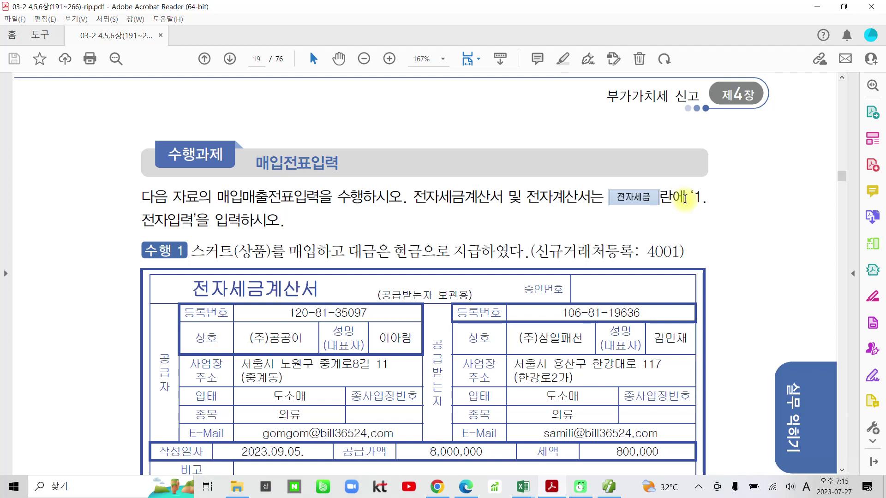
Highlight the '1 note and the new-partner registration note 4001 in yellow
{"action": "left_click_drag", "start_coordinate": [690, 198], "coordinate": [703, 197]}
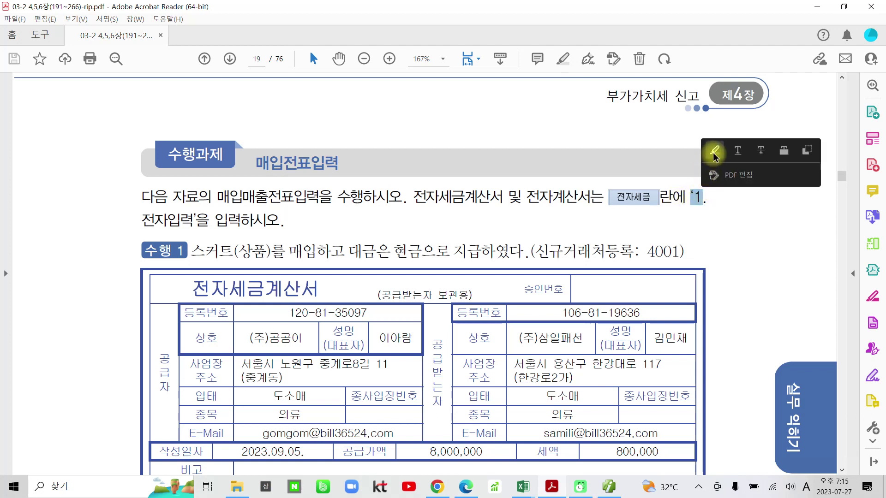
{"action": "left_click", "coordinate": [714, 152]}
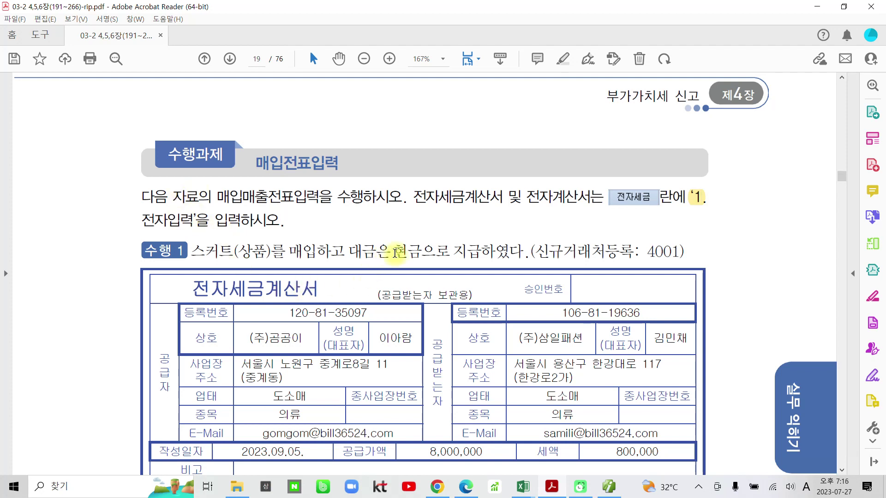
{"action": "left_click_drag", "start_coordinate": [536, 253], "coordinate": [678, 253]}
{"action": "left_click", "coordinate": [691, 204]}
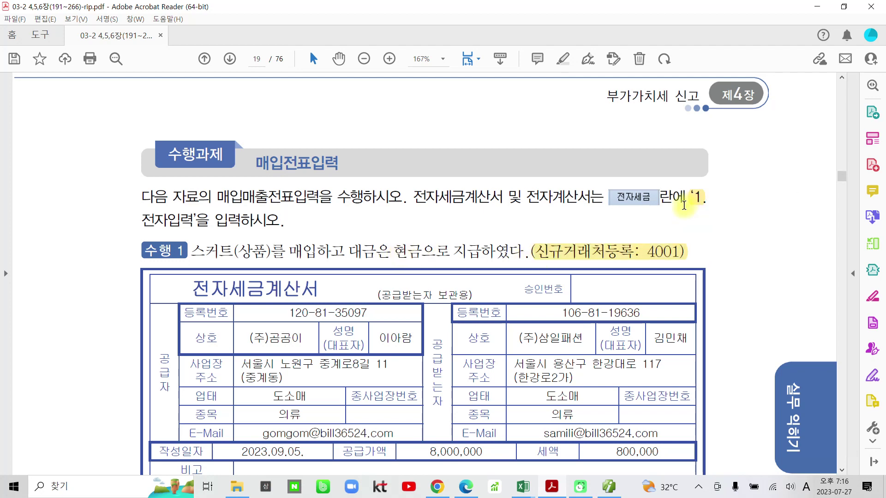
Highlight the supplier name (주)곰곰이 on the tax invoice in yellow
{"action": "scroll", "coordinate": [486, 381], "scroll_direction": "down", "scroll_amount": 3}
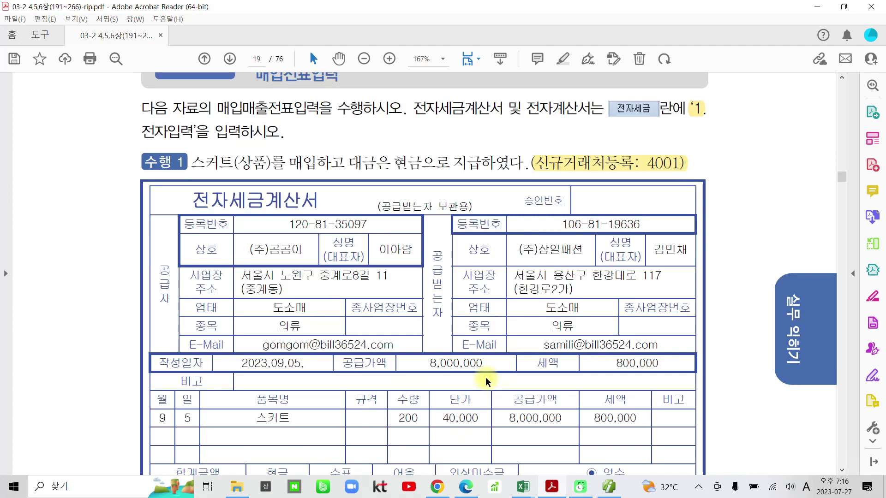
{"action": "scroll", "coordinate": [486, 379], "scroll_direction": "down", "scroll_amount": 1}
{"action": "scroll", "coordinate": [486, 378], "scroll_direction": "down", "scroll_amount": 3}
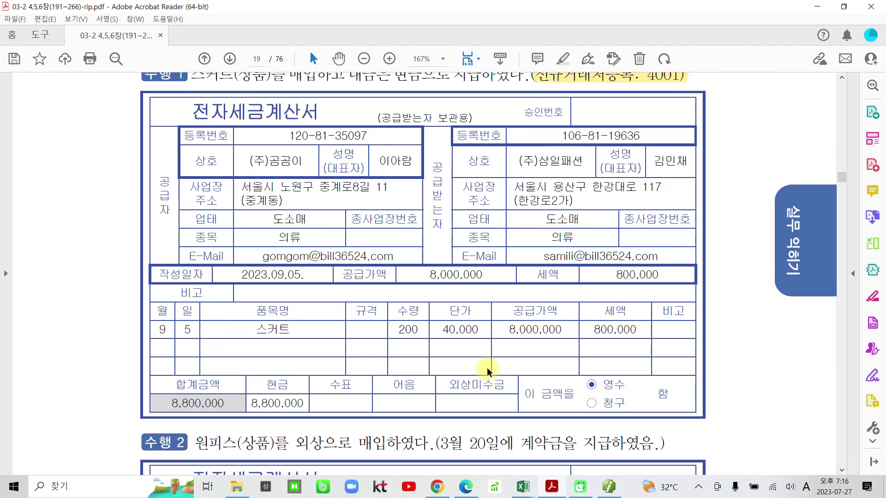
{"action": "scroll", "coordinate": [486, 373], "scroll_direction": "up", "scroll_amount": 3}
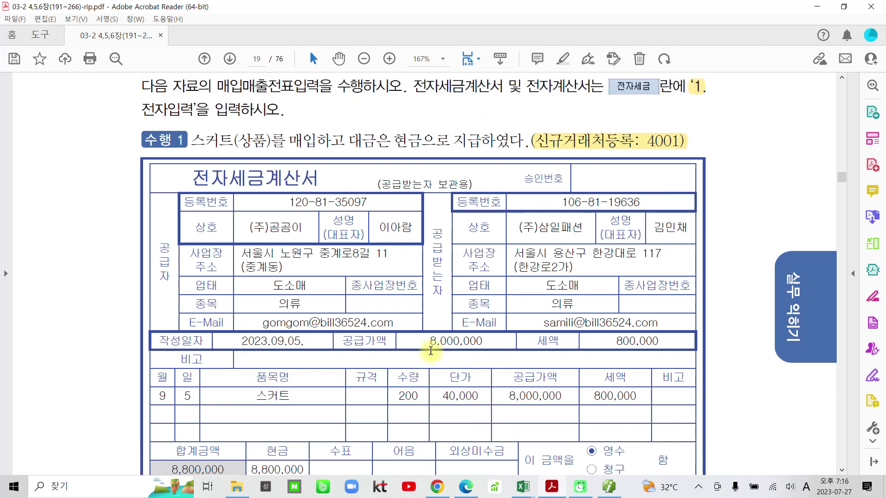
{"action": "left_click_drag", "start_coordinate": [245, 228], "coordinate": [303, 228]}
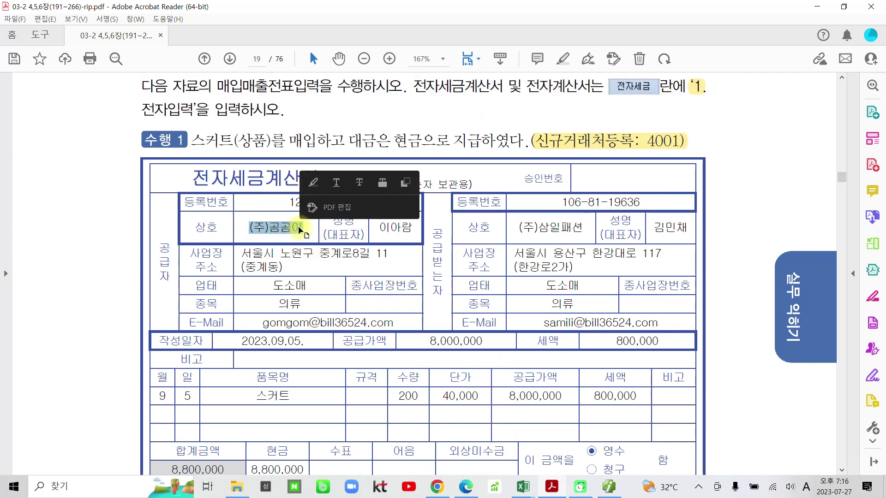
{"action": "left_click", "coordinate": [324, 184]}
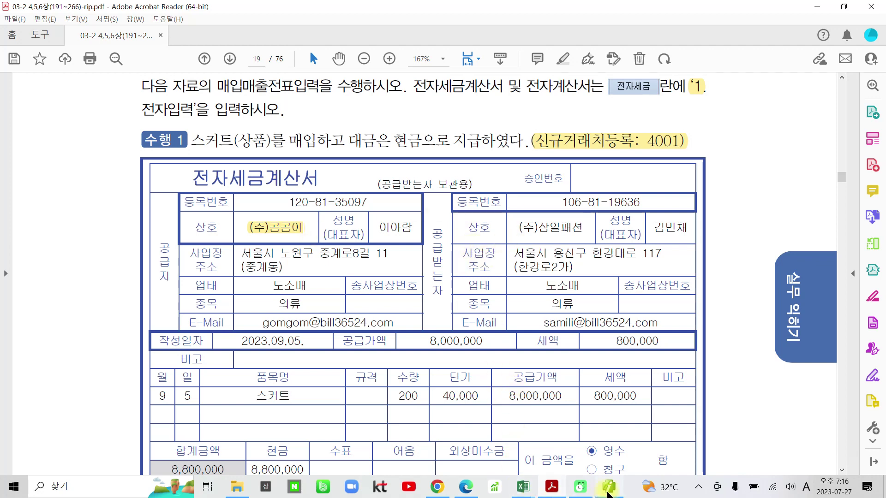
Sketch freehand marks around the supplier block, clear them, and return to the accounting program
{"action": "mouse_move", "coordinate": [608, 493]}
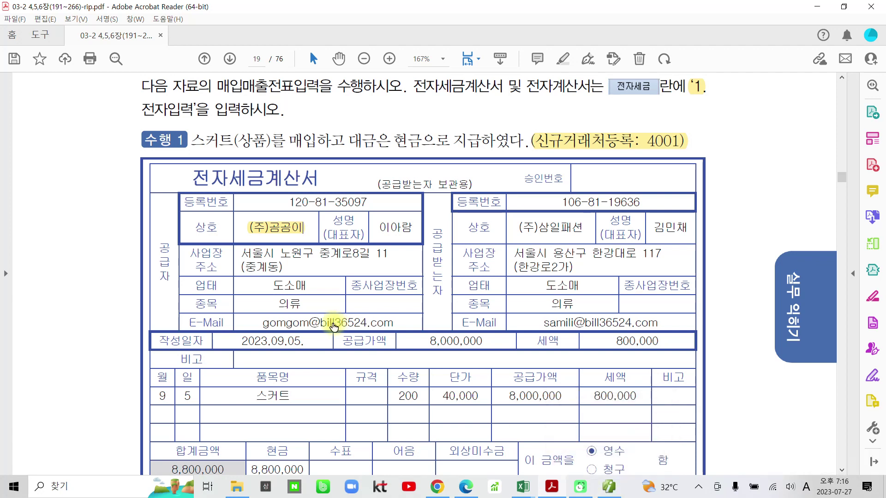
{"action": "mouse_move", "coordinate": [167, 298]}
{"action": "left_mouse_down"}
{"action": "mouse_move", "coordinate": [156, 225]}
{"action": "mouse_move", "coordinate": [176, 293]}
{"action": "left_mouse_up"}
{"action": "mouse_move", "coordinate": [149, 162]}
{"action": "left_mouse_down"}
{"action": "mouse_move", "coordinate": [140, 277]}
{"action": "mouse_move", "coordinate": [231, 354]}
{"action": "mouse_move", "coordinate": [427, 347]}
{"action": "mouse_move", "coordinate": [408, 169]}
{"action": "mouse_move", "coordinate": [118, 251]}
{"action": "mouse_move", "coordinate": [412, 340]}
{"action": "left_mouse_up"}
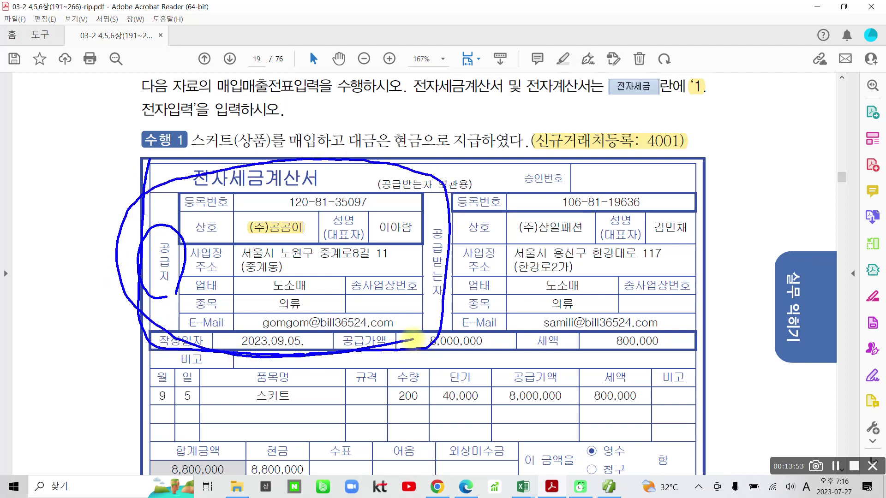
{"action": "key", "text": "Escape"}
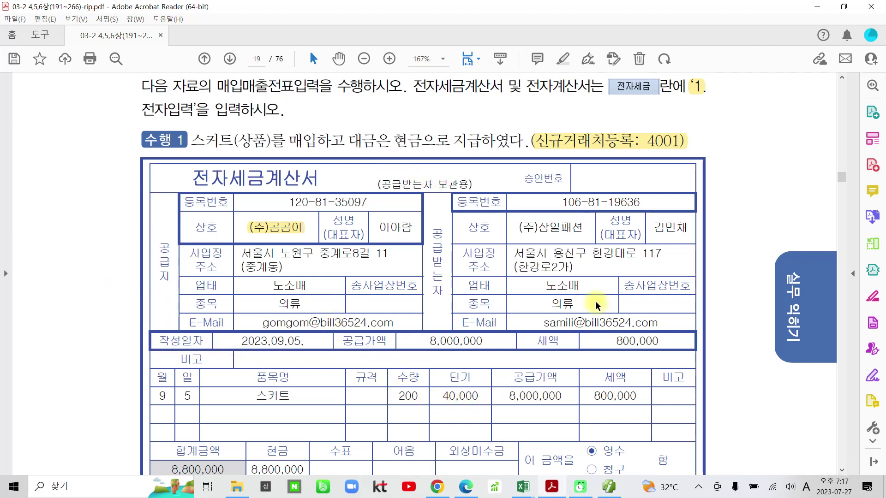
{"action": "left_click", "coordinate": [609, 487]}
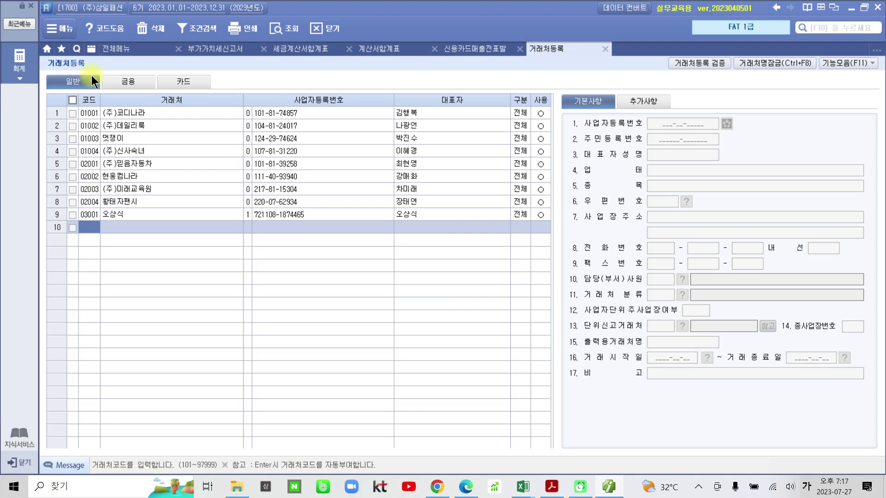
{"action": "left_click", "coordinate": [116, 84]}
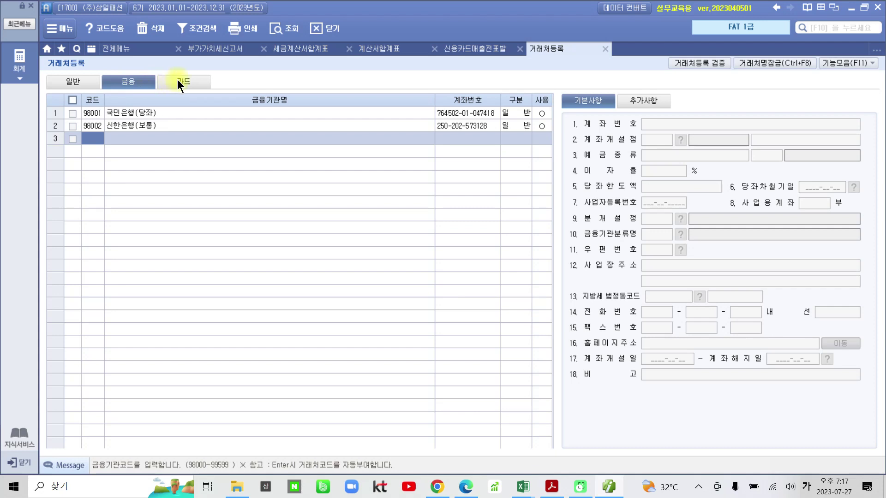
{"action": "left_click", "coordinate": [177, 82]}
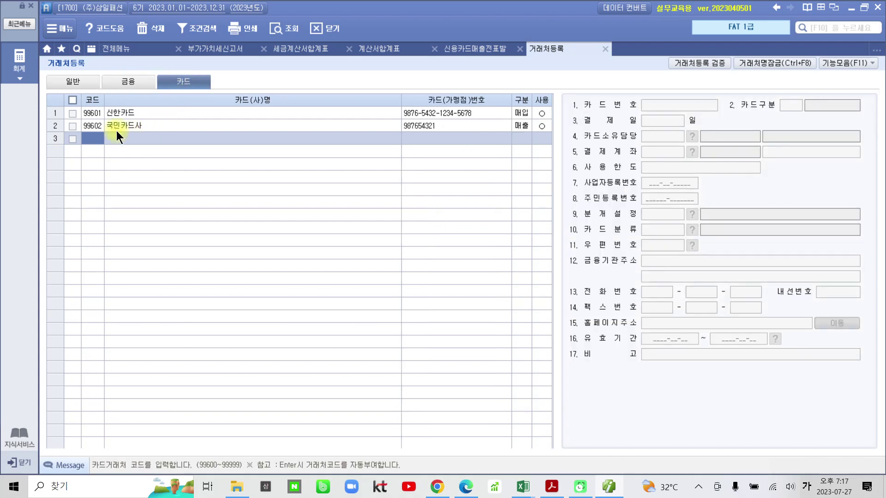
{"action": "left_click", "coordinate": [73, 86]}
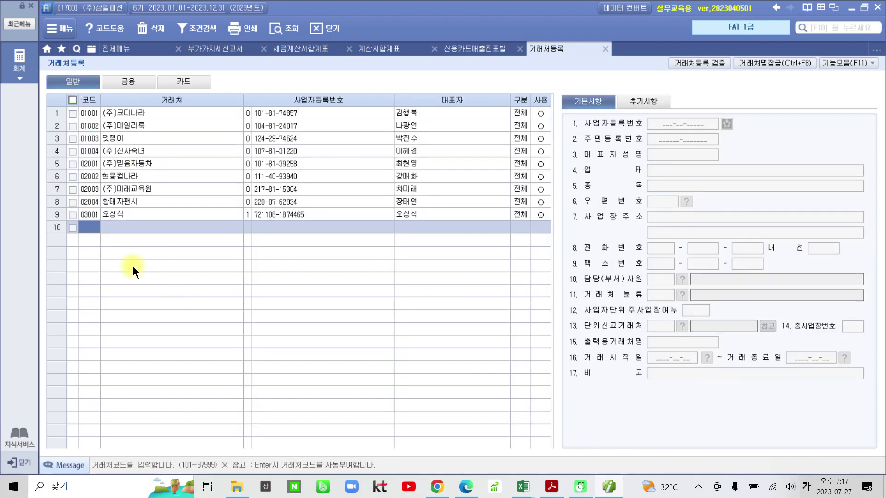
Add client 04001 (주)곰곰이 in row 10 with its business registration number and representative's name
{"action": "type", "text": "04001"}
{"action": "key", "text": "Return"}
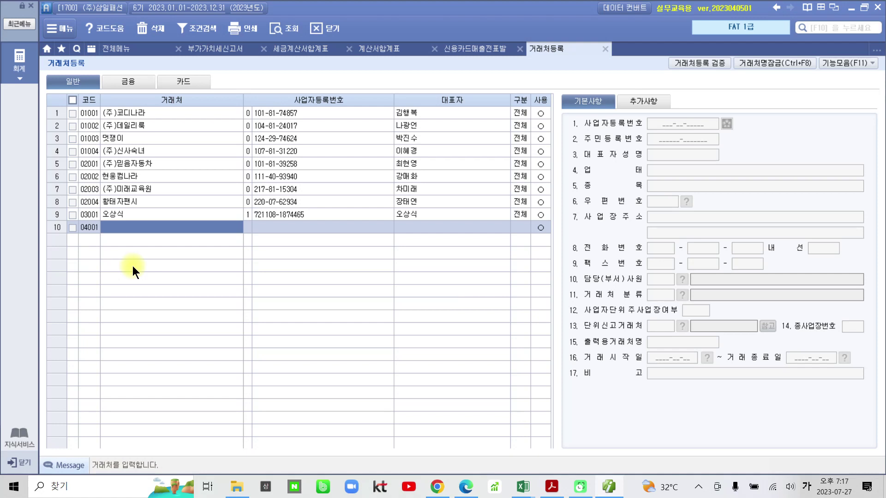
{"action": "type", "text": "(주"}
{"action": "type", "text": ")곰피"}
{"action": "type", "text": "이"}
{"action": "key", "text": "Return"}
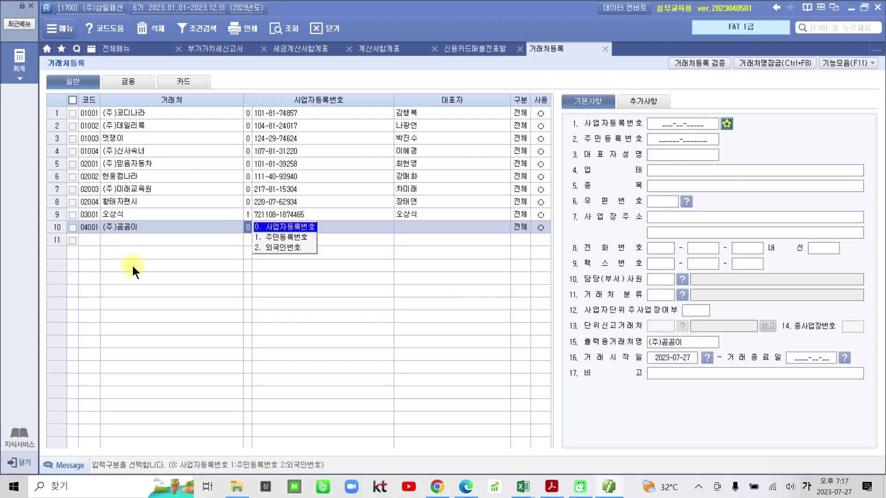
{"action": "key", "text": "Return"}
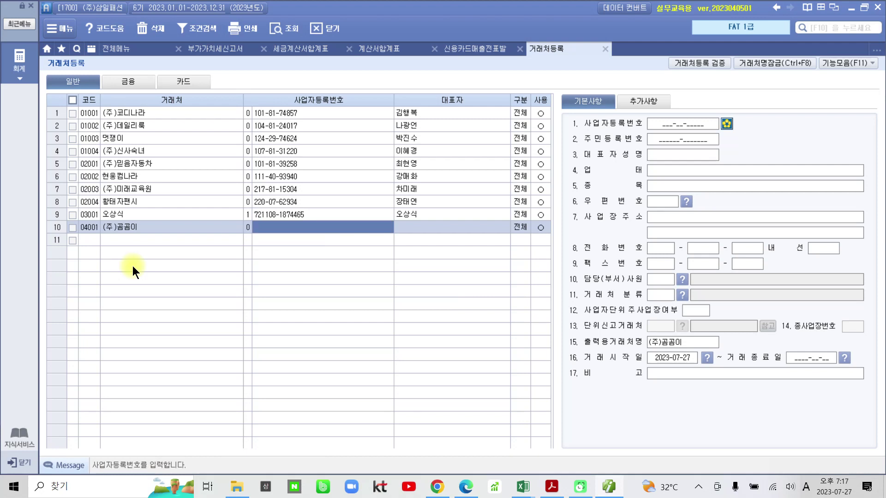
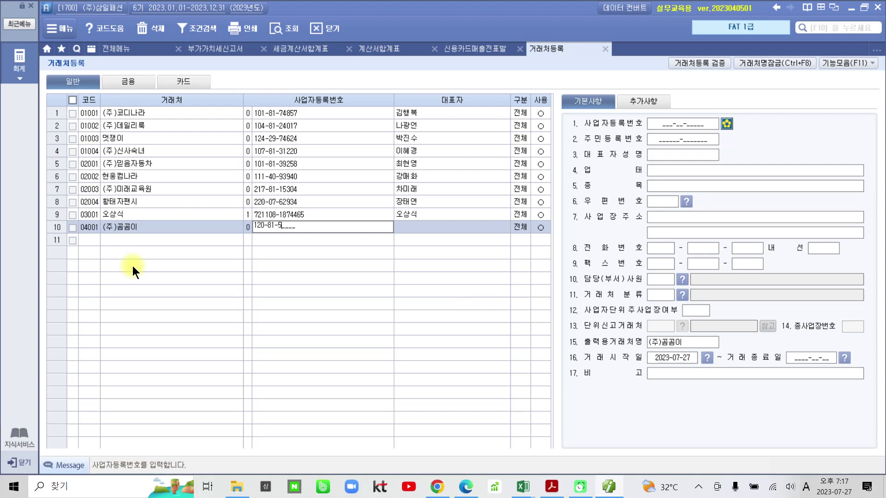
{"action": "key", "text": "Return"}
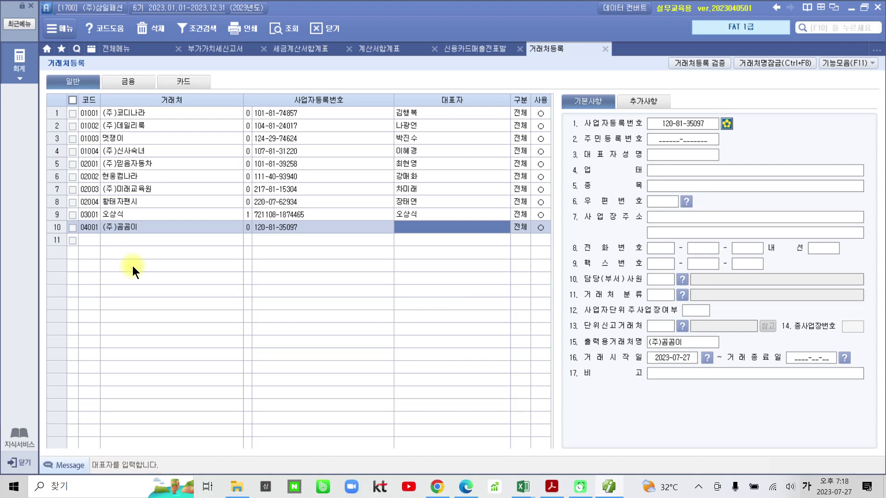
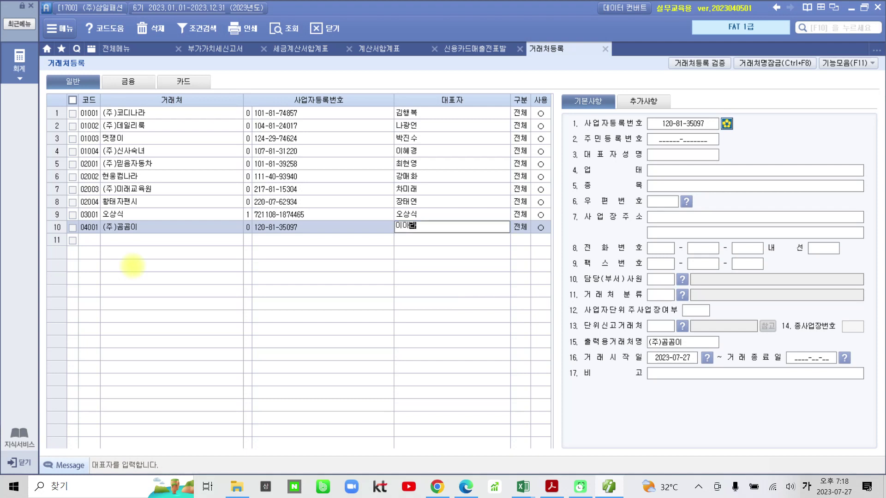
{"action": "type", "text": "ㅁ"}
{"action": "key", "text": "Return"}
{"action": "key", "text": "Return"}
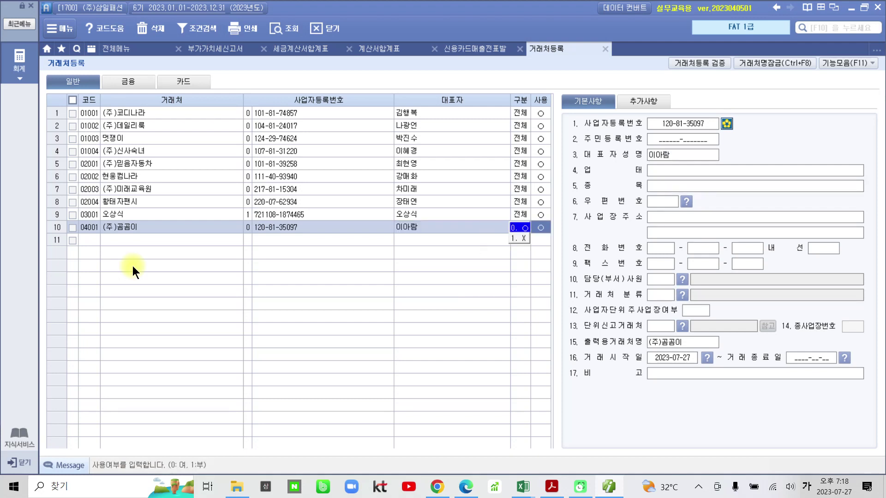
{"action": "key", "text": "Return"}
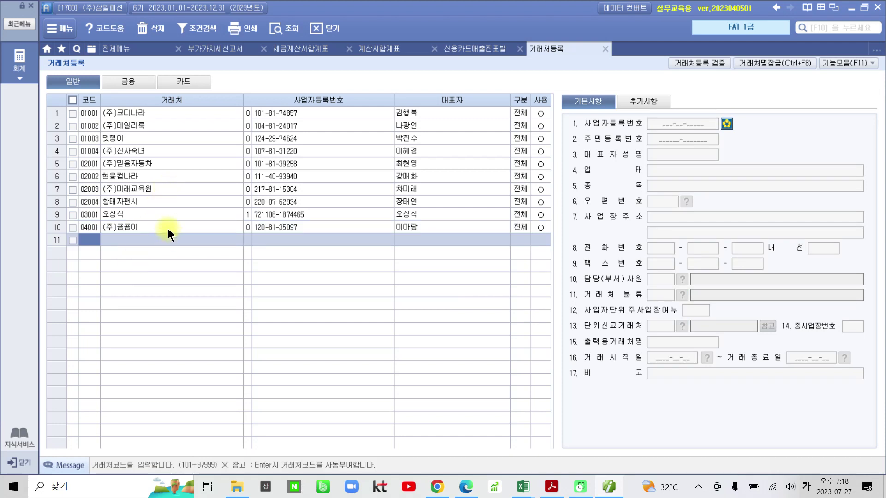
Set (주)곰곰이's business type to 도소매 and item to 의류
{"action": "left_click", "coordinate": [167, 228]}
{"action": "left_click", "coordinate": [659, 171]}
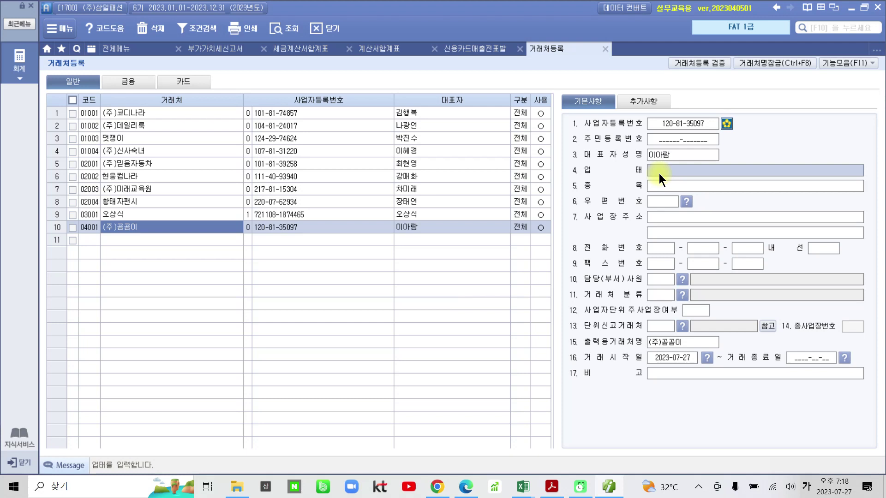
{"action": "type", "text": "도소매"}
{"action": "key", "text": "Return"}
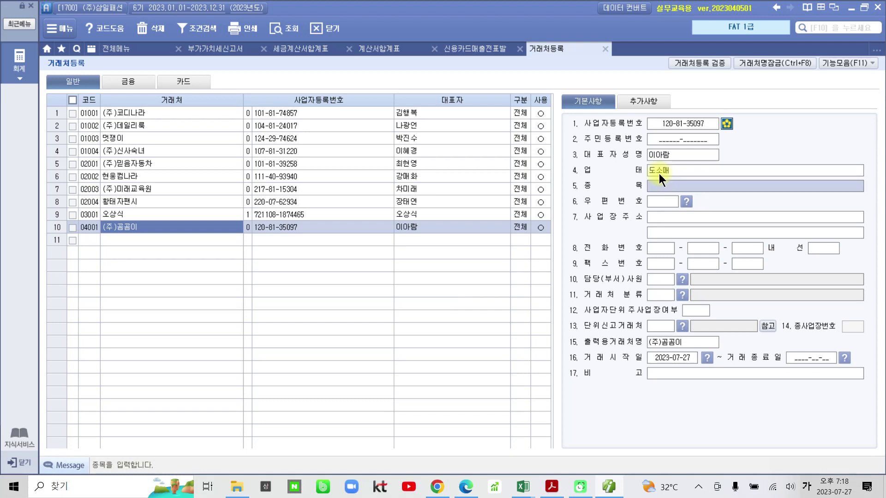
{"action": "type", "text": "의류"}
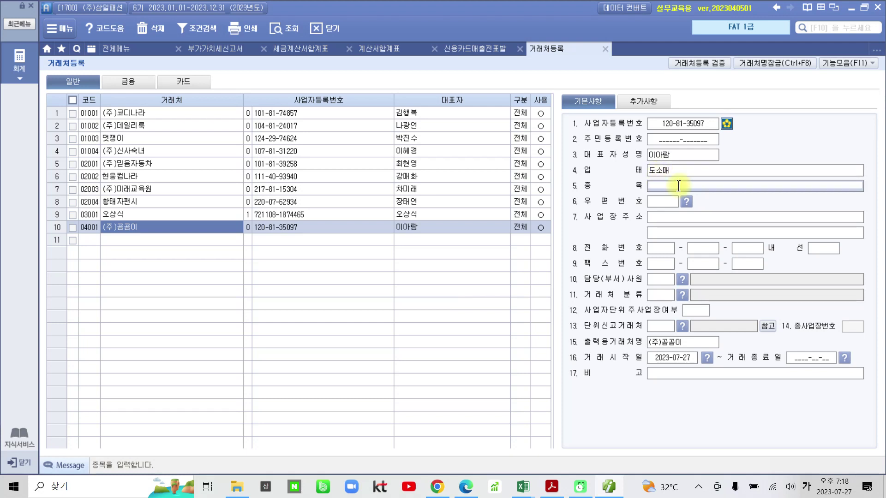
{"action": "key", "text": "Return"}
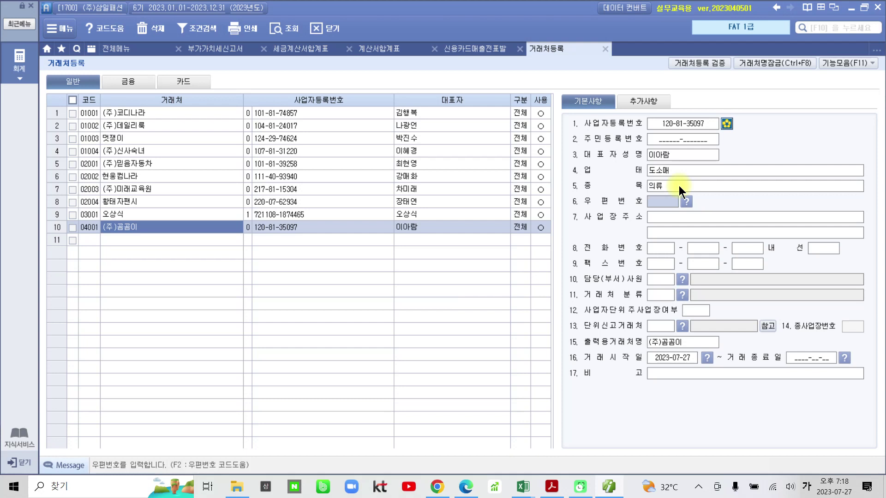
Enter the client's business street address and detailed address
{"action": "left_click", "coordinate": [676, 220]}
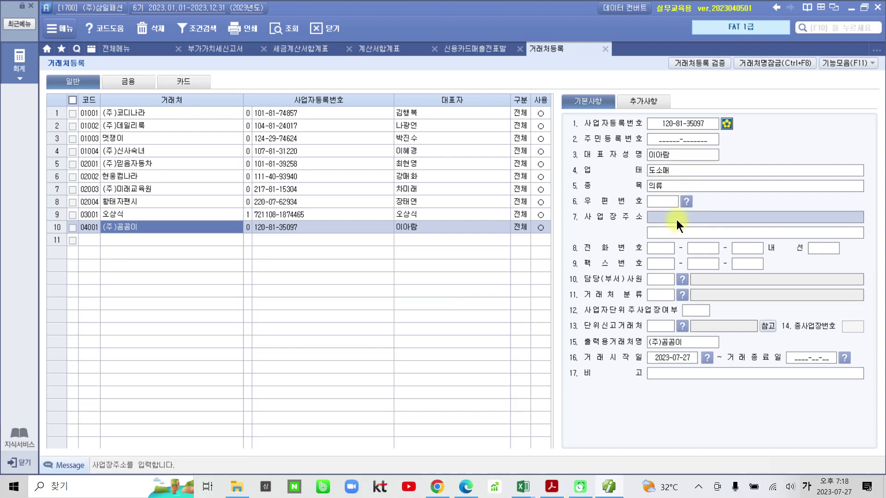
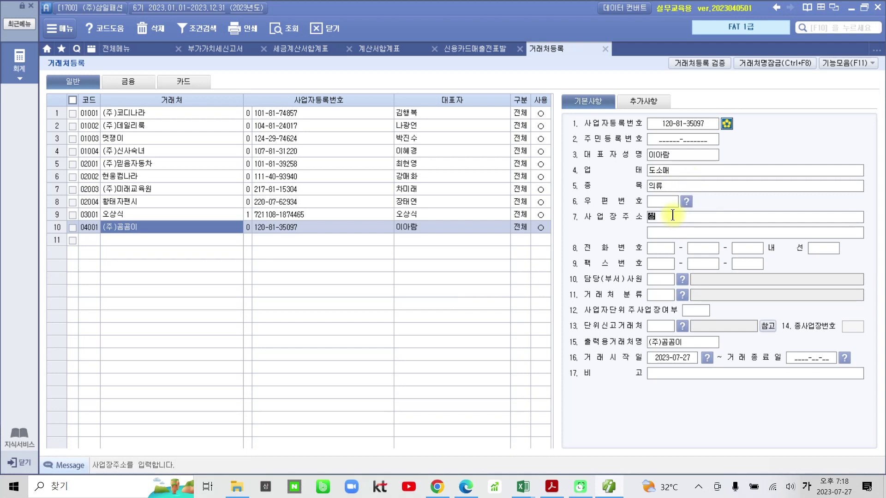
{"action": "key", "text": "Return"}
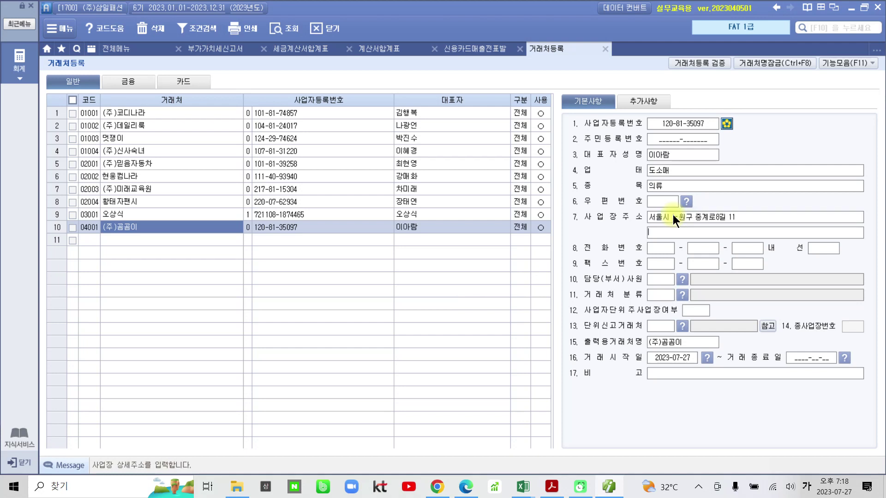
{"action": "type", "text": "(중계동)"}
{"action": "key", "text": "Return"}
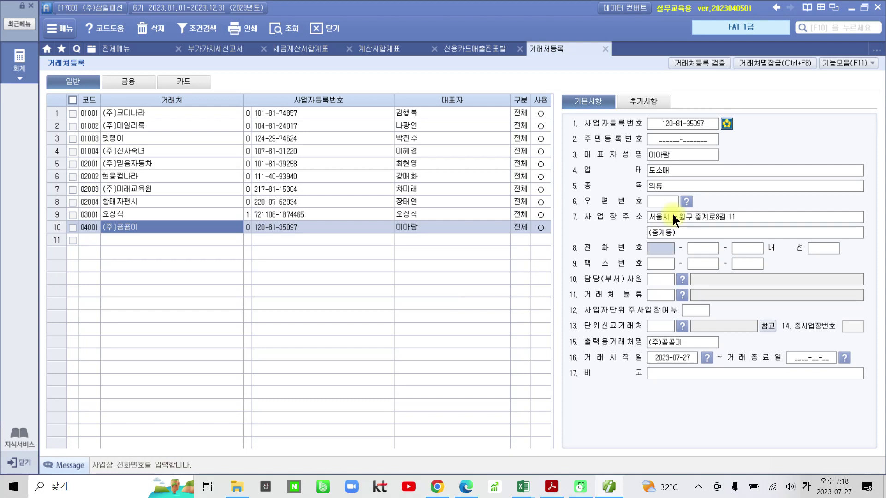
Enter (주)곰곰이's contact e-mail ID and choose the bill36524.com domain
{"action": "left_click", "coordinate": [646, 104]}
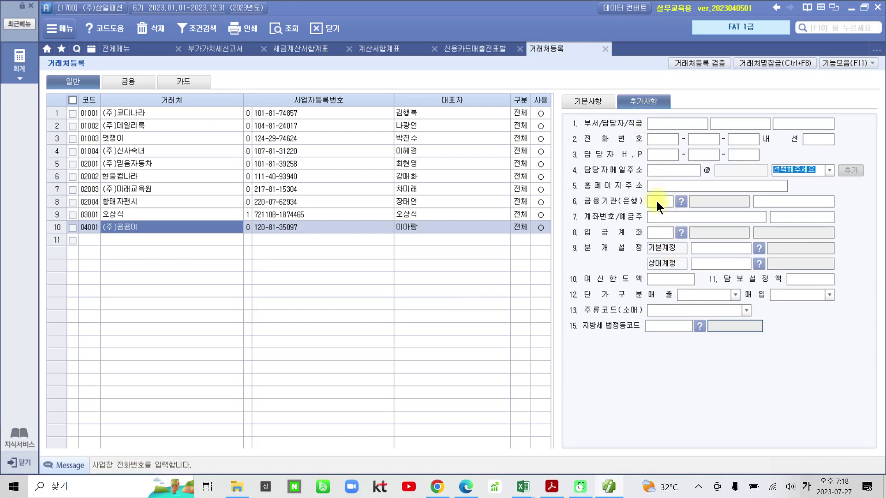
{"action": "left_click", "coordinate": [657, 171]}
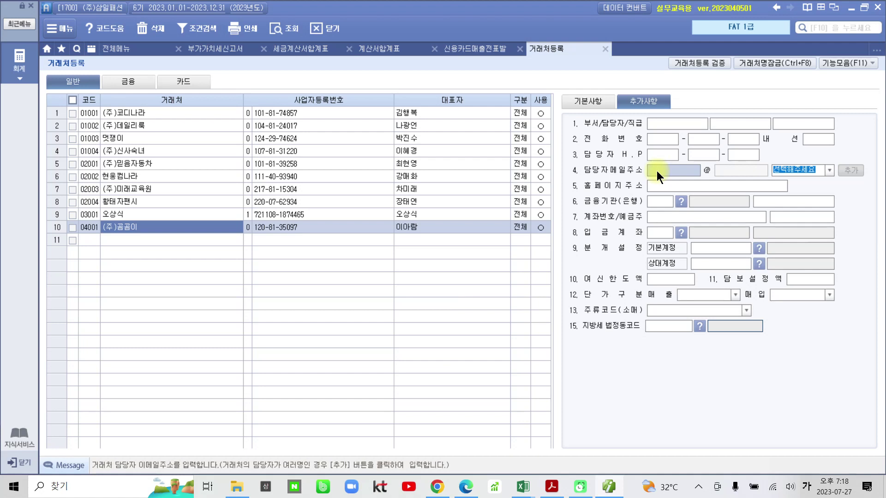
{"action": "type", "text": "히"}
{"action": "key", "text": "BackSpace"}
{"action": "key", "text": "Hangul"}
{"action": "key", "text": "shift+Tab"}
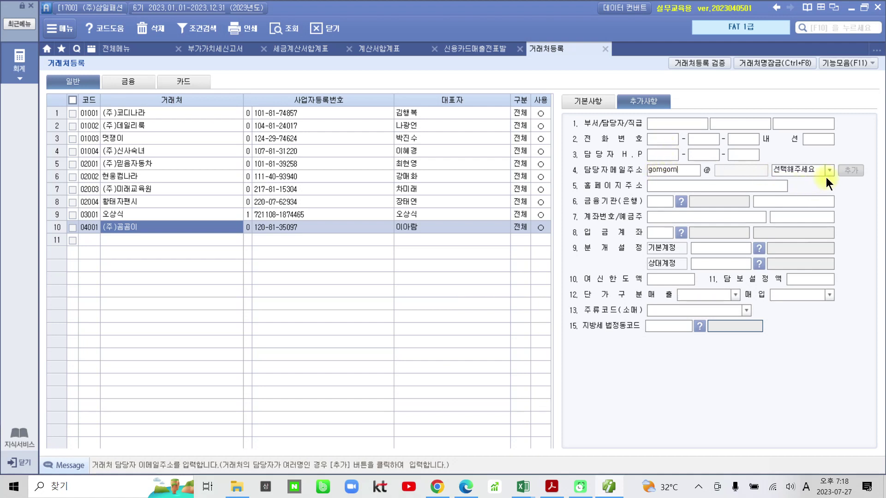
{"action": "left_click", "coordinate": [830, 169]}
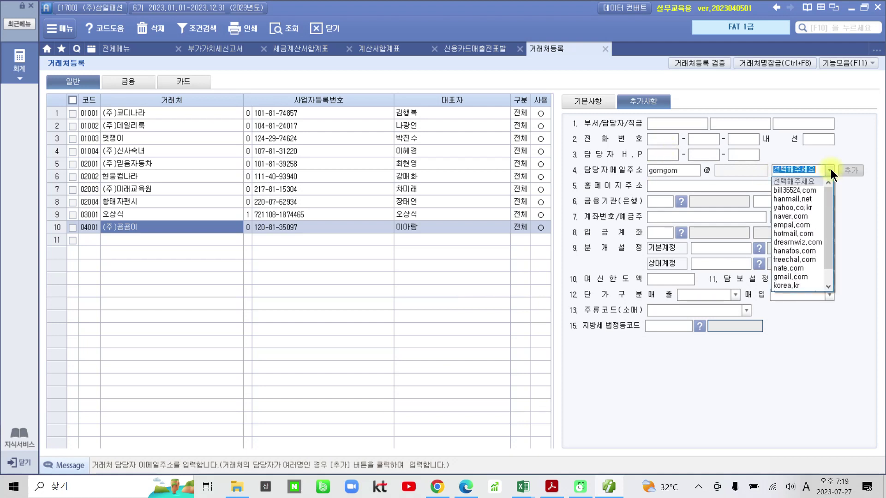
{"action": "left_click", "coordinate": [814, 190]}
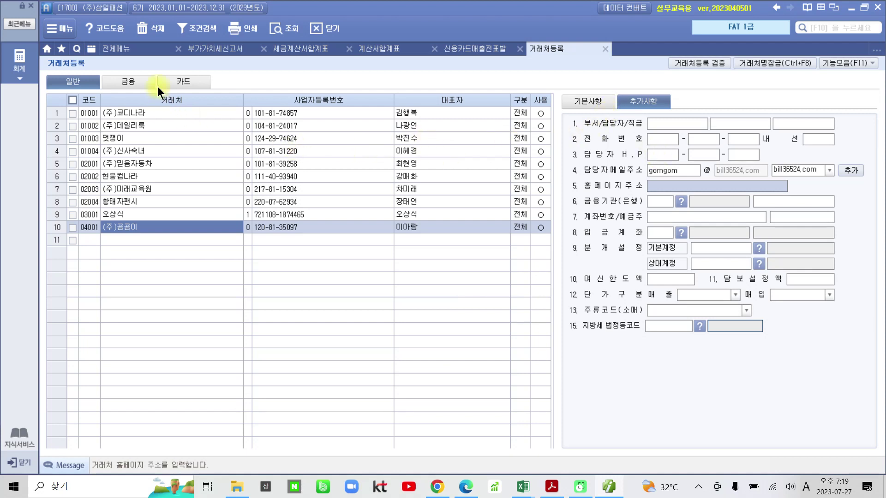
{"action": "left_click", "coordinate": [145, 51]}
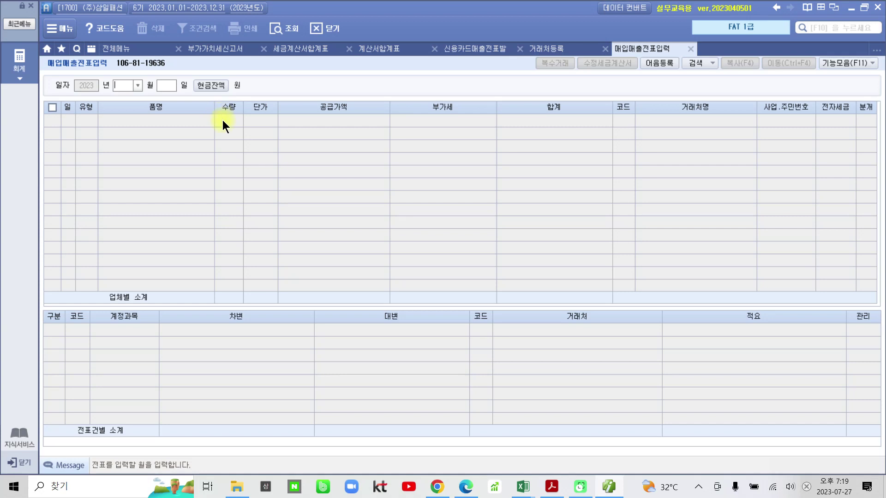
Start a 매입매출전표입력 voucher line dated 09/05 and bring up the invoice PDF
{"action": "type", "text": "09"}
{"action": "key", "text": "Return"}
{"action": "type", "text": "5"}
{"action": "key", "text": "Return"}
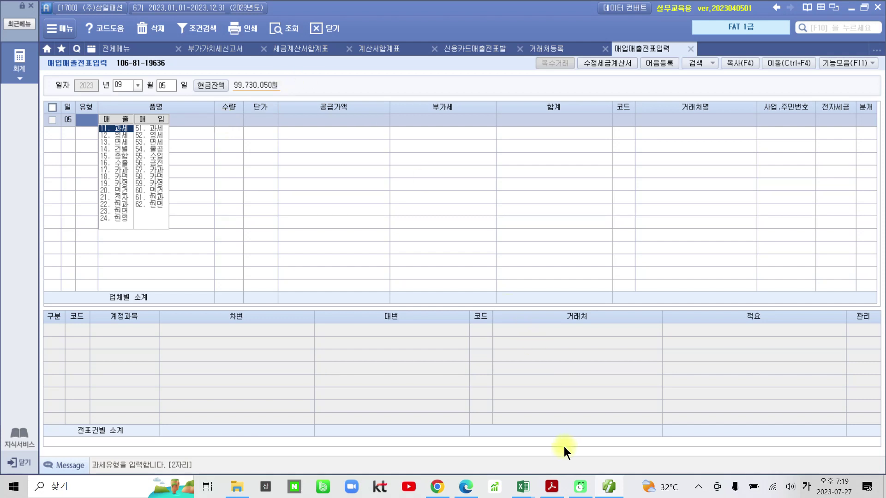
{"action": "left_click", "coordinate": [551, 486]}
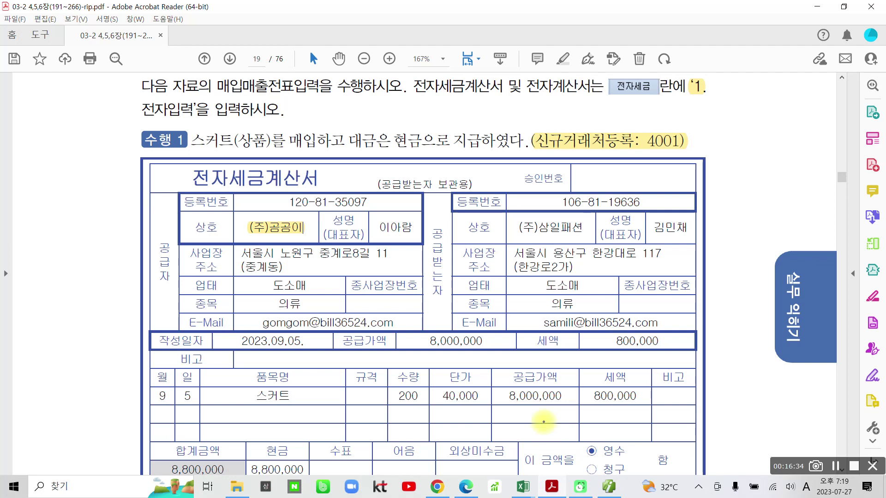
Mark up the skirt e-tax invoice while reading it, clear the marks, and return to voucher entry
{"action": "mouse_move", "coordinate": [190, 173]}
{"action": "left_mouse_down"}
{"action": "mouse_move", "coordinate": [203, 211]}
{"action": "mouse_move", "coordinate": [355, 166]}
{"action": "mouse_move", "coordinate": [194, 166]}
{"action": "left_mouse_up"}
{"action": "left_click_drag", "start_coordinate": [70, 144], "coordinate": [60, 213]}
{"action": "left_click_drag", "start_coordinate": [59, 173], "coordinate": [79, 170]}
{"action": "left_click_drag", "start_coordinate": [112, 136], "coordinate": [100, 196]}
{"action": "mouse_move", "coordinate": [70, 249]}
{"action": "left_mouse_down"}
{"action": "mouse_move", "coordinate": [81, 292]}
{"action": "mouse_move", "coordinate": [64, 302]}
{"action": "left_mouse_up"}
{"action": "mouse_move", "coordinate": [69, 266]}
{"action": "left_mouse_down"}
{"action": "mouse_move", "coordinate": [98, 264]}
{"action": "mouse_move", "coordinate": [136, 293]}
{"action": "left_mouse_up"}
{"action": "left_click_drag", "start_coordinate": [124, 250], "coordinate": [116, 326]}
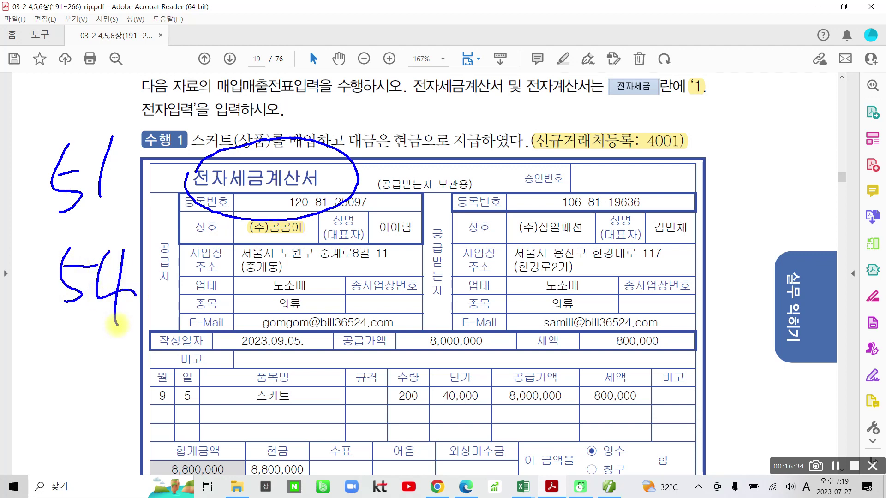
{"action": "mouse_move", "coordinate": [152, 139]}
{"action": "left_mouse_down"}
{"action": "mouse_move", "coordinate": [179, 134]}
{"action": "mouse_move", "coordinate": [153, 181]}
{"action": "left_mouse_up"}
{"action": "mouse_move", "coordinate": [174, 98]}
{"action": "left_mouse_down"}
{"action": "mouse_move", "coordinate": [185, 193]}
{"action": "mouse_move", "coordinate": [228, 105]}
{"action": "mouse_move", "coordinate": [204, 125]}
{"action": "mouse_move", "coordinate": [213, 158]}
{"action": "left_mouse_up"}
{"action": "left_click_drag", "start_coordinate": [69, 233], "coordinate": [121, 207]}
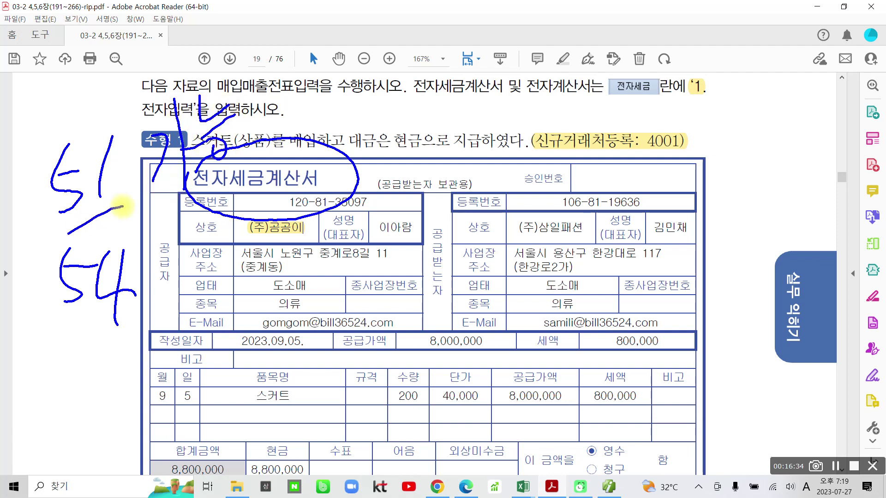
{"action": "mouse_move", "coordinate": [177, 280]}
{"action": "left_mouse_down"}
{"action": "mouse_move", "coordinate": [227, 285]}
{"action": "mouse_move", "coordinate": [212, 326]}
{"action": "mouse_move", "coordinate": [226, 342]}
{"action": "mouse_move", "coordinate": [243, 330]}
{"action": "left_mouse_up"}
{"action": "mouse_move", "coordinate": [248, 254]}
{"action": "left_mouse_down"}
{"action": "mouse_move", "coordinate": [276, 275]}
{"action": "mouse_move", "coordinate": [260, 295]}
{"action": "left_mouse_up"}
{"action": "mouse_move", "coordinate": [252, 302]}
{"action": "left_mouse_down"}
{"action": "mouse_move", "coordinate": [287, 277]}
{"action": "mouse_move", "coordinate": [279, 295]}
{"action": "left_mouse_up"}
{"action": "left_click_drag", "start_coordinate": [70, 342], "coordinate": [144, 324]}
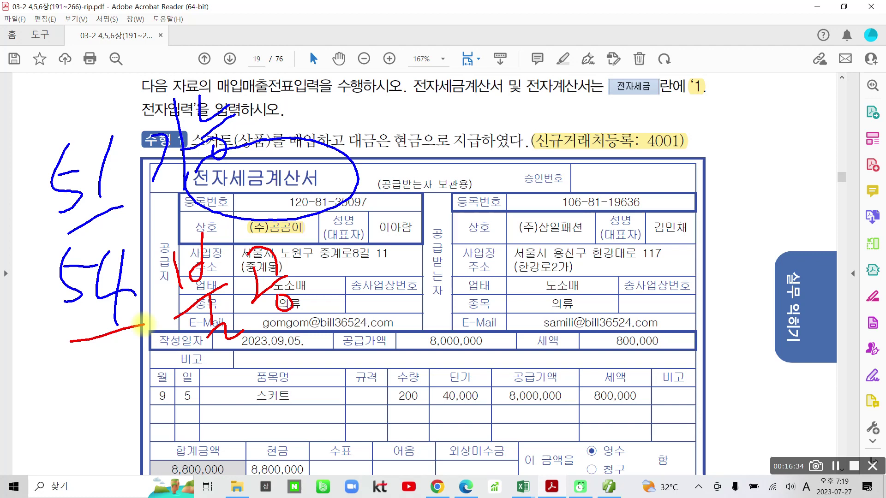
{"action": "mouse_move", "coordinate": [256, 121]}
{"action": "left_mouse_down"}
{"action": "mouse_move", "coordinate": [277, 173]}
{"action": "mouse_move", "coordinate": [270, 133]}
{"action": "left_mouse_up"}
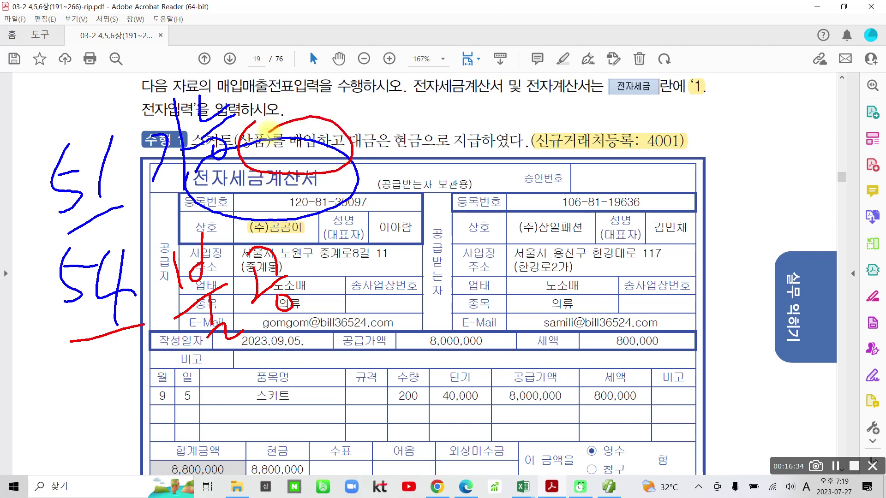
{"action": "mouse_move", "coordinate": [647, 429]}
{"action": "left_mouse_down"}
{"action": "mouse_move", "coordinate": [653, 377]}
{"action": "mouse_move", "coordinate": [663, 453]}
{"action": "left_mouse_up"}
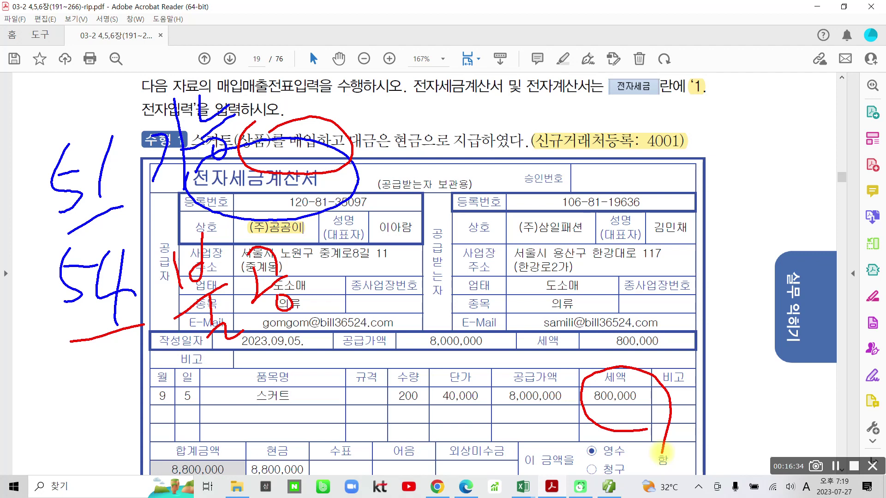
{"action": "key", "text": "Escape"}
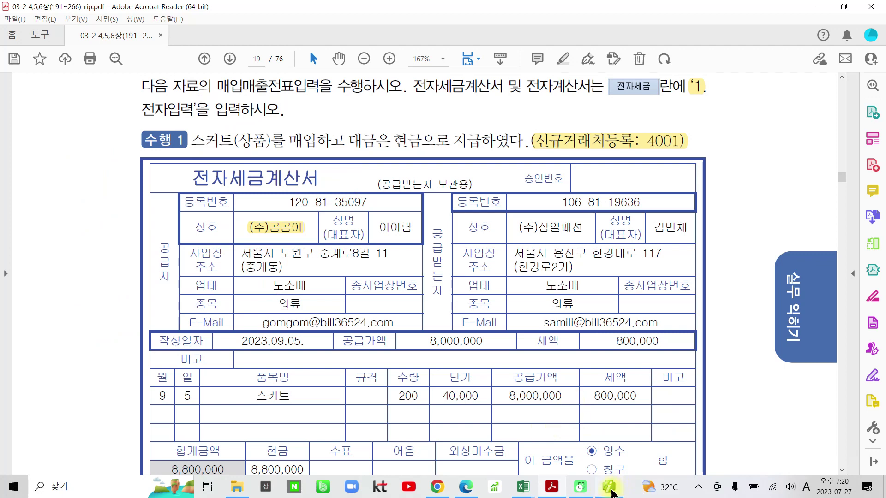
{"action": "left_click", "coordinate": [609, 487]}
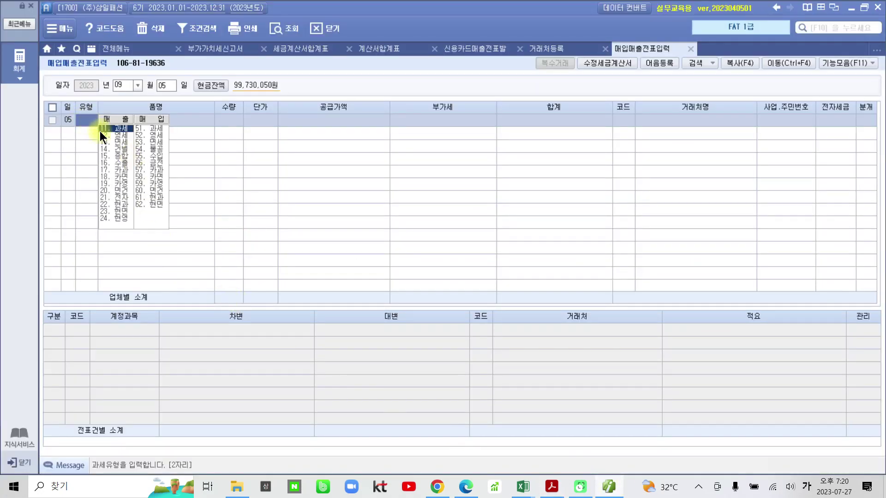
Enter a 과세 (type 11) purchase line for 200 스커트 at 40,000 each
{"action": "type", "text": "11"}
{"action": "key", "text": "Return"}
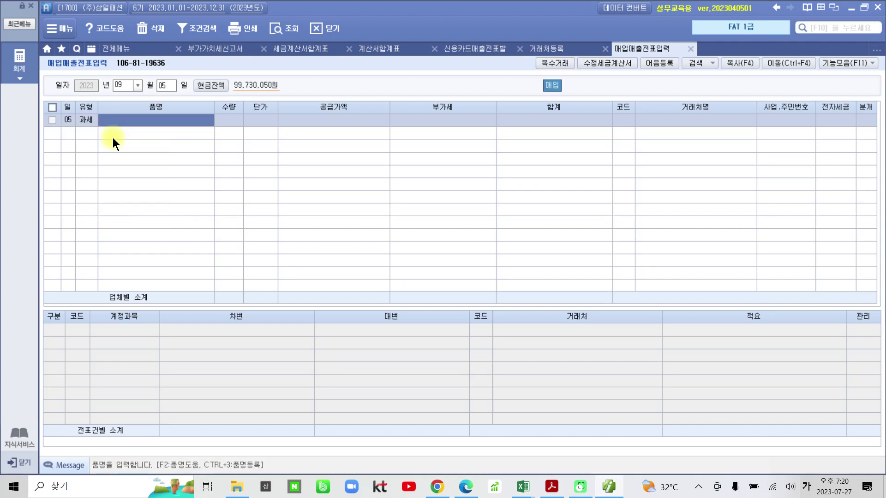
{"action": "mouse_move", "coordinate": [101, 140]}
{"action": "left_mouse_down"}
{"action": "mouse_move", "coordinate": [90, 98]}
{"action": "mouse_move", "coordinate": [119, 137]}
{"action": "left_mouse_up"}
{"action": "mouse_move", "coordinate": [527, 72]}
{"action": "left_mouse_down"}
{"action": "mouse_move", "coordinate": [522, 85]}
{"action": "mouse_move", "coordinate": [564, 68]}
{"action": "mouse_move", "coordinate": [540, 65]}
{"action": "left_mouse_up"}
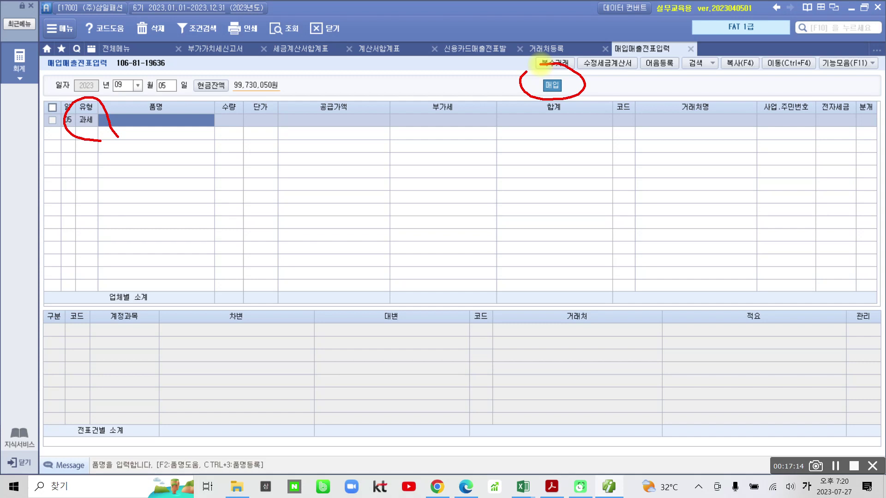
{"action": "key", "text": "Escape"}
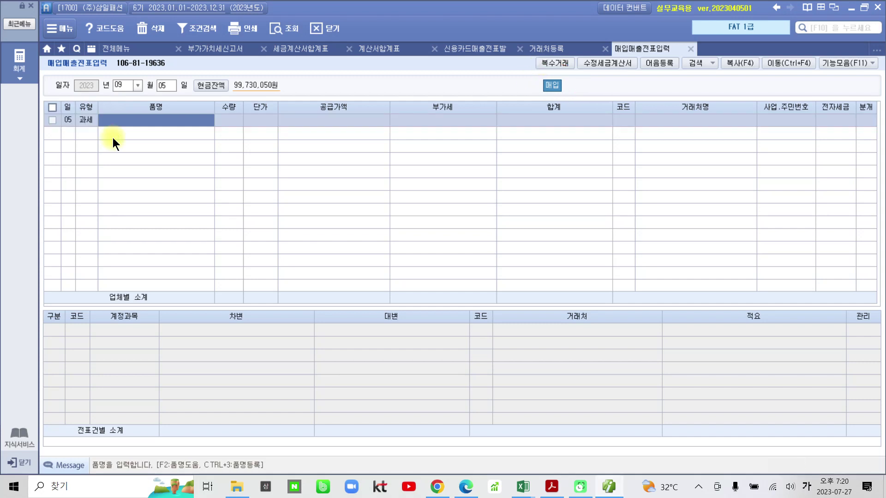
{"action": "type", "text": "스커트"}
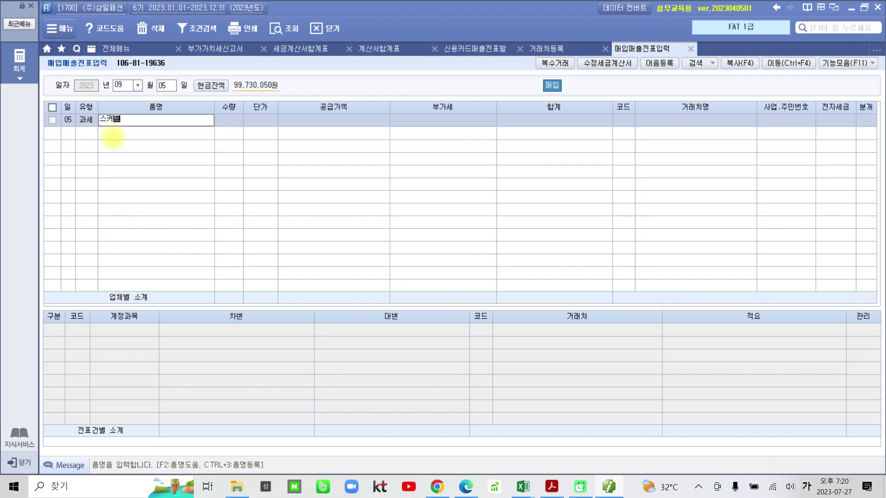
{"action": "key", "text": "Return"}
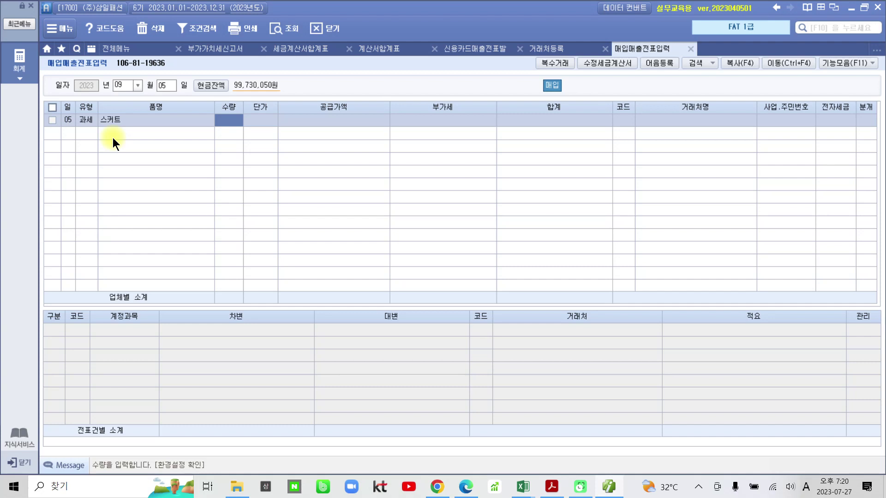
{"action": "type", "text": "200"}
{"action": "key", "text": "Return"}
{"action": "type", "text": "4"}
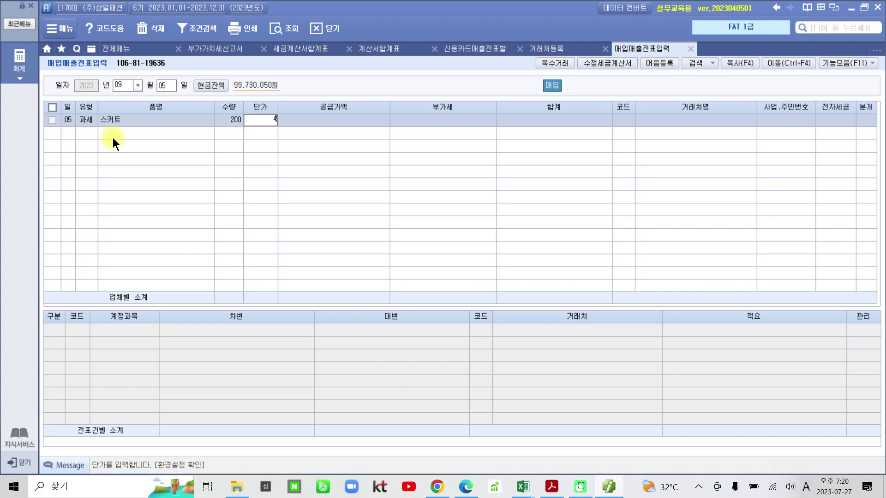
{"action": "type", "text": "0,000"}
{"action": "key", "text": "Return"}
{"action": "key", "text": "Return"}
{"action": "key", "text": "Return"}
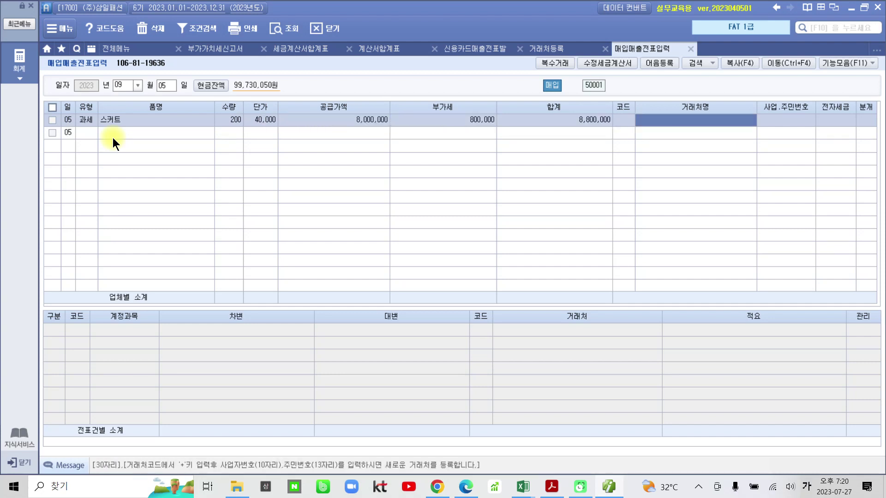
Assign client 04001 (주)곰곰이 and settle the voucher as a cash (현금) payment
{"action": "key", "text": "Left"}
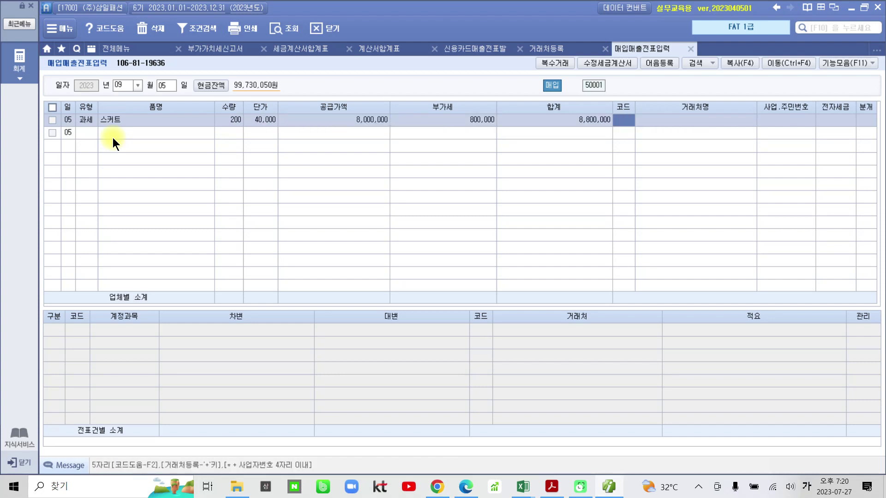
{"action": "type", "text": "점성"}
{"action": "key", "text": "Return"}
{"action": "key", "text": "Return"}
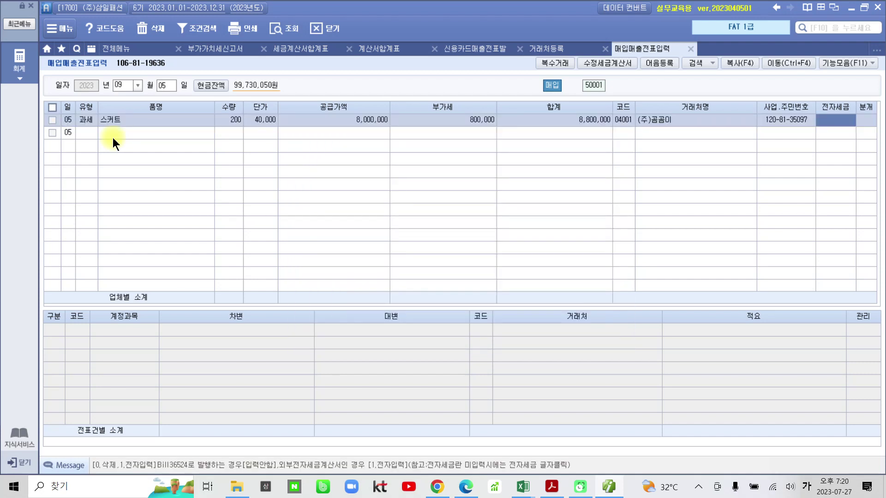
{"action": "type", "text": "1"}
{"action": "key", "text": "Return"}
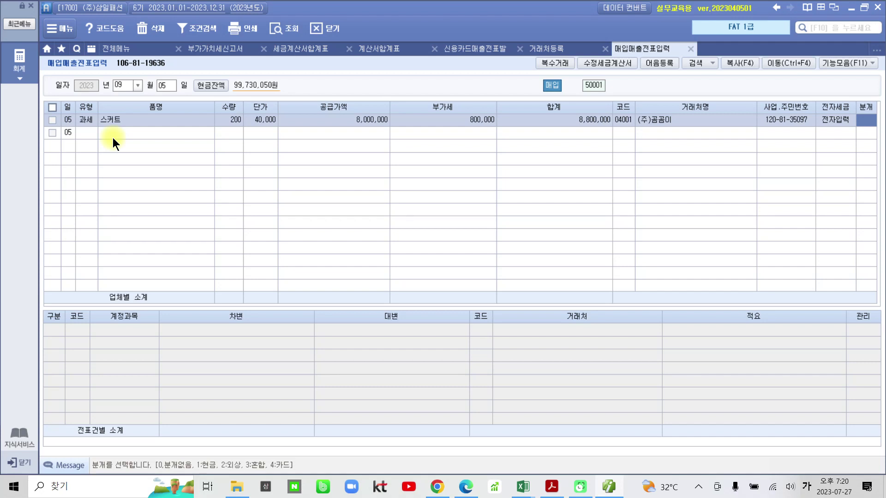
{"action": "type", "text": "1"}
{"action": "key", "text": "Return"}
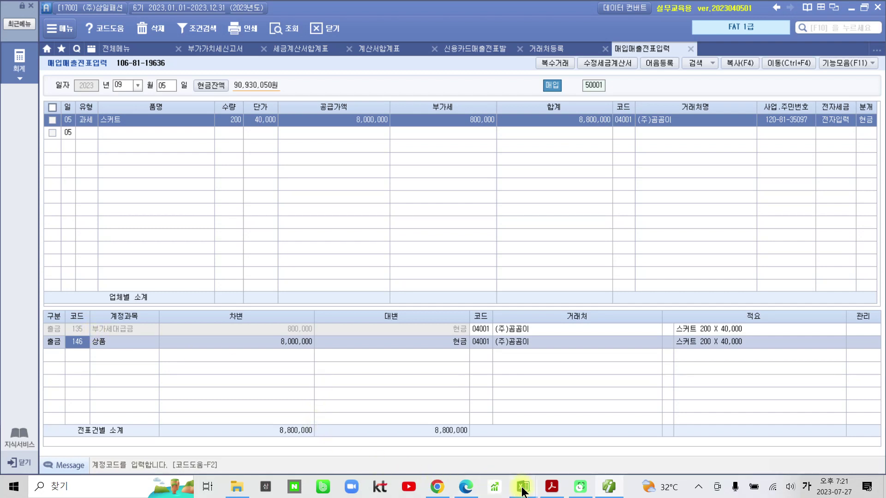
{"action": "mouse_move", "coordinate": [533, 494]}
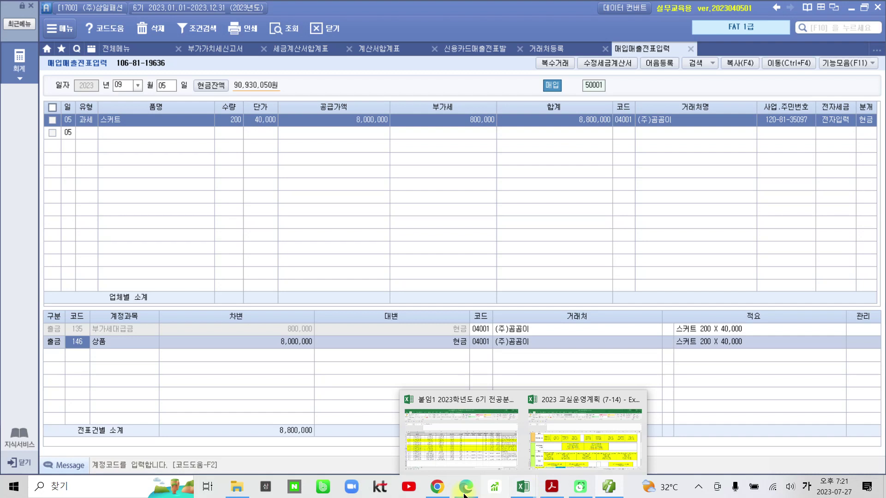
Open a blank Notepad note and type the heading 상품매입-->
{"action": "left_click", "coordinate": [14, 487]}
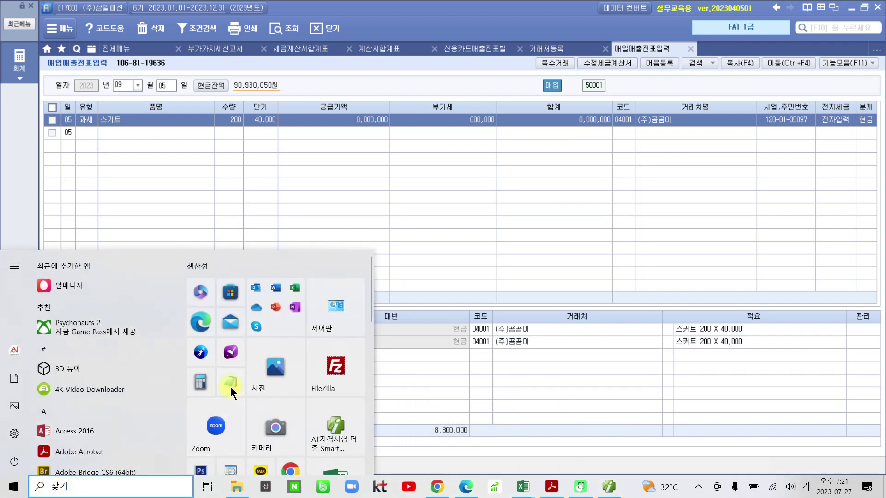
{"action": "left_click", "coordinate": [231, 386]}
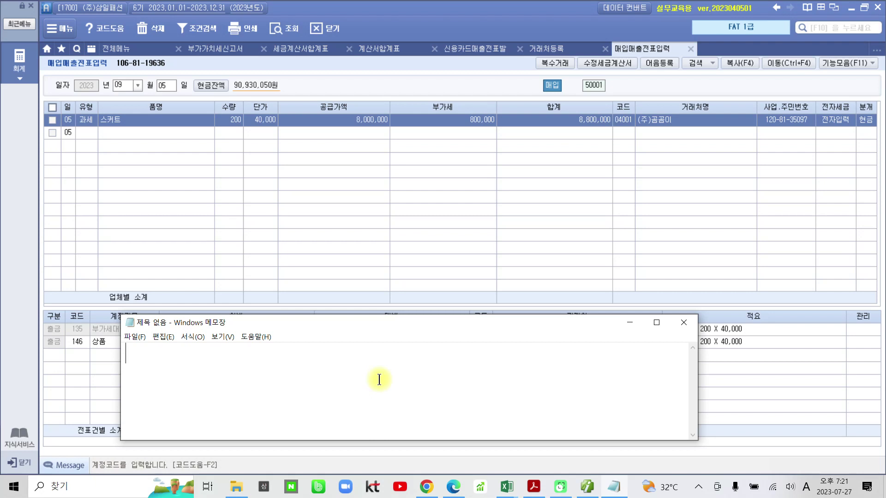
{"action": "type", "text": "ao"}
{"action": "key", "text": "BackSpace"}
{"action": "key", "text": "BackSpace"}
{"action": "key", "text": "Hangul"}
{"action": "type", "text": "상ㅍ"}
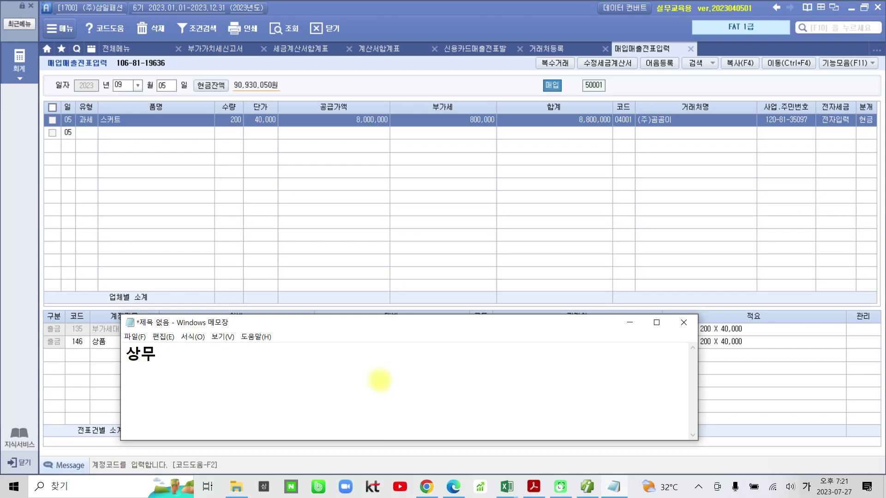
{"action": "type", "text": "ㅜㅁ매입"}
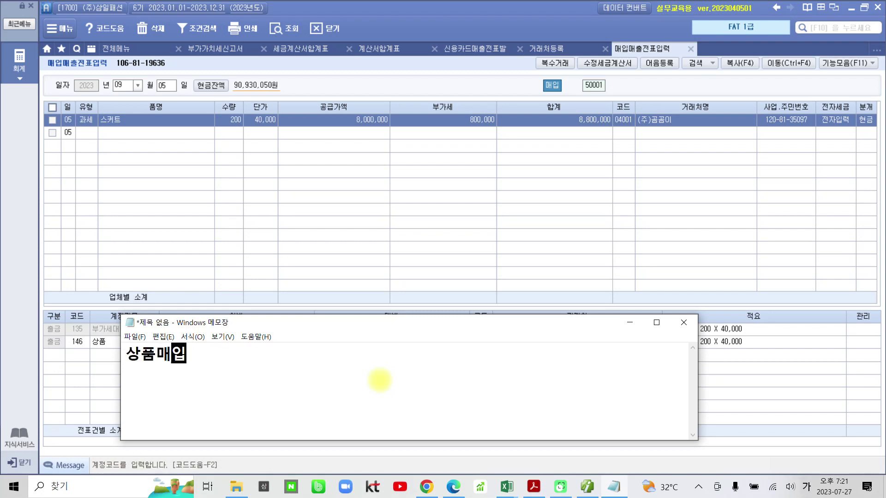
{"action": "type", "text": "-->"}
Note the debit 차)부가세대급금 800,000 with (자산증가) on the line beneath
{"action": "key", "text": "Return"}
{"action": "type", "text": "ㅊ,"}
{"action": "key", "text": "BackSpace"}
{"action": "key", "text": "BackSpace"}
{"action": "type", "text": "차)ㅂ"}
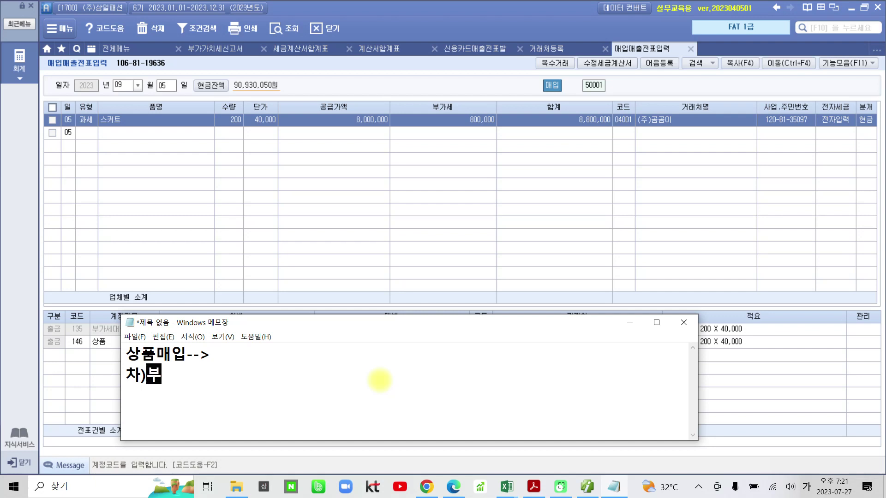
{"action": "type", "text": "부가"}
{"action": "key", "text": "BackSpace"}
{"action": "key", "text": "BackSpace"}
{"action": "key", "text": "BackSpace"}
{"action": "type", "text": ")부가세대급금"}
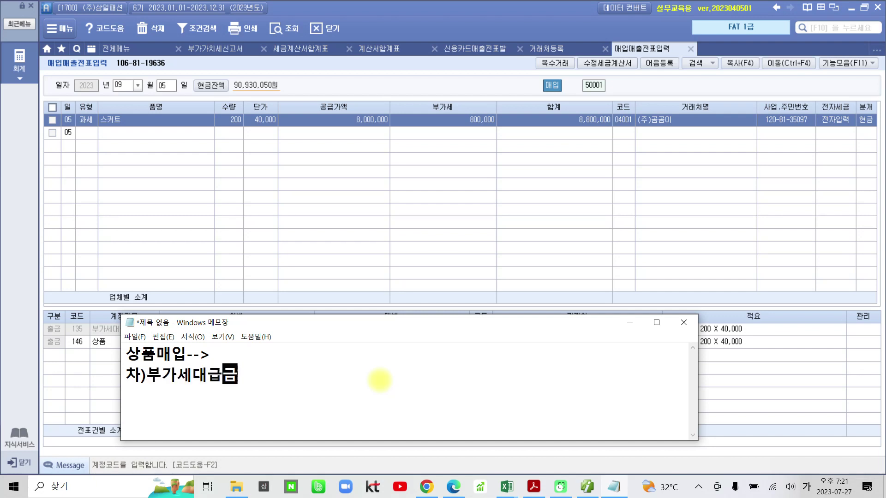
{"action": "type", "text": "   8"}
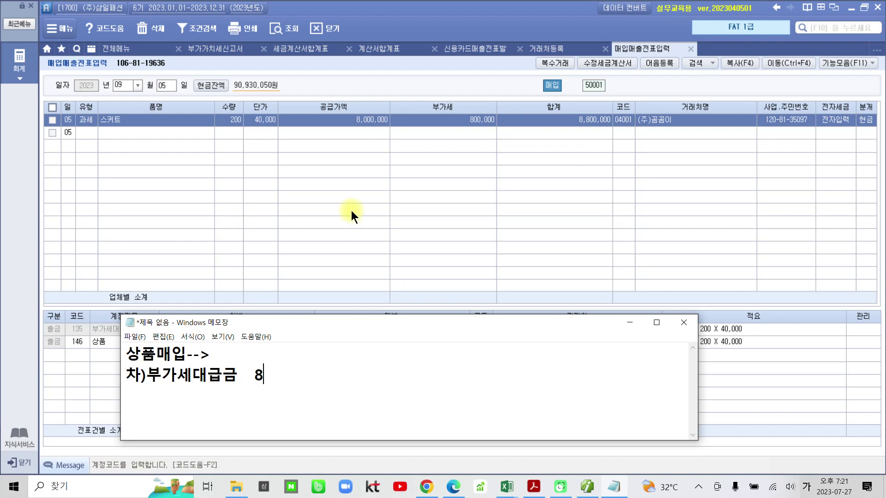
{"action": "type", "text": "00,000"}
{"action": "key", "text": "Return"}
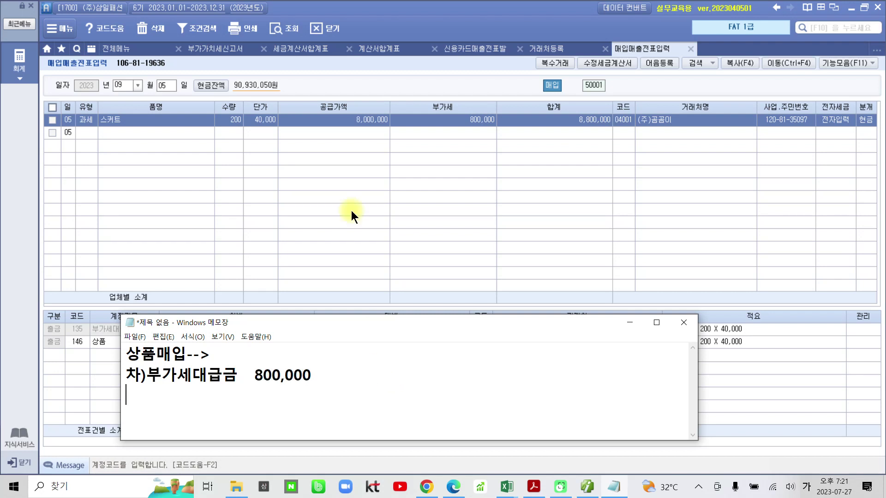
{"action": "type", "text": "("}
{"action": "type", "text": "자"}
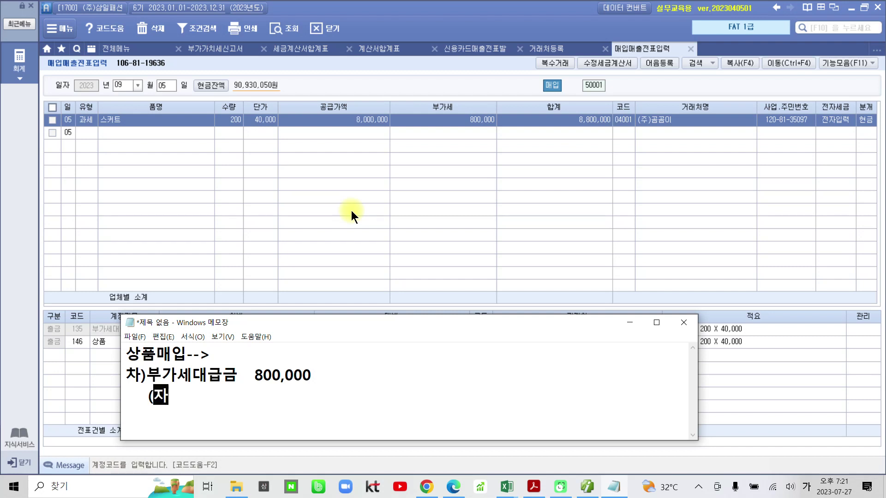
{"action": "type", "text": "산증가)"}
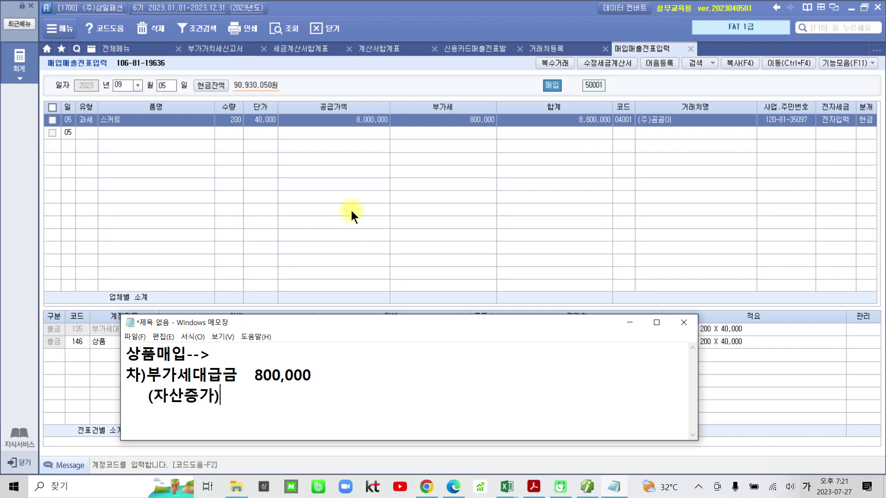
{"action": "key", "text": "Return"}
Add the debit 상품 8,000,000 with (자산증가) beneath it
{"action": "type", "text": "상품               8"}
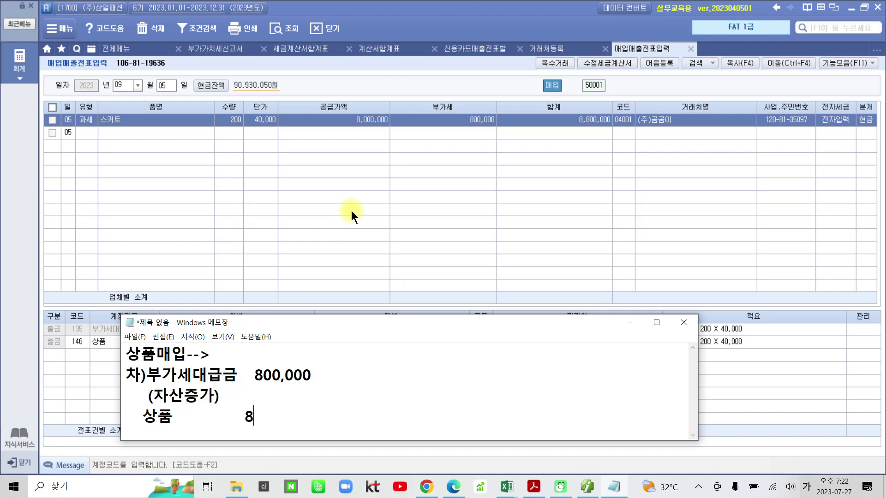
{"action": "type", "text": ",000,000"}
{"action": "key", "text": "Return"}
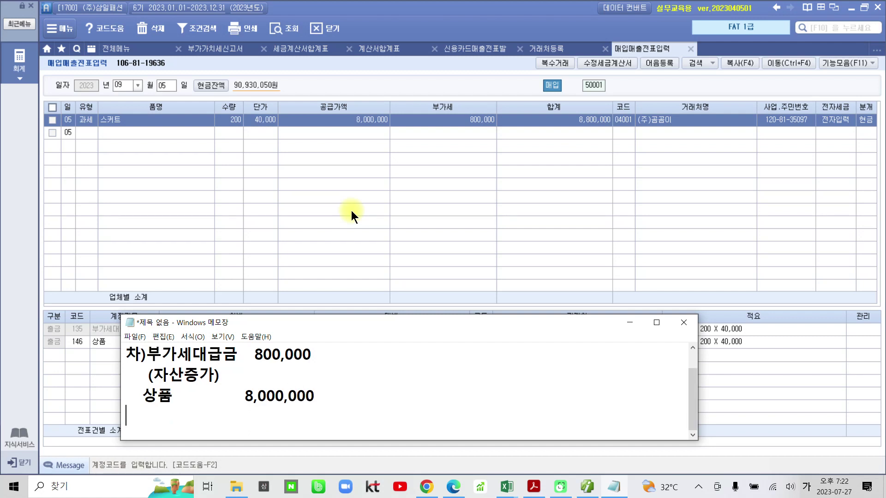
{"action": "type", "text": "(자"}
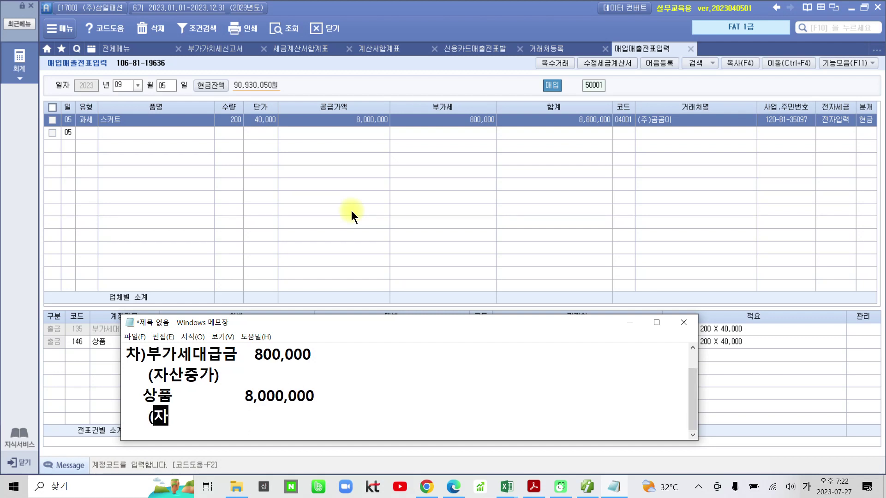
{"action": "type", "text": "사ㄴ증가)"}
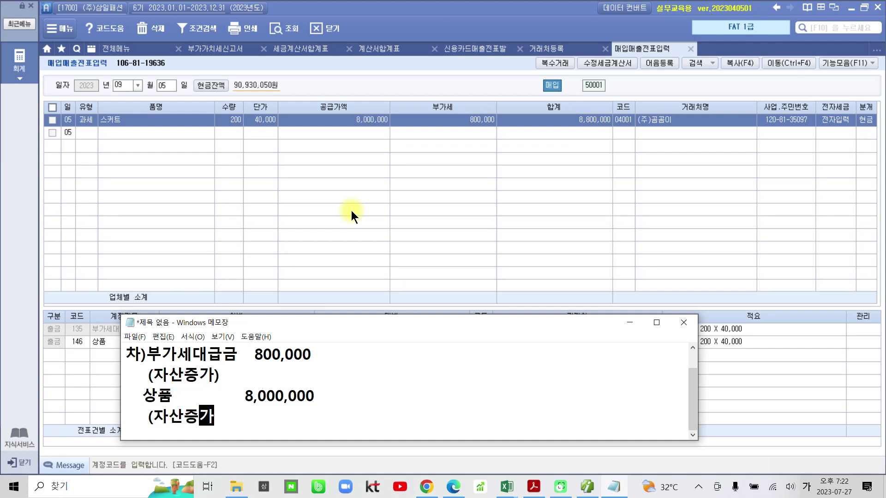
Write the credit 대)현금 8,800,000 beside the 부가세대급금 800,000 line
{"action": "left_click_drag", "start_coordinate": [402, 315], "coordinate": [404, 291]}
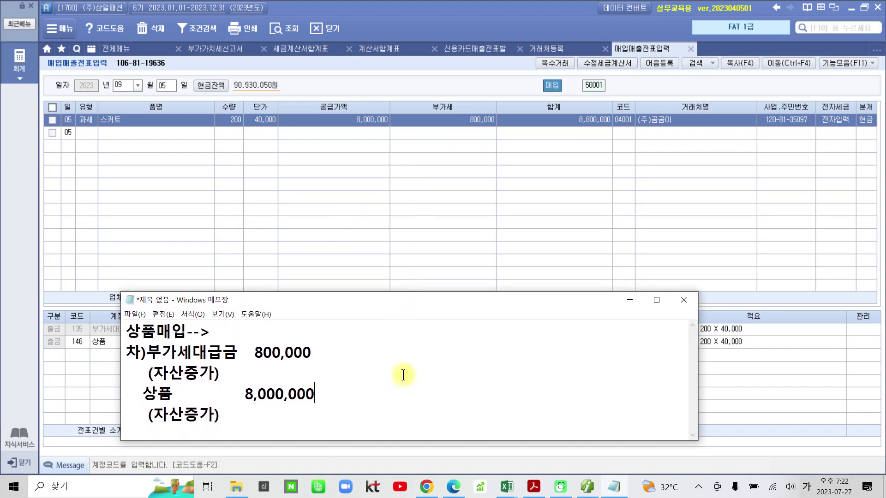
{"action": "left_click", "coordinate": [400, 354]}
{"action": "type", "text": "대)현"}
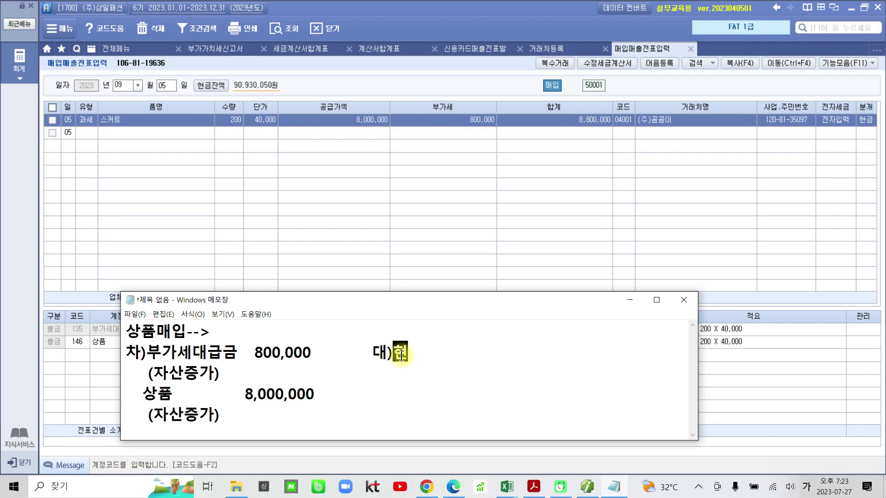
{"action": "type", "text": "금     8,00"}
{"action": "key", "text": "BackSpace"}
{"action": "key", "text": "BackSpace"}
{"action": "type", "text": "800,0"}
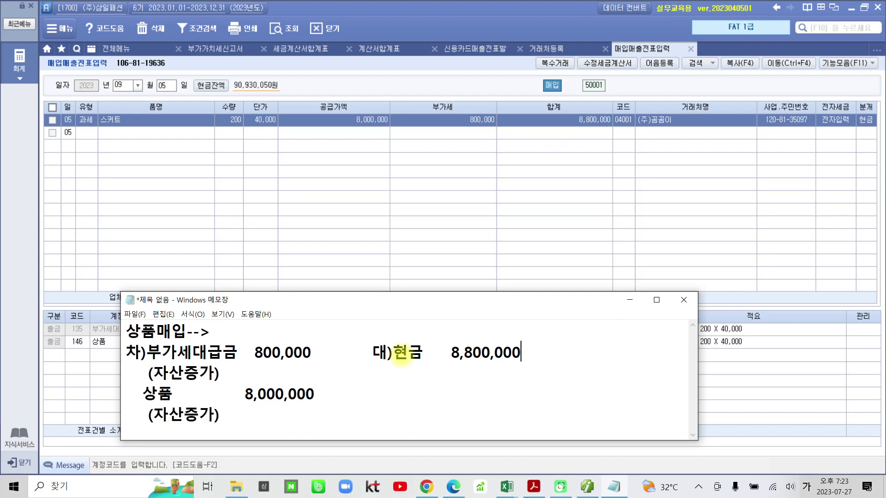
{"action": "left_click_drag", "start_coordinate": [391, 368], "coordinate": [546, 376]}
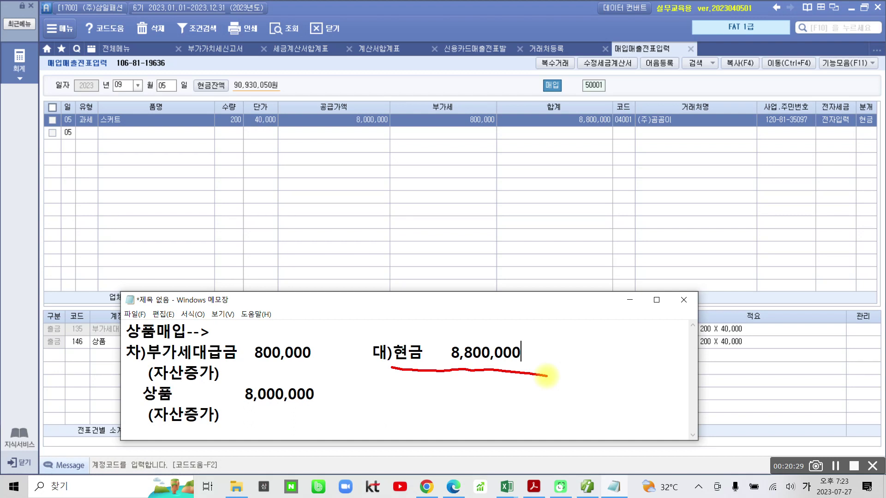
{"action": "mouse_move", "coordinate": [138, 343]}
{"action": "left_mouse_down"}
{"action": "mouse_move", "coordinate": [183, 440]}
{"action": "mouse_move", "coordinate": [344, 365]}
{"action": "mouse_move", "coordinate": [182, 337]}
{"action": "mouse_move", "coordinate": [140, 341]}
{"action": "left_mouse_up"}
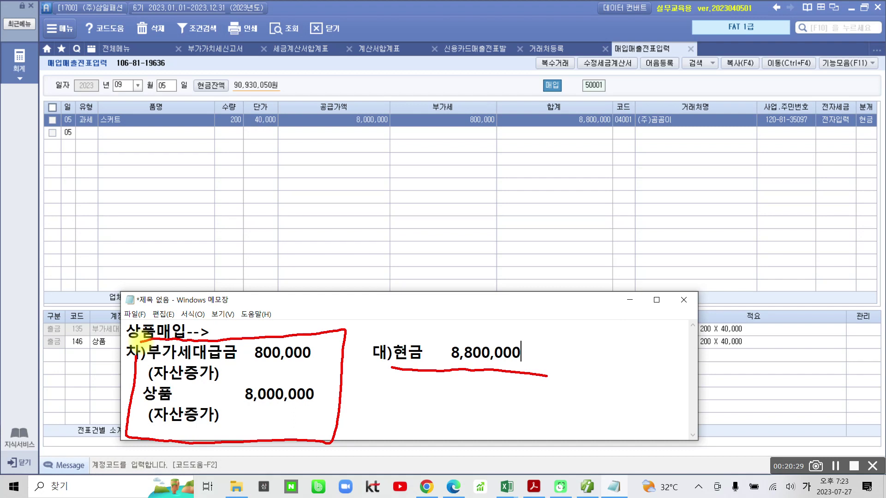
{"action": "mouse_move", "coordinate": [864, 151]}
{"action": "left_mouse_down"}
{"action": "mouse_move", "coordinate": [836, 123]}
{"action": "mouse_move", "coordinate": [883, 130]}
{"action": "mouse_move", "coordinate": [879, 149]}
{"action": "left_mouse_up"}
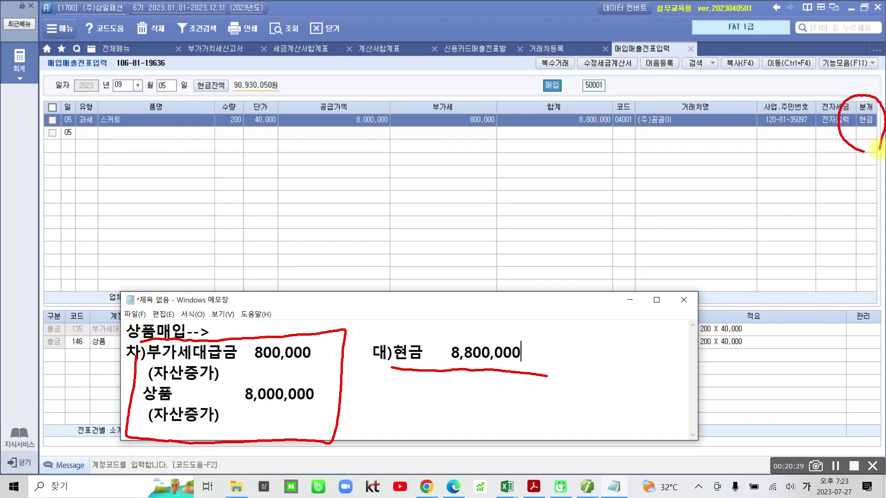
{"action": "mouse_move", "coordinate": [823, 169]}
{"action": "left_mouse_down"}
{"action": "mouse_move", "coordinate": [568, 223]}
{"action": "mouse_move", "coordinate": [416, 307]}
{"action": "mouse_move", "coordinate": [401, 303]}
{"action": "left_mouse_up"}
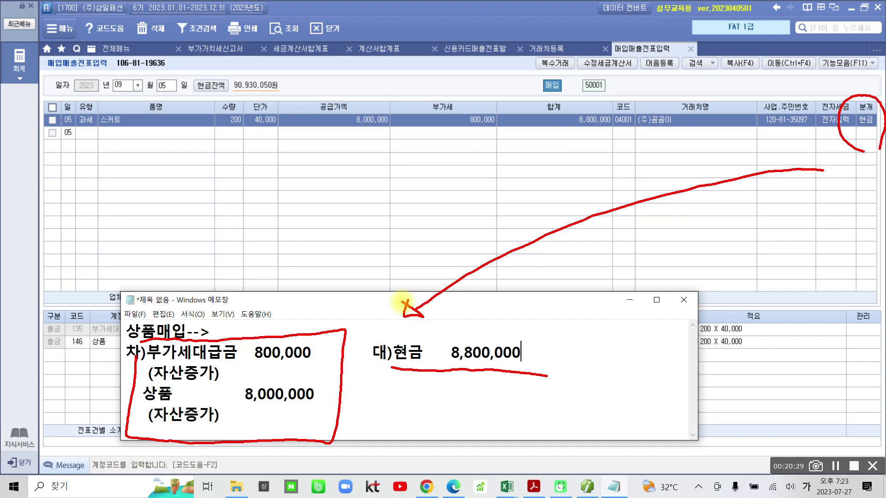
{"action": "mouse_move", "coordinate": [382, 173]}
{"action": "left_mouse_down"}
{"action": "mouse_move", "coordinate": [406, 188]}
{"action": "mouse_move", "coordinate": [390, 231]}
{"action": "left_mouse_up"}
{"action": "left_click_drag", "start_coordinate": [411, 210], "coordinate": [425, 226]}
{"action": "mouse_move", "coordinate": [434, 164]}
{"action": "left_mouse_down"}
{"action": "mouse_move", "coordinate": [434, 249]}
{"action": "mouse_move", "coordinate": [450, 220]}
{"action": "left_mouse_up"}
{"action": "mouse_move", "coordinate": [455, 180]}
{"action": "left_mouse_down"}
{"action": "mouse_move", "coordinate": [510, 170]}
{"action": "mouse_move", "coordinate": [510, 205]}
{"action": "mouse_move", "coordinate": [571, 172]}
{"action": "mouse_move", "coordinate": [580, 182]}
{"action": "mouse_move", "coordinate": [577, 210]}
{"action": "mouse_move", "coordinate": [418, 142]}
{"action": "mouse_move", "coordinate": [589, 248]}
{"action": "left_mouse_up"}
{"action": "mouse_move", "coordinate": [147, 341]}
{"action": "left_mouse_down"}
{"action": "mouse_move", "coordinate": [184, 434]}
{"action": "mouse_move", "coordinate": [518, 326]}
{"action": "mouse_move", "coordinate": [196, 335]}
{"action": "left_mouse_up"}
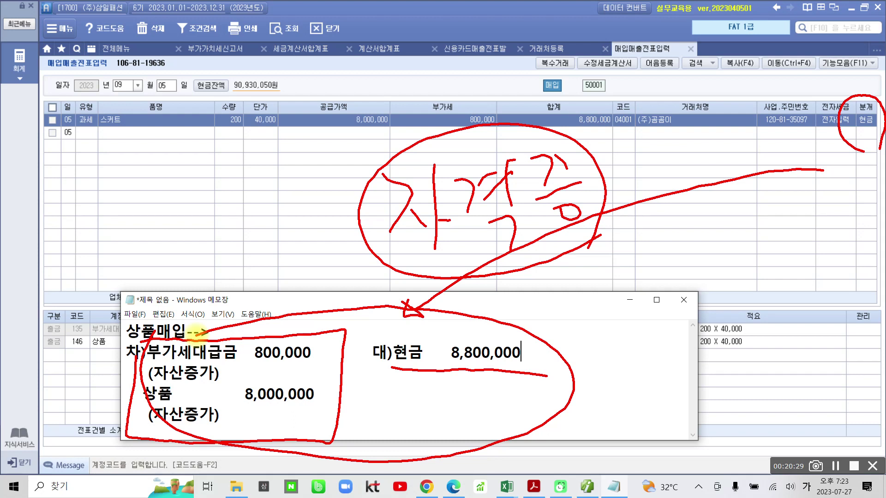
{"action": "key", "text": "Escape"}
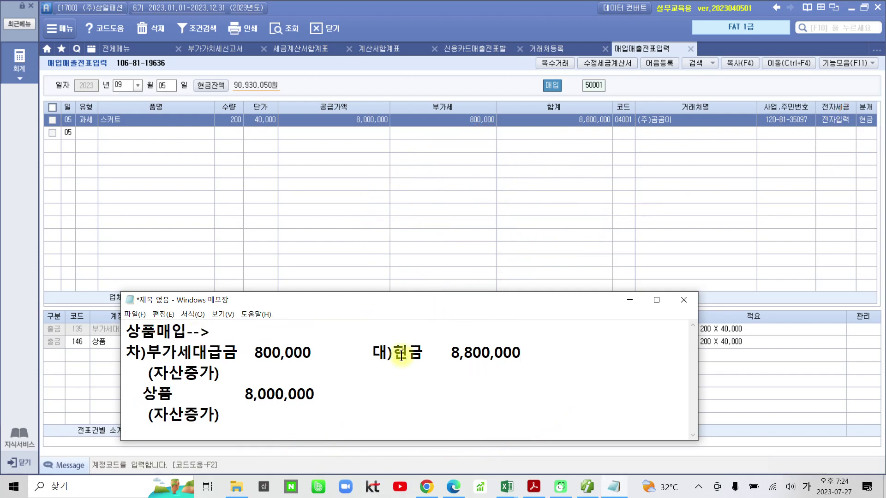
Minimize Notepad and select the 상품 8,000,000 debit line of the 9/05 voucher
{"action": "left_click", "coordinate": [631, 301]}
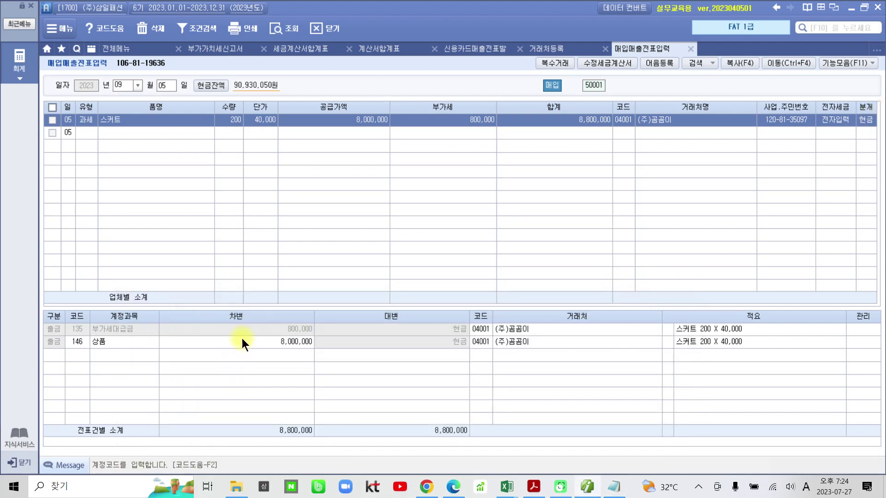
{"action": "left_click", "coordinate": [271, 342]}
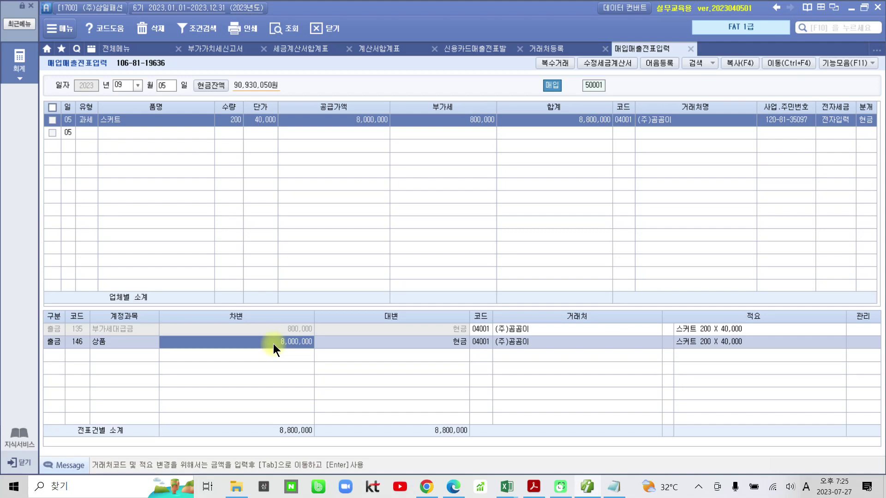
Highlight '3월 20일에' and the supplier '데일리룩' in yellow on the 수행 2 invoice
{"action": "left_click", "coordinate": [534, 486]}
{"action": "scroll", "coordinate": [464, 367], "scroll_direction": "down", "scroll_amount": 5}
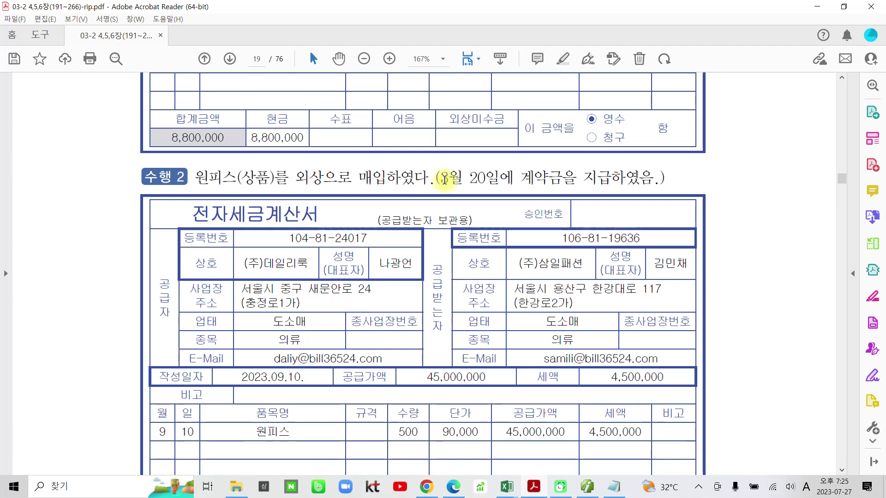
{"action": "left_click_drag", "start_coordinate": [441, 178], "coordinate": [512, 177]}
{"action": "left_click", "coordinate": [512, 131]}
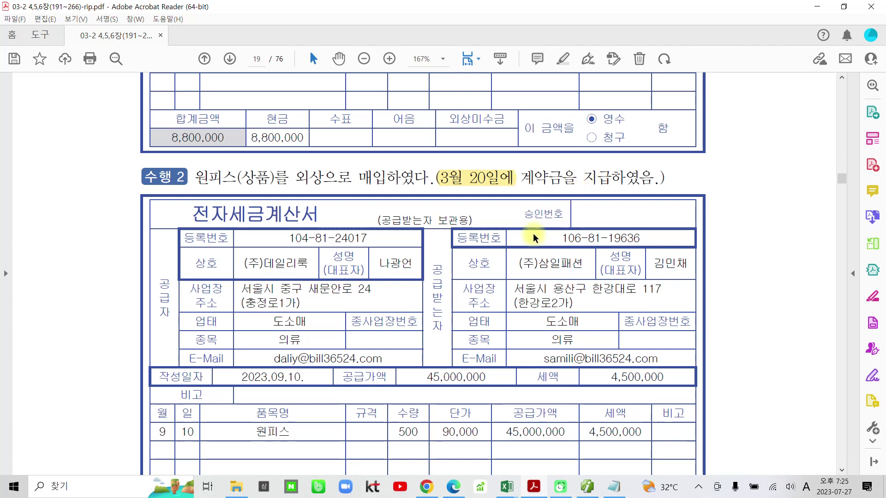
{"action": "scroll", "coordinate": [523, 228], "scroll_direction": "down", "scroll_amount": 1}
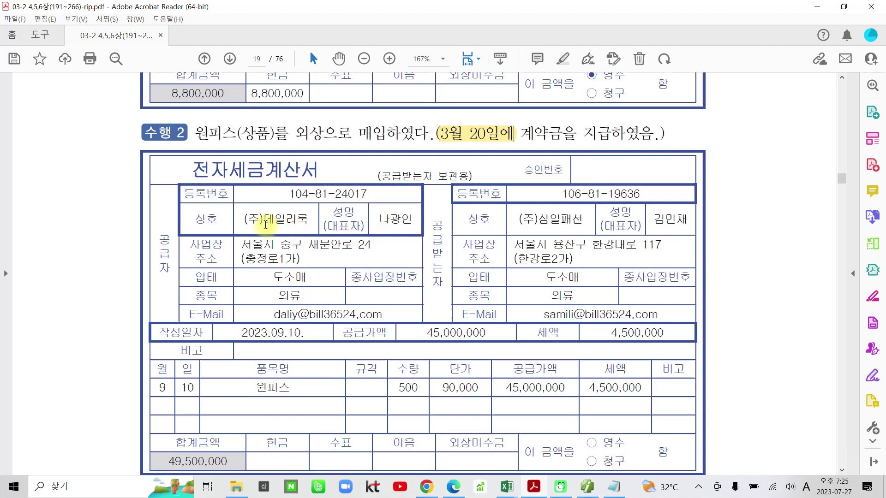
{"action": "left_click_drag", "start_coordinate": [272, 221], "coordinate": [309, 218]}
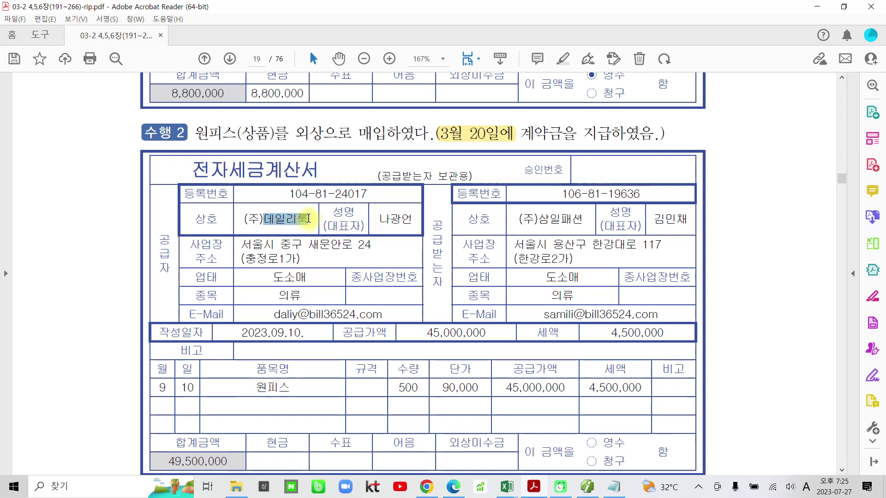
{"action": "left_click", "coordinate": [320, 193]}
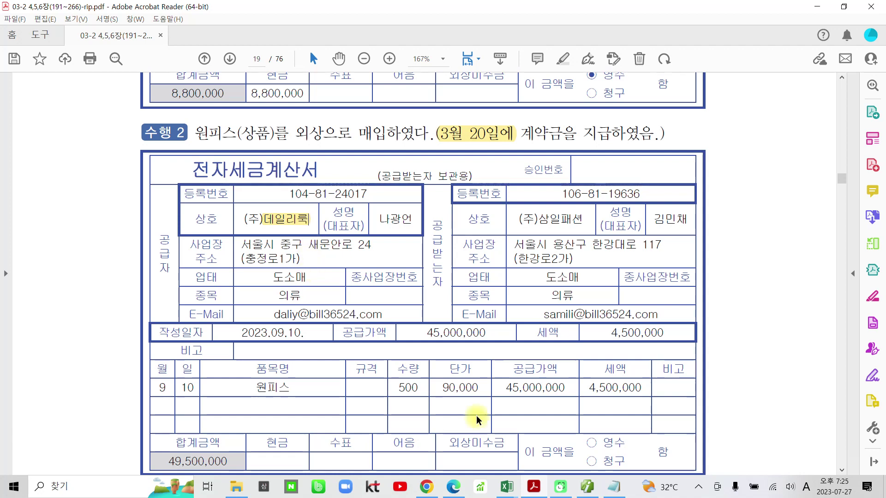
{"action": "left_click", "coordinate": [561, 487]}
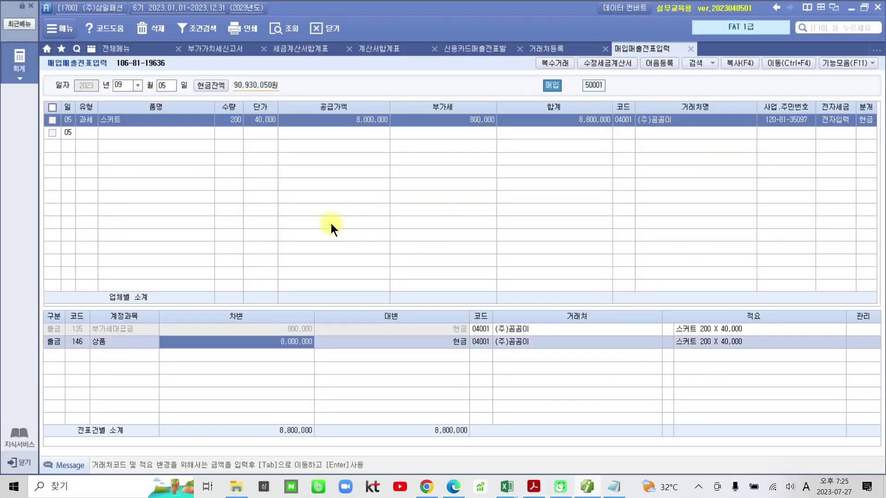
Open 일반전표입력 and load voucher 00001 dated 03/20
{"action": "left_click", "coordinate": [113, 48]}
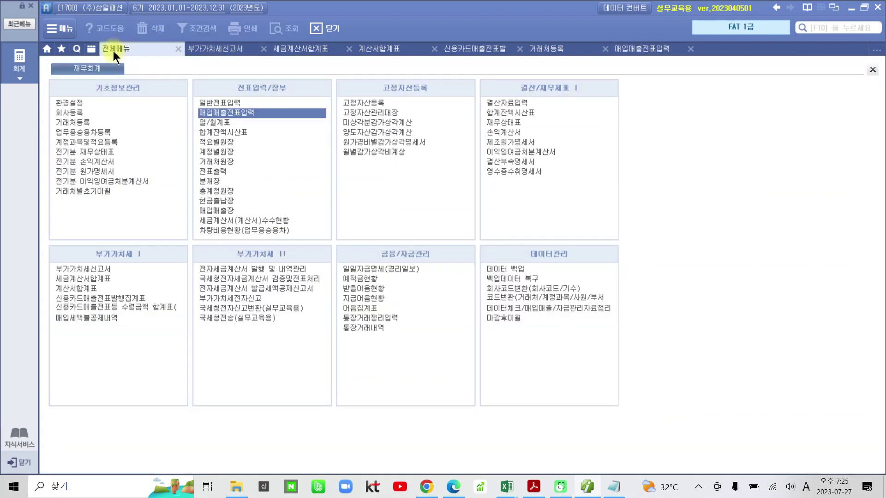
{"action": "left_click", "coordinate": [210, 103]}
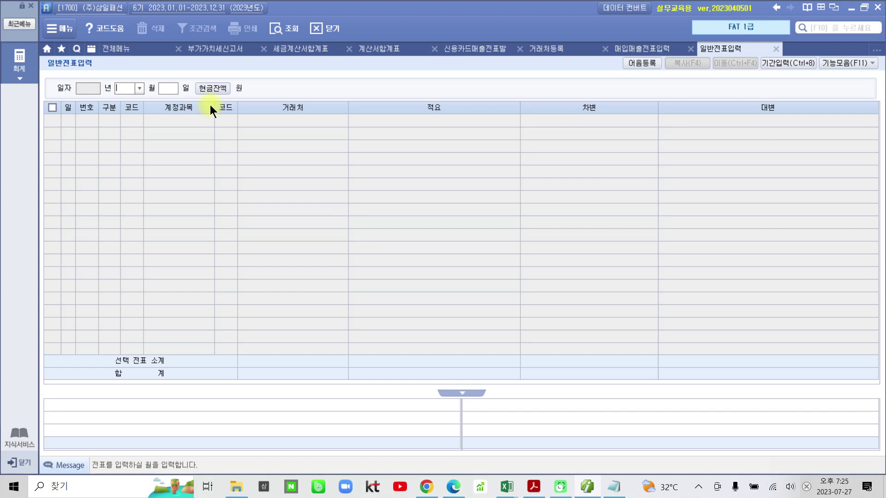
{"action": "type", "text": "3"}
{"action": "key", "text": "Return"}
{"action": "type", "text": "20"}
{"action": "key", "text": "Return"}
{"action": "left_click", "coordinate": [180, 122]}
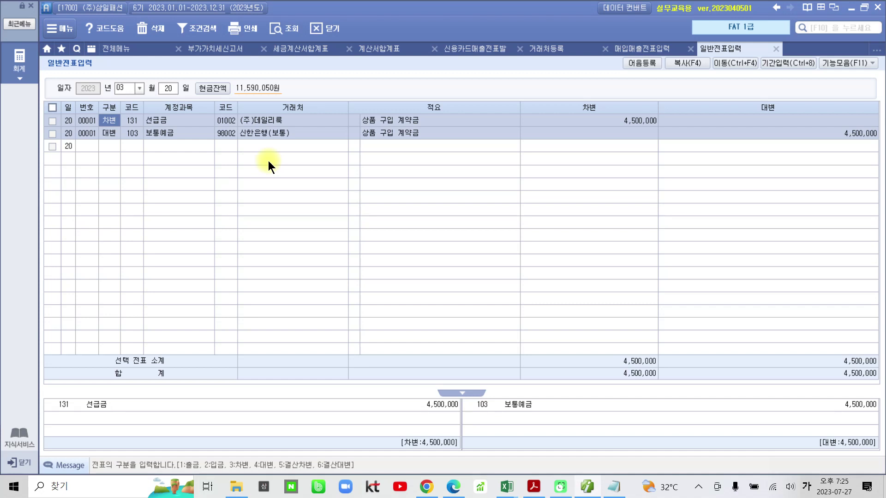
Check the 선급금 4,500,000 debit to (주)데일리룩 paid from 보통예금
{"action": "left_click", "coordinate": [569, 120]}
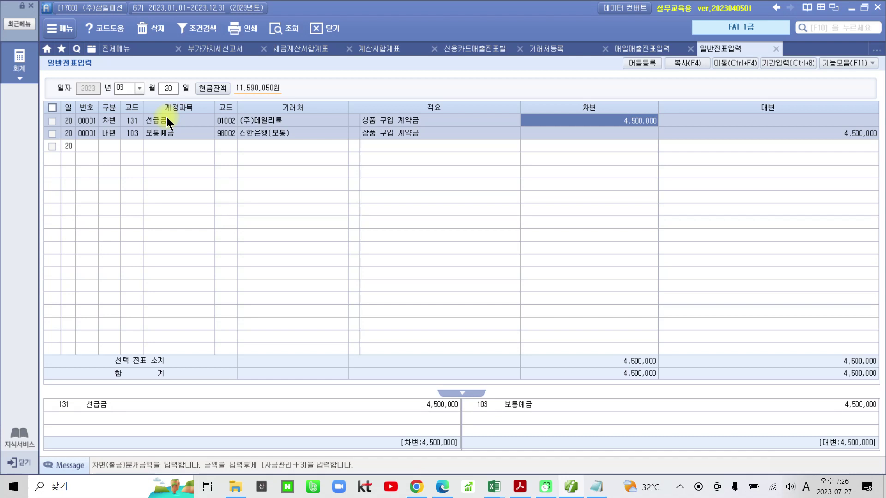
{"action": "left_click", "coordinate": [165, 111]}
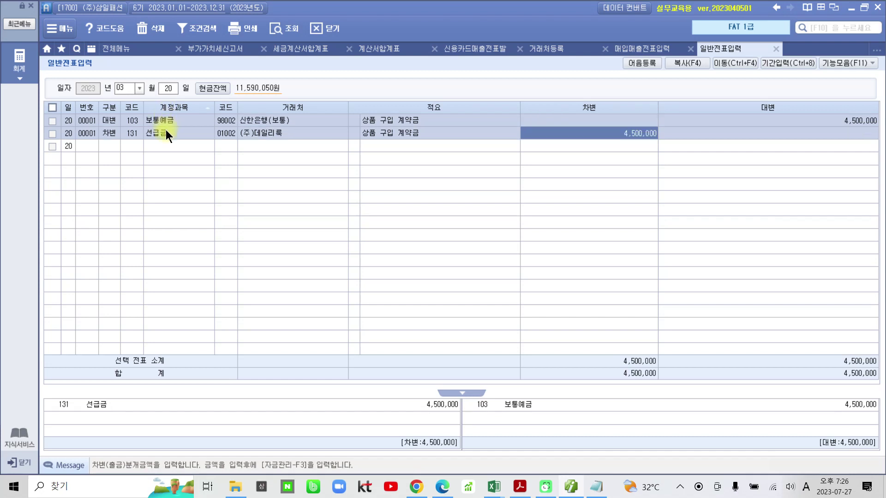
{"action": "left_click", "coordinate": [168, 105]}
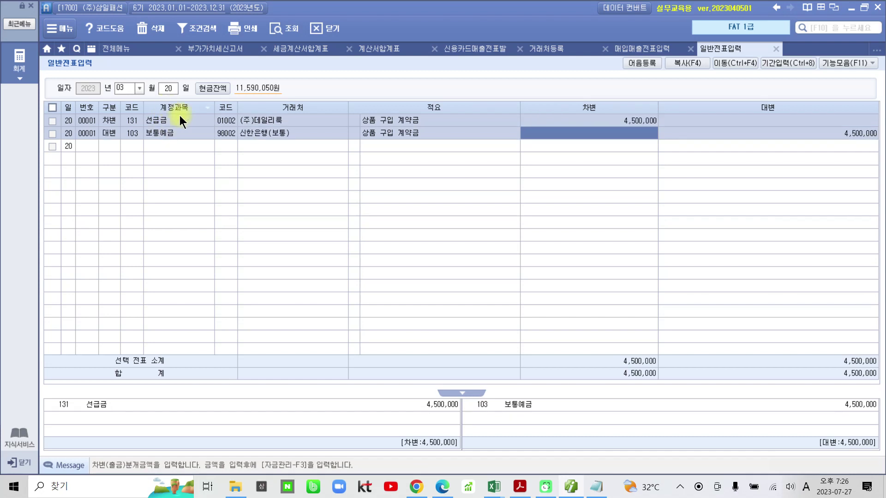
{"action": "left_click", "coordinate": [112, 122]}
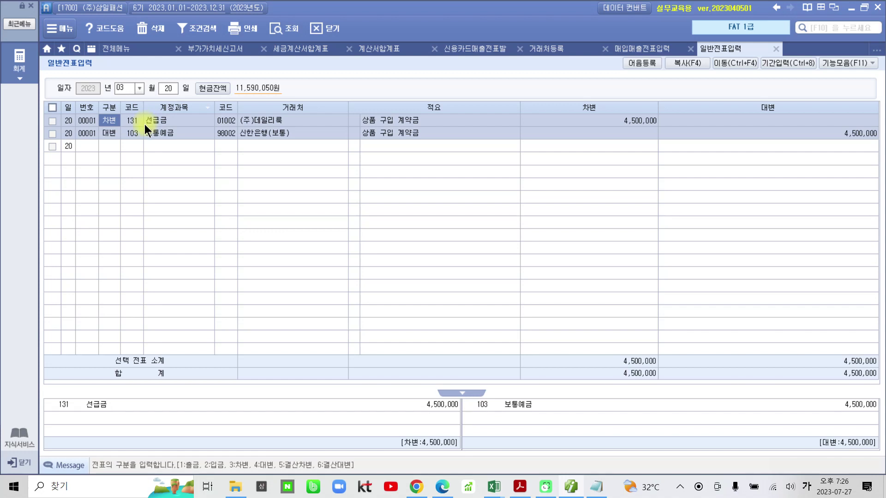
{"action": "left_click", "coordinate": [634, 123]}
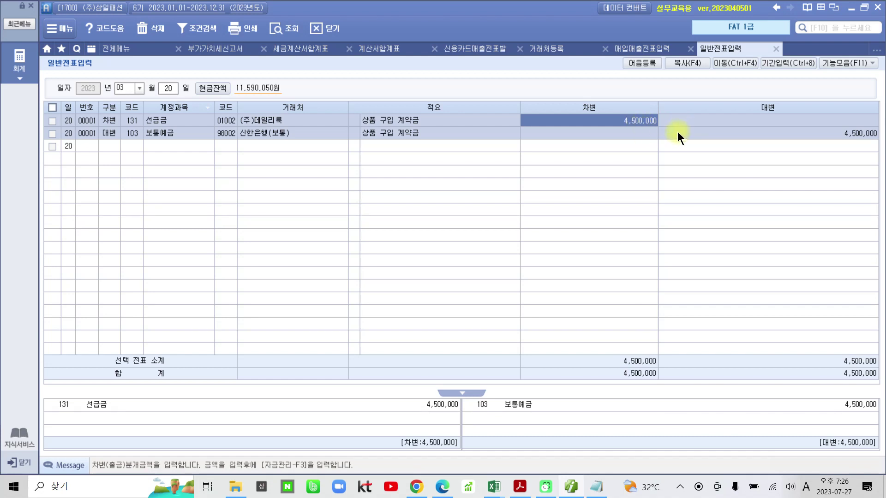
{"action": "left_click", "coordinate": [635, 49]}
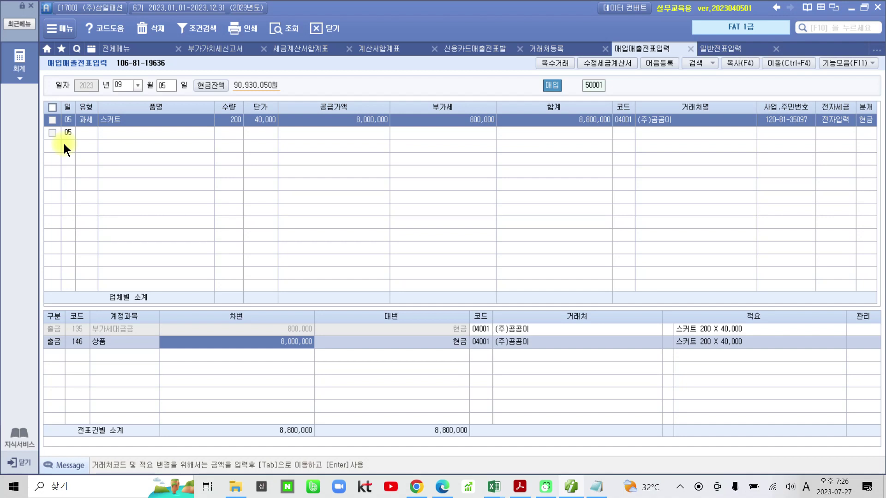
Start a 09/10 voucher of type 11 과세
{"action": "left_click", "coordinate": [160, 88]}
{"action": "type", "text": "10"}
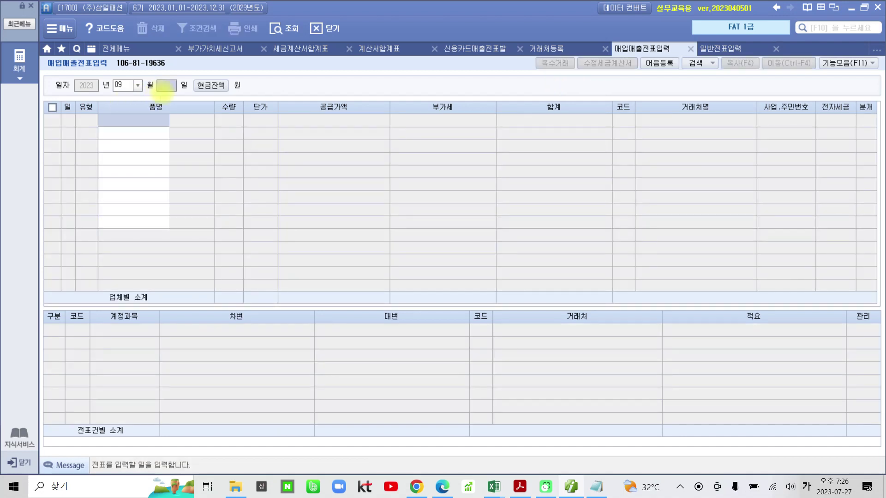
{"action": "key", "text": "Return"}
{"action": "type", "text": "10"}
{"action": "key", "text": "Return"}
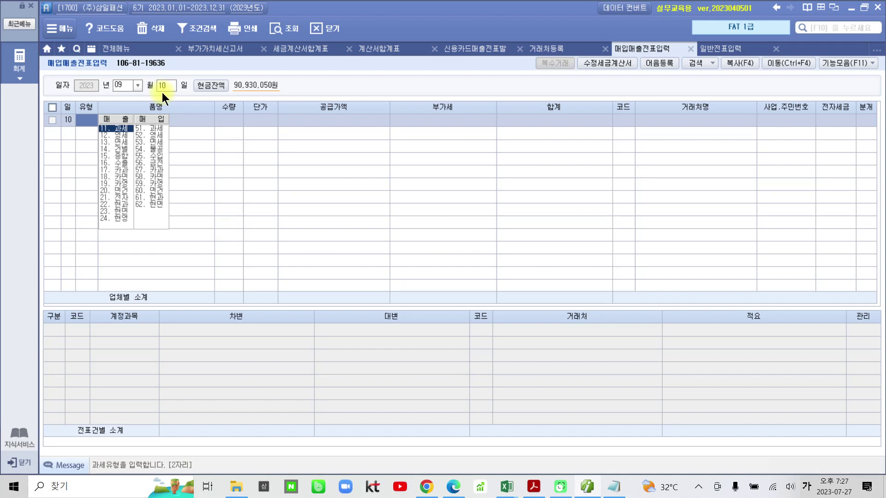
{"action": "type", "text": "11"}
{"action": "key", "text": "Return"}
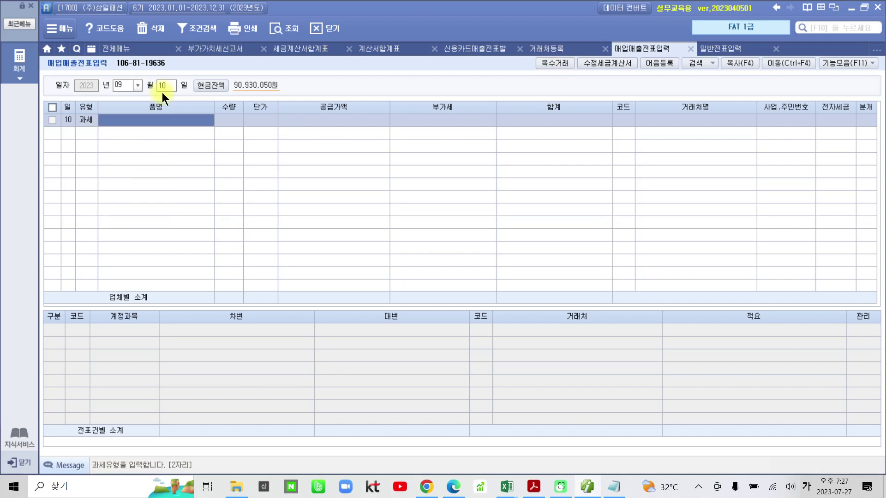
Enter 500 원피스 at 90,000 each, giving 45,000,000 plus 4,500,000 VAT
{"action": "type", "text": "원피스"}
{"action": "key", "text": "Return"}
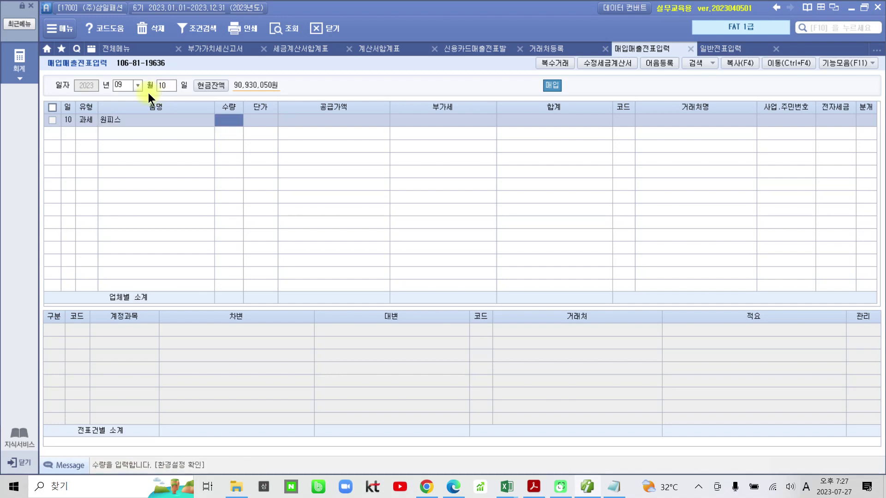
{"action": "type", "text": "500"}
{"action": "key", "text": "Return"}
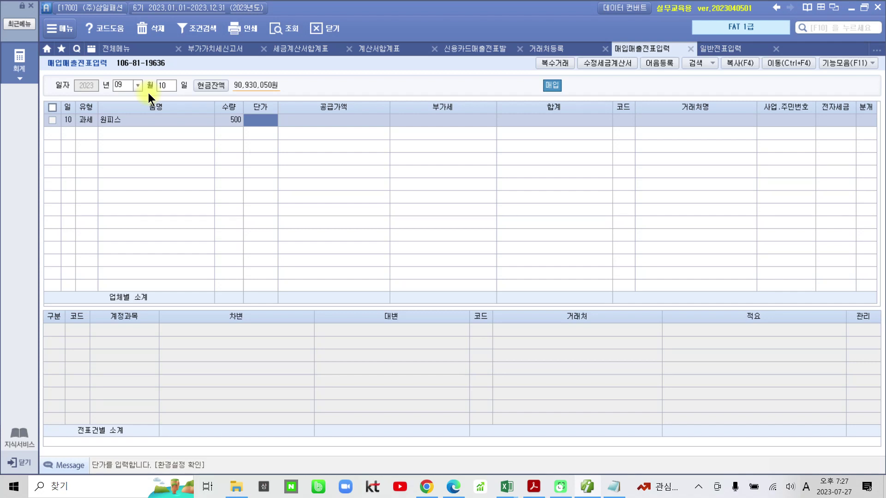
{"action": "type", "text": "90000"}
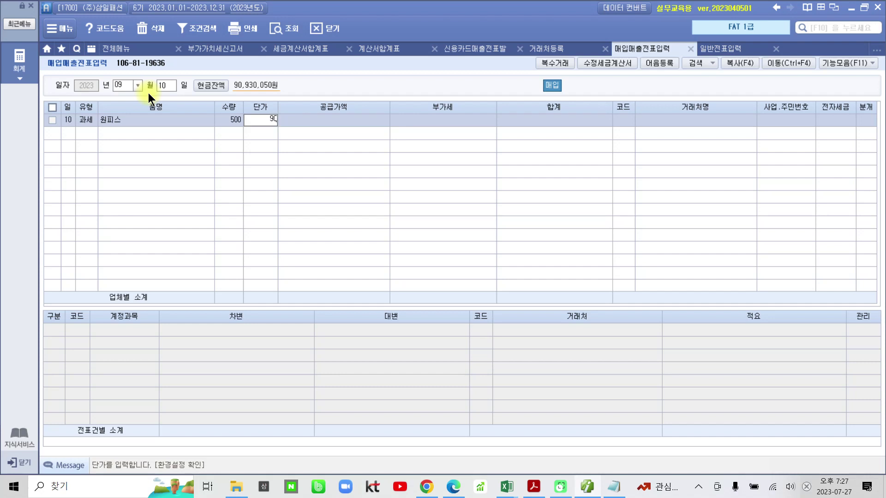
{"action": "key", "text": "Return"}
{"action": "key", "text": "Return"}
{"action": "key", "text": "Return"}
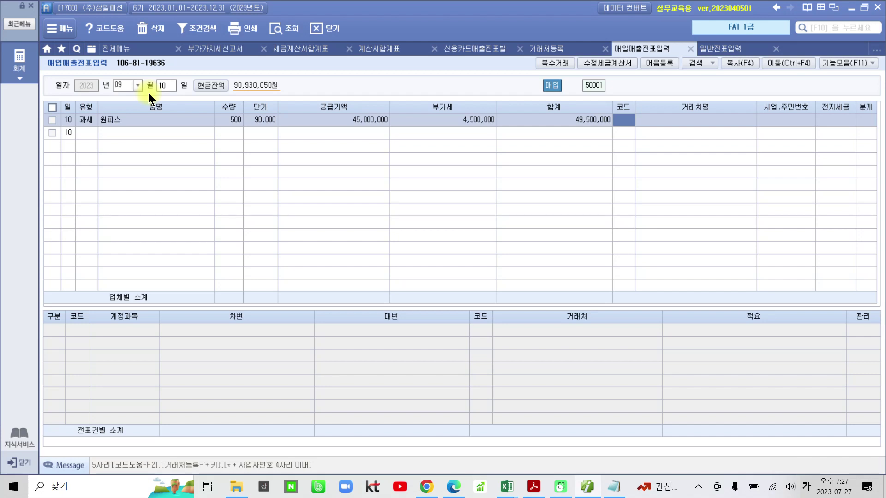
Search the supplier code field for 데일리룩
{"action": "type", "text": "대"}
{"action": "key", "text": "BackSpace"}
{"action": "type", "text": "데"}
{"action": "key", "text": "BackSpace"}
{"action": "key", "text": "BackSpace"}
{"action": "type", "text": "데림"}
{"action": "key", "text": "Return"}
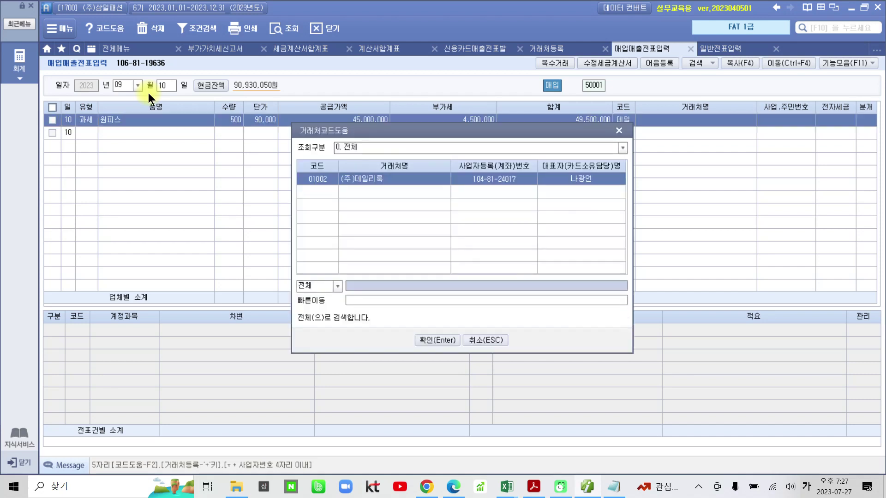
Accept (주)데일리룩 as supplier, set 전자세금 to 1 전자입력 and 분개 to 3 혼합
{"action": "key", "text": "Return"}
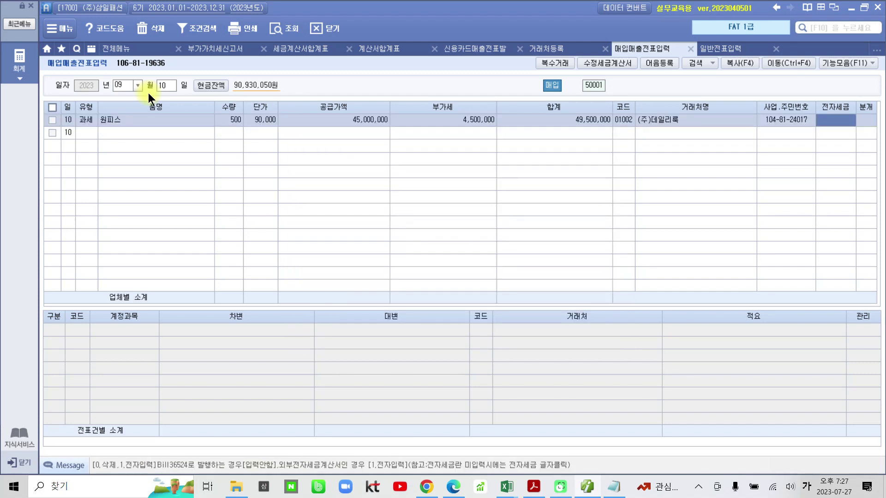
{"action": "key", "text": "1"}
{"action": "key", "text": "Return"}
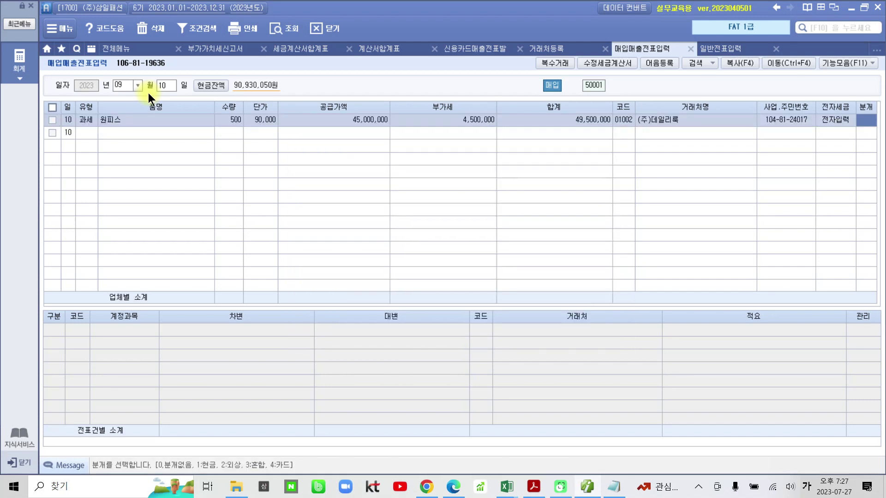
{"action": "key", "text": "3"}
{"action": "key", "text": "Return"}
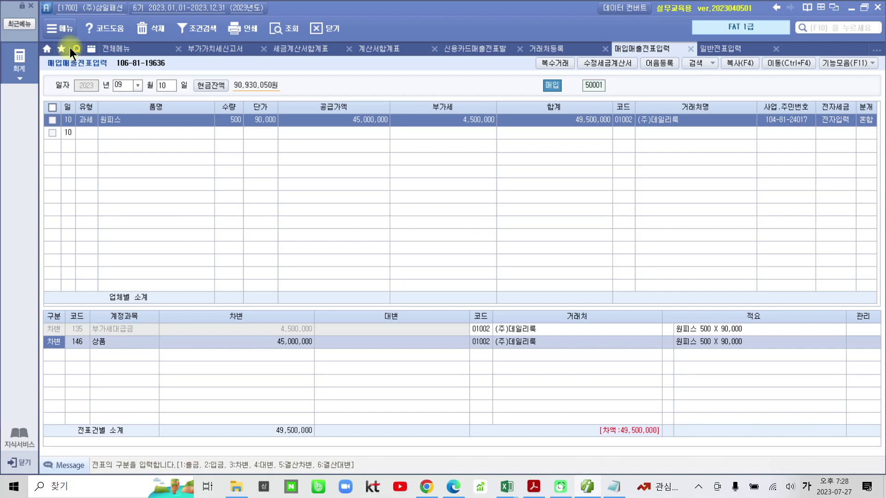
Review the 부가세대급금 4,500,000 and 상품 45,000,000 debit lines
{"action": "left_click", "coordinate": [57, 328]}
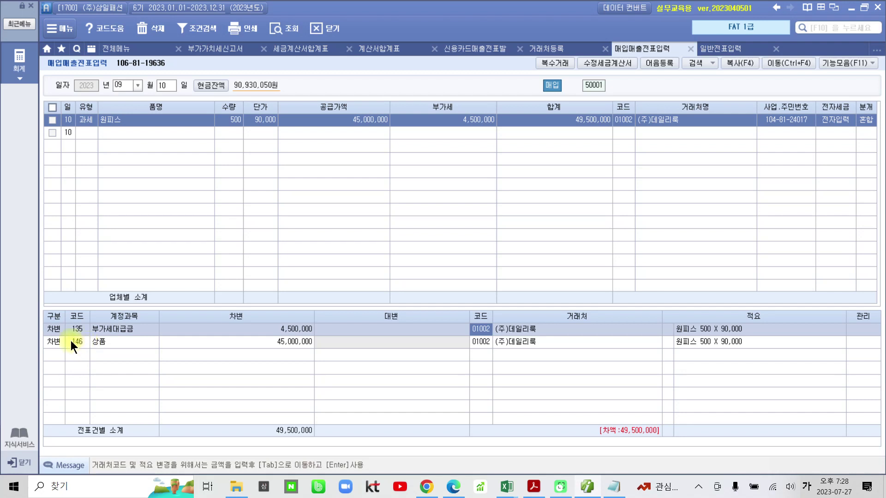
{"action": "left_click", "coordinate": [65, 341]}
{"action": "left_click", "coordinate": [71, 333]}
{"action": "left_click", "coordinate": [78, 342]}
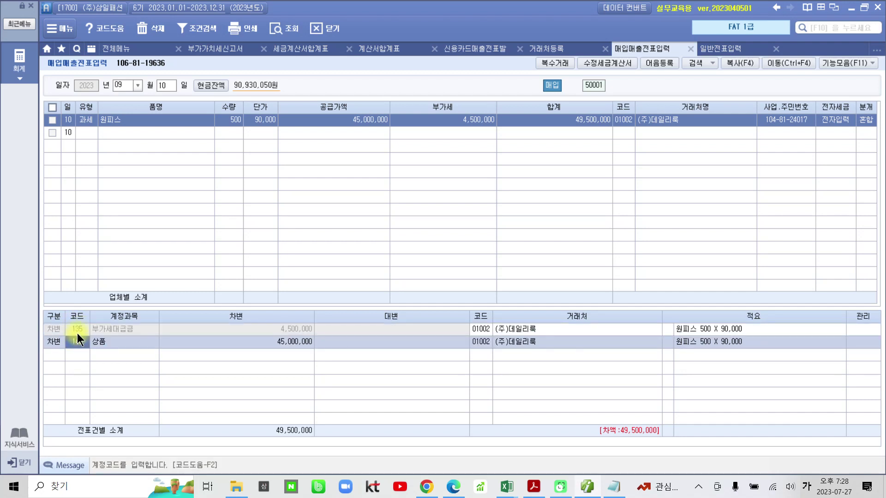
{"action": "left_click", "coordinate": [76, 333]}
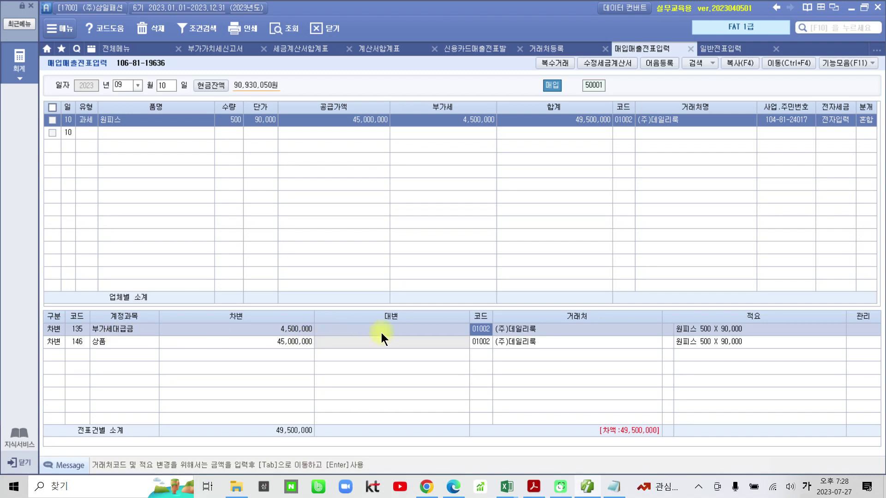
{"action": "left_click", "coordinate": [85, 345]}
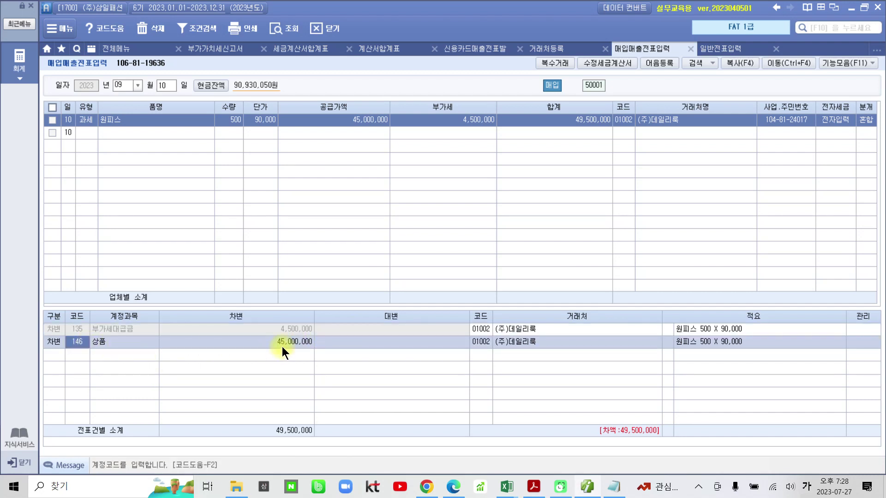
{"action": "left_click", "coordinate": [60, 354]}
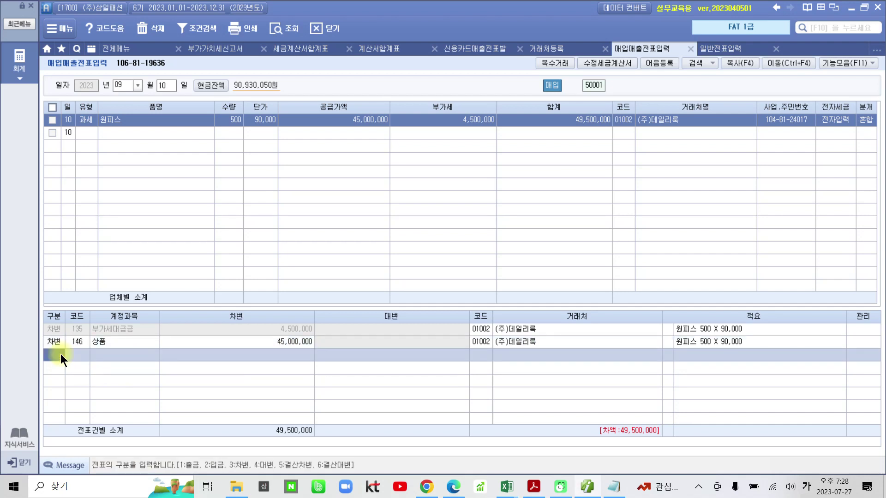
Add a 대변 line crediting 131 선급금 for 4,500,000
{"action": "type", "text": "4"}
{"action": "key", "text": "Return"}
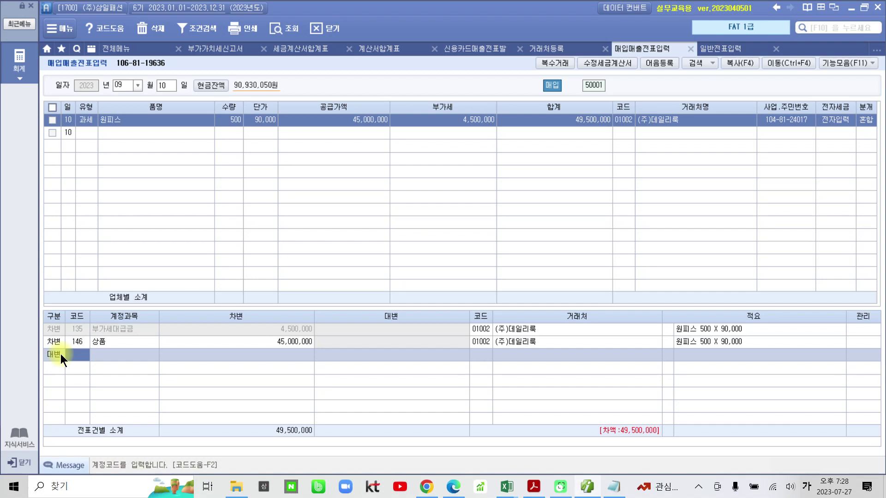
{"action": "type", "text": "선급"}
{"action": "key", "text": "Return"}
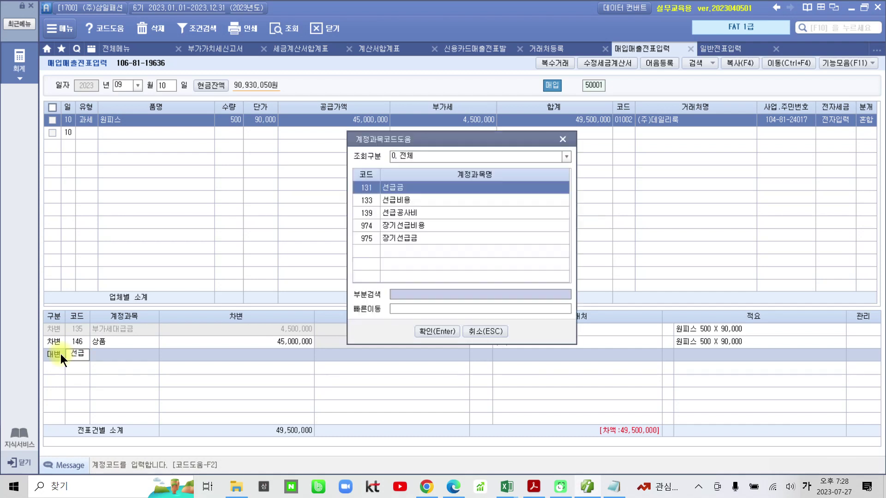
{"action": "key", "text": "Return"}
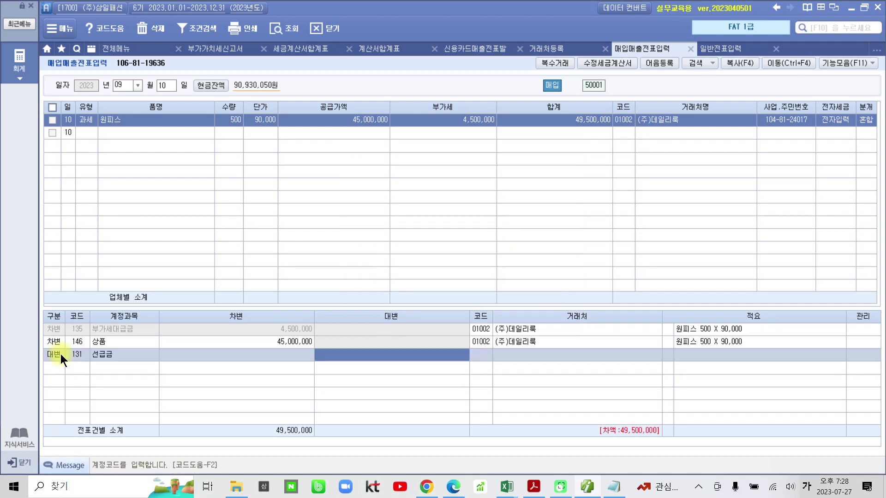
{"action": "type", "text": "4500000"}
{"action": "key", "text": "Return"}
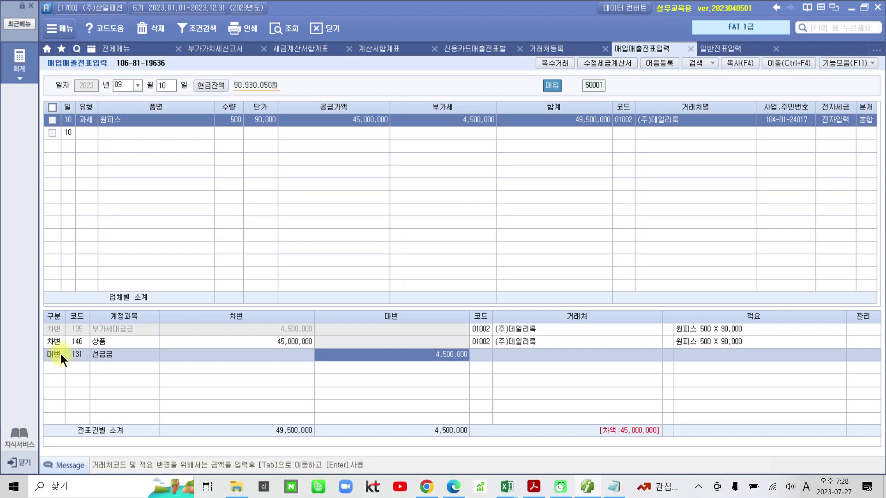
{"action": "key", "text": "Return"}
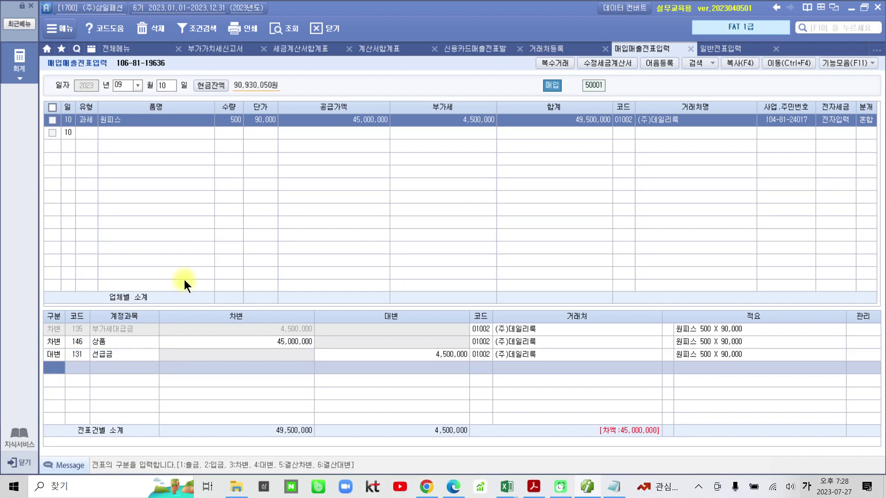
Add a 대변 line crediting 251 외상매입금 for 45,000,000
{"action": "type", "text": "4"}
{"action": "key", "text": "Return"}
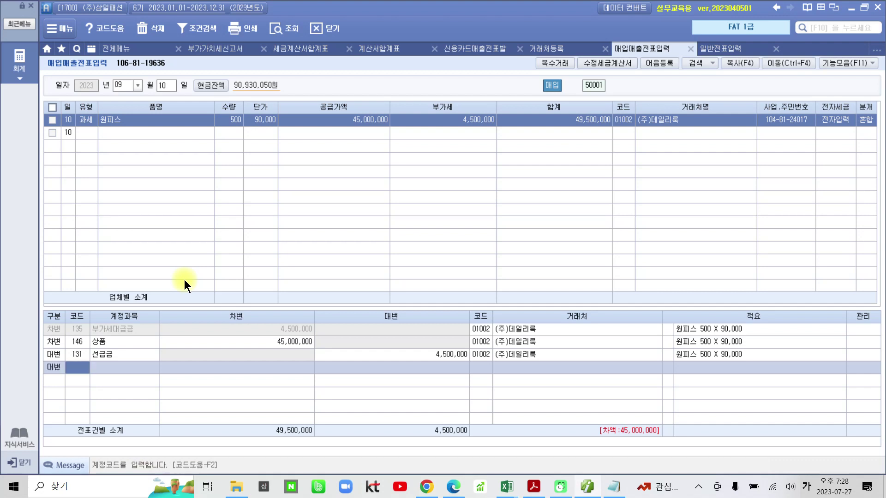
{"action": "type", "text": "외상"}
{"action": "key", "text": "Return"}
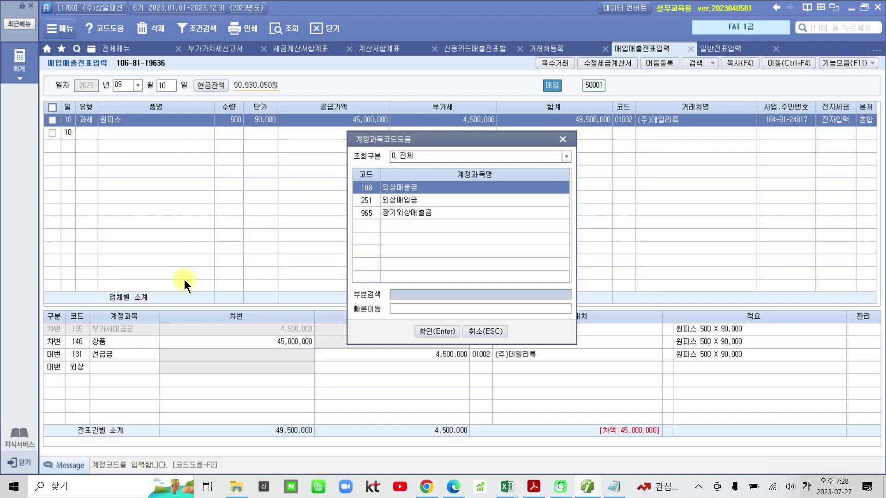
{"action": "key", "text": "Down"}
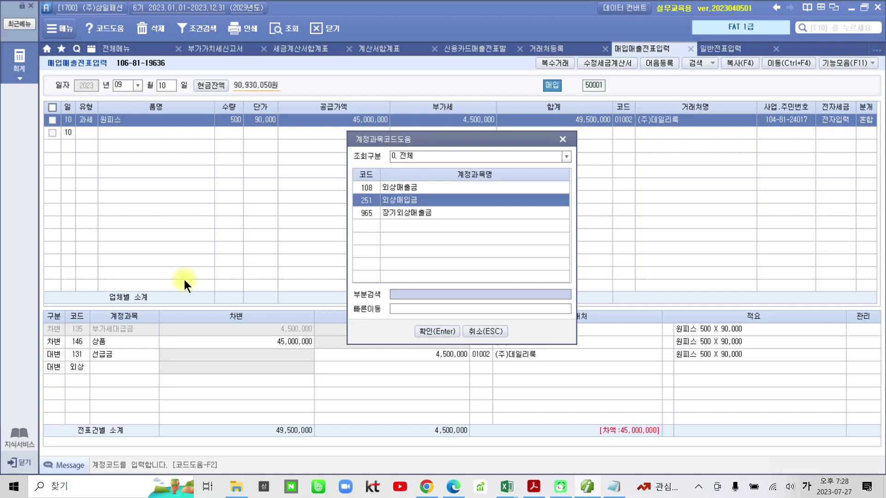
{"action": "key", "text": "Return"}
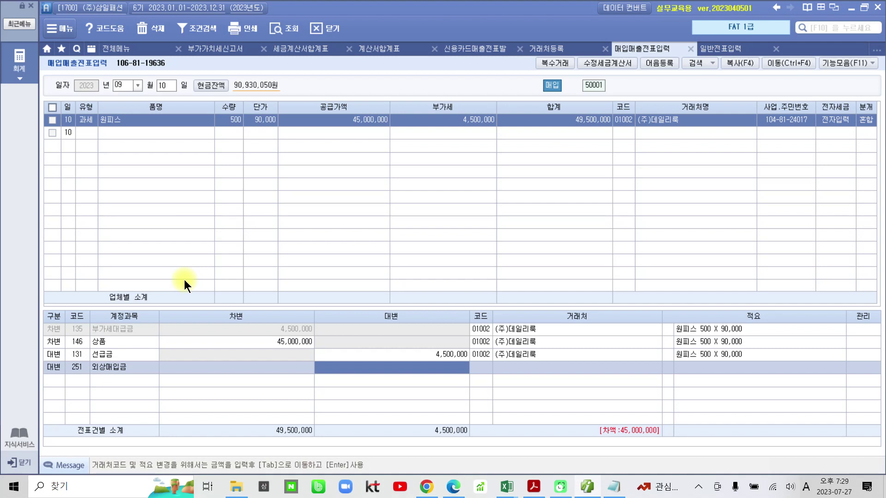
{"action": "mouse_move", "coordinate": [609, 399]}
{"action": "left_mouse_down"}
{"action": "mouse_move", "coordinate": [559, 418]}
{"action": "mouse_move", "coordinate": [676, 411]}
{"action": "mouse_move", "coordinate": [572, 401]}
{"action": "left_mouse_up"}
{"action": "type", "text": "45,000,000"}
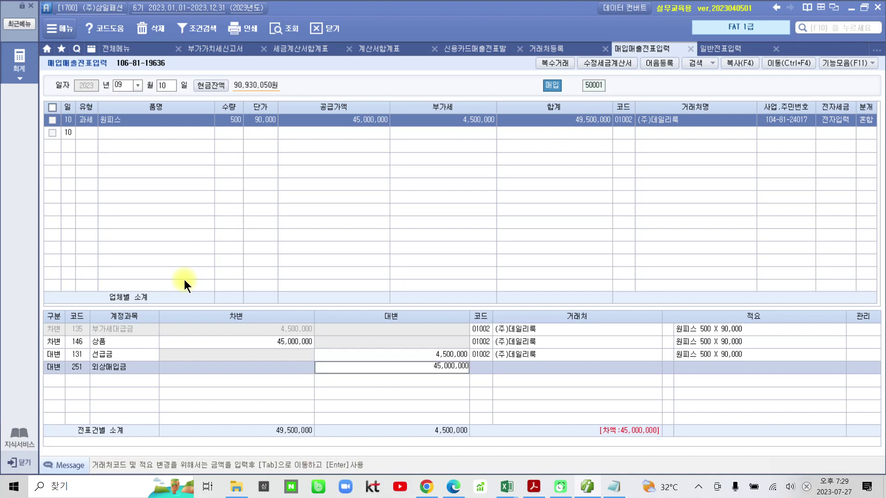
{"action": "key", "text": "Tab"}
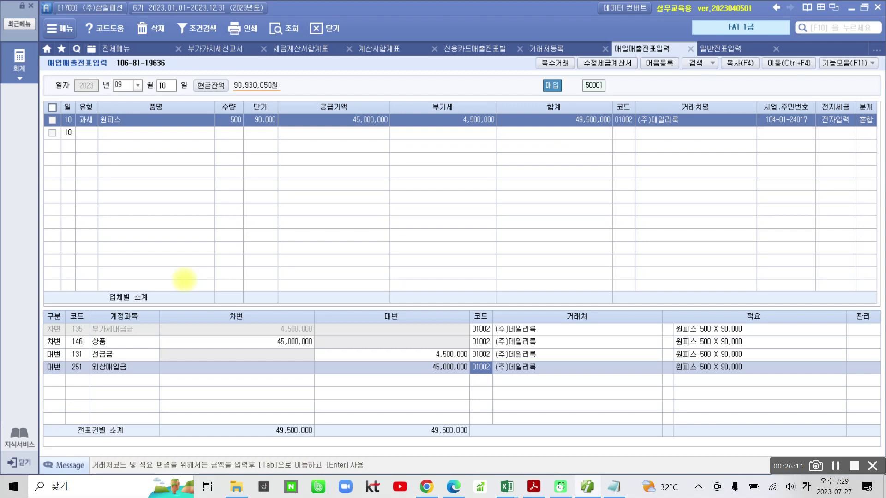
Circle the journal's 거래처 entries, then show 수행 3's 9/15 컴퓨터 invoice in Acrobat
{"action": "mouse_move", "coordinate": [514, 403]}
{"action": "left_mouse_down"}
{"action": "mouse_move", "coordinate": [455, 363]}
{"action": "mouse_move", "coordinate": [542, 388]}
{"action": "mouse_move", "coordinate": [534, 401]}
{"action": "left_mouse_up"}
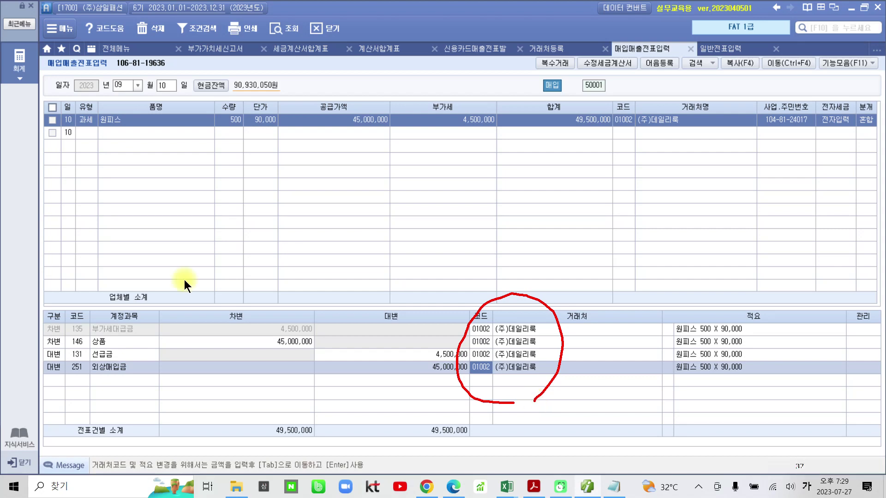
{"action": "left_click", "coordinate": [534, 488]}
{"action": "scroll", "coordinate": [475, 335], "scroll_direction": "down", "scroll_amount": 10}
{"action": "scroll", "coordinate": [467, 332], "scroll_direction": "down", "scroll_amount": 3}
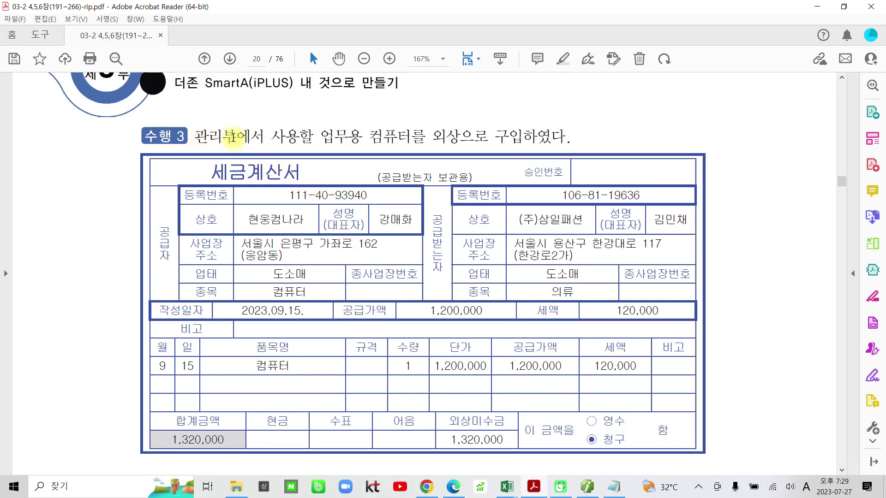
Highlight 업무용 컴퓨터를, the 세금계산서 title and date 09.15 on the 수행 3 invoice, then return to iPLUS
{"action": "left_click_drag", "start_coordinate": [326, 137], "coordinate": [424, 137]}
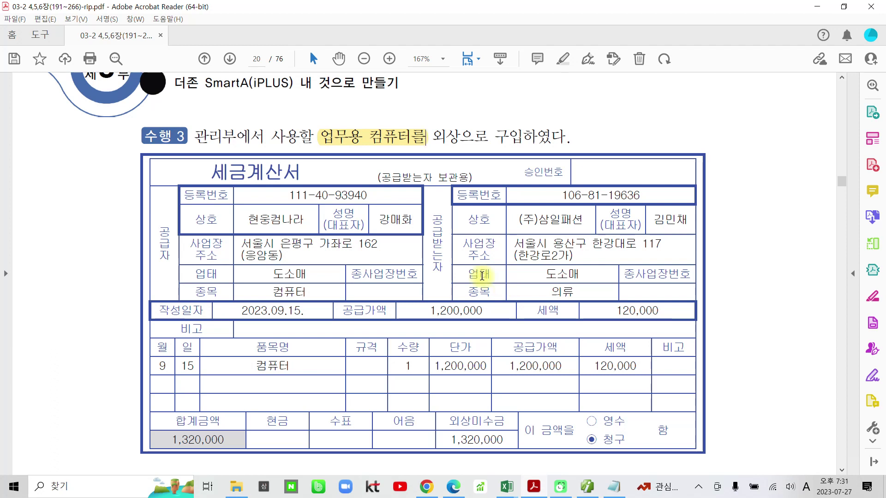
{"action": "scroll", "coordinate": [335, 295], "scroll_direction": "down", "scroll_amount": 1}
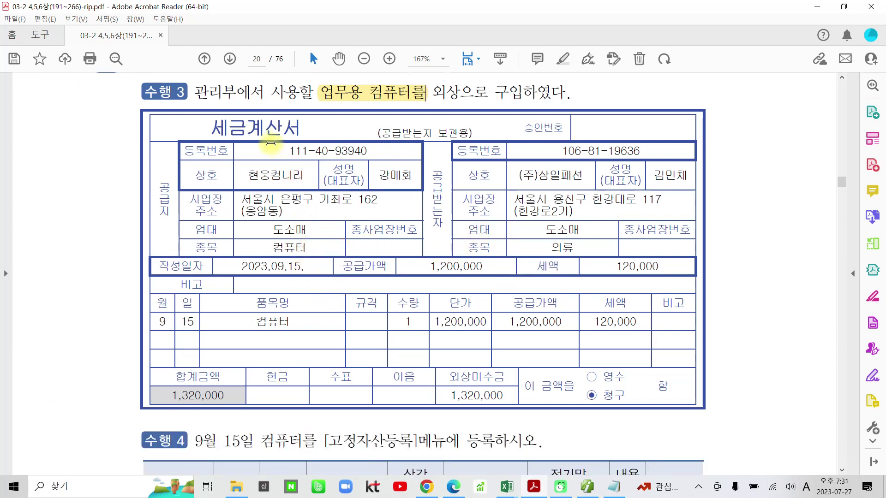
{"action": "left_click_drag", "start_coordinate": [205, 128], "coordinate": [301, 130]}
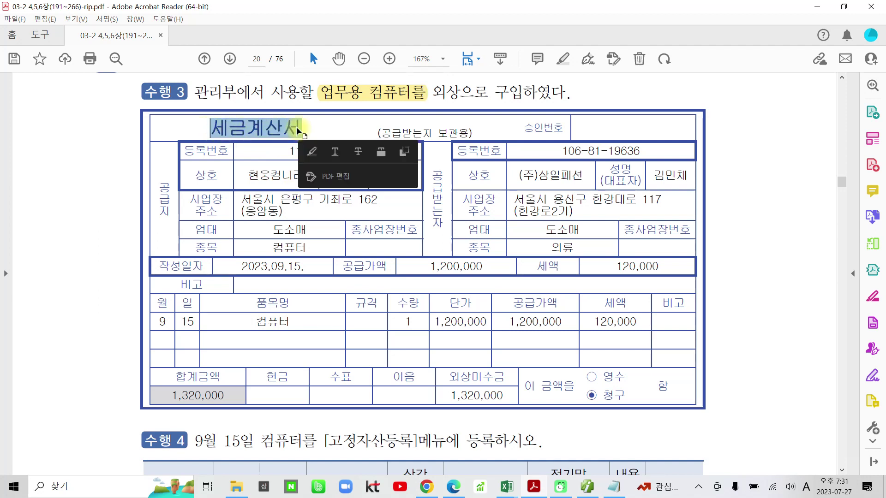
{"action": "left_click", "coordinate": [317, 152]}
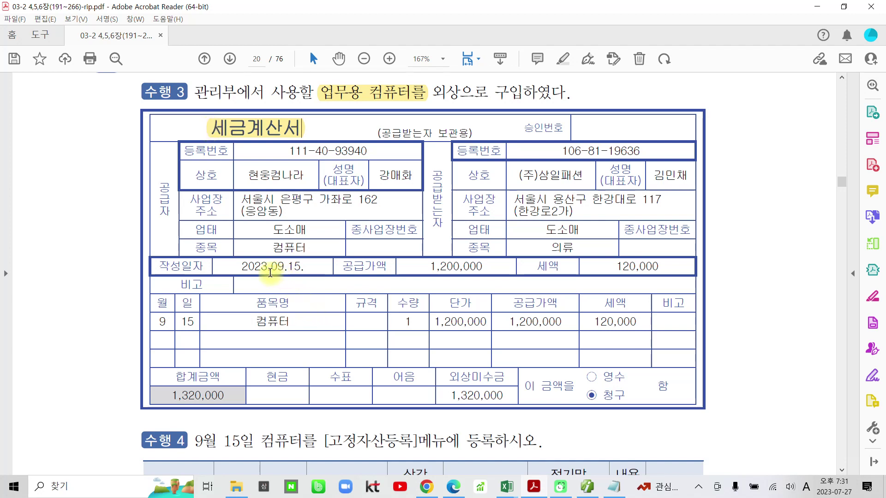
{"action": "left_click_drag", "start_coordinate": [270, 270], "coordinate": [302, 270]}
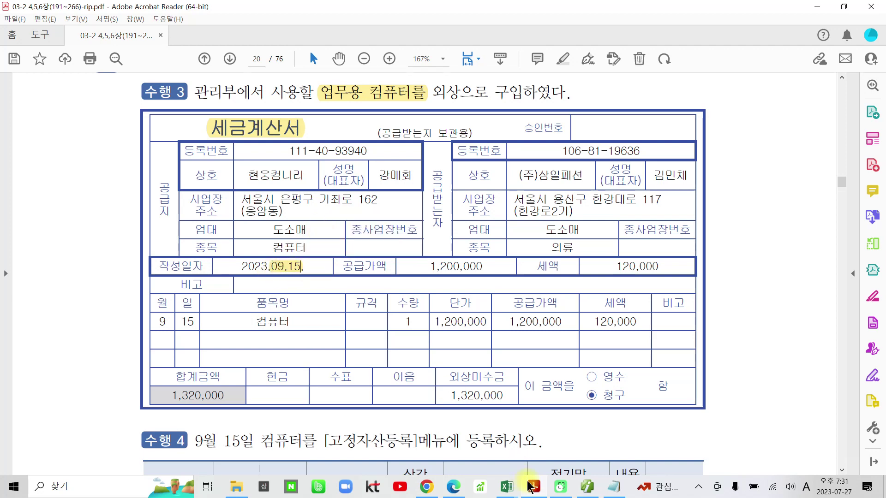
{"action": "left_click", "coordinate": [587, 487]}
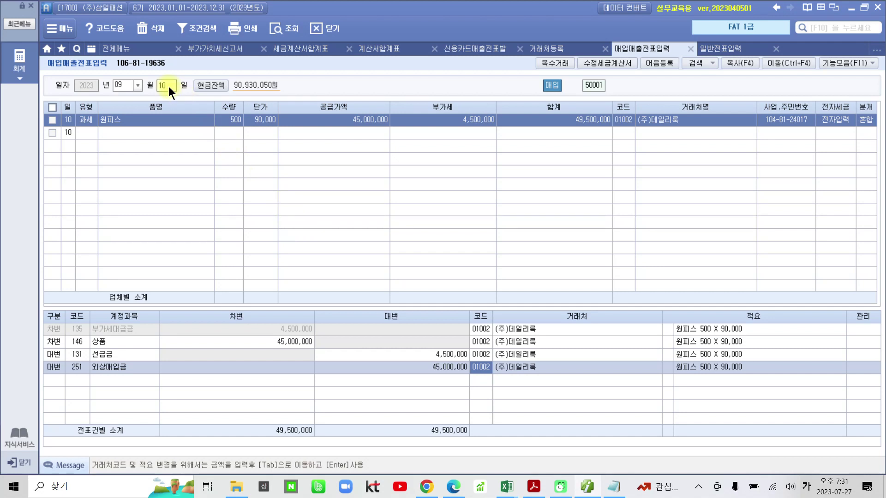
Start a new purchase line dated the 15th with tax type 11 (과세)
{"action": "left_click", "coordinate": [168, 87]}
{"action": "type", "text": "15"}
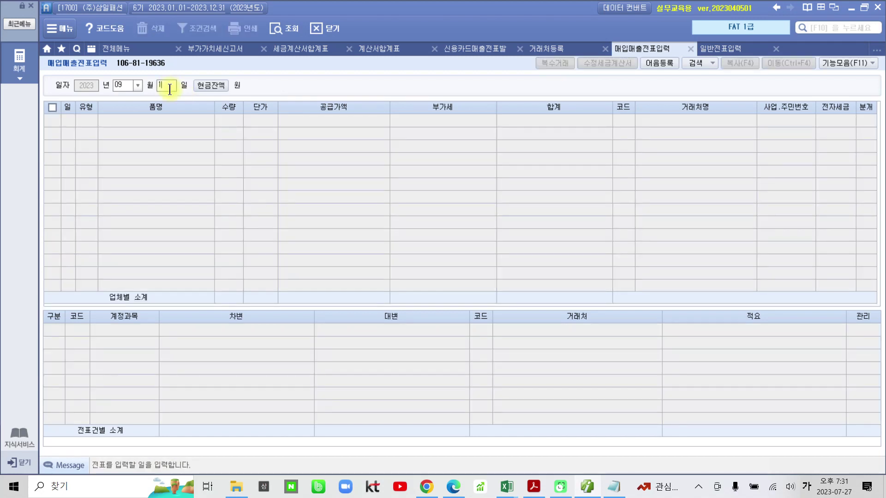
{"action": "key", "text": "Return"}
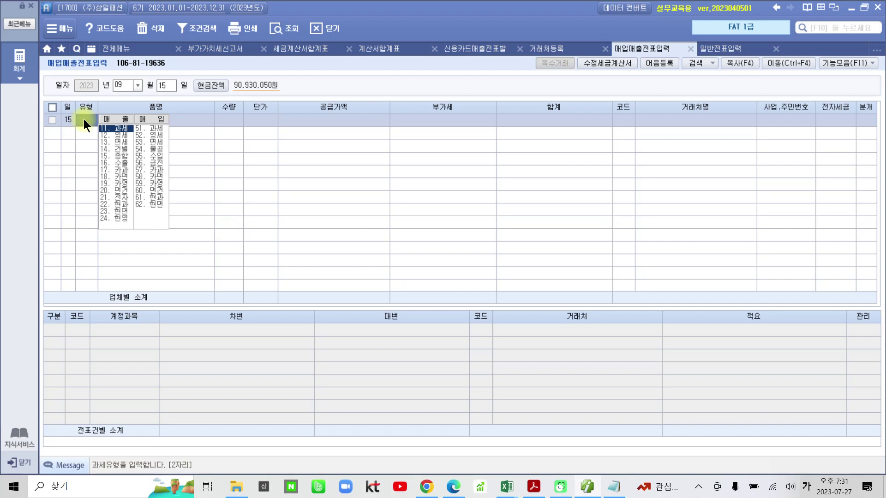
{"action": "type", "text": "11"}
{"action": "key", "text": "Return"}
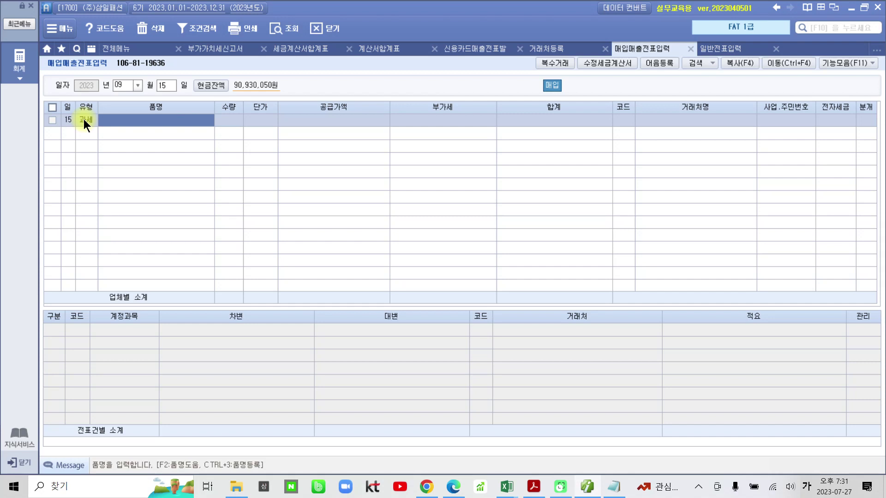
Enter item 컴퓨터, quantity 1, unit price 1,200,000, giving 120,000 VAT and 1,320,000 total
{"action": "type", "text": "컴퓨"}
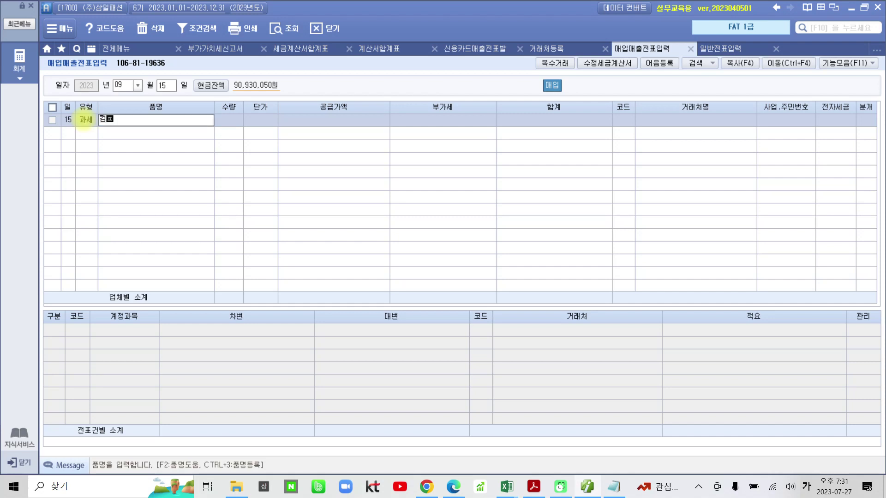
{"action": "type", "text": "터"}
{"action": "key", "text": "Return"}
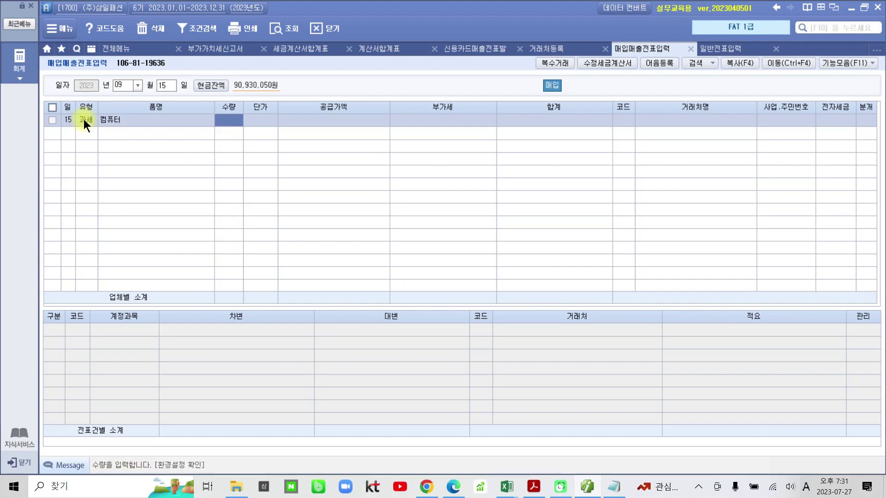
{"action": "type", "text": "1"}
{"action": "key", "text": "Return"}
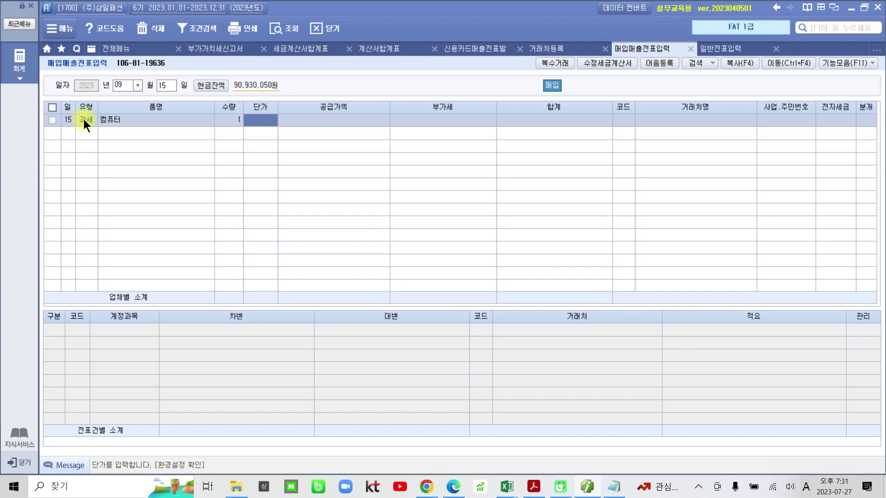
{"action": "type", "text": "1200000"}
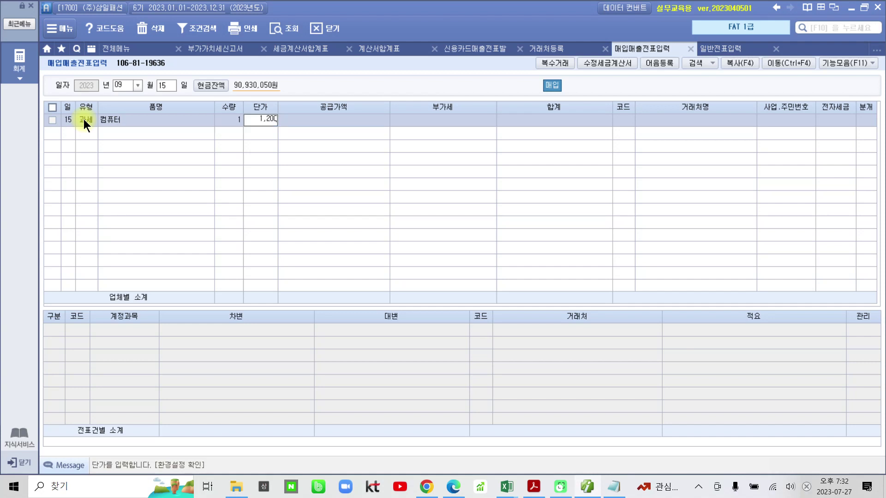
{"action": "key", "text": "Return"}
{"action": "key", "text": "Return"}
{"action": "key", "text": "Return"}
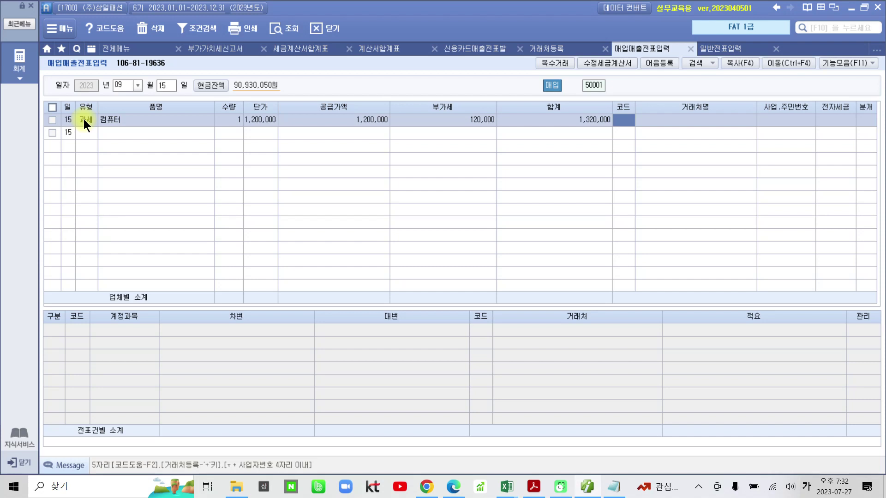
Pick supplier 02002 현웅컴나라 and journalise as 2 (외상), crediting 외상매입금 1,320,000
{"action": "type", "text": "현웅"}
{"action": "key", "text": "Return"}
{"action": "key", "text": "Return"}
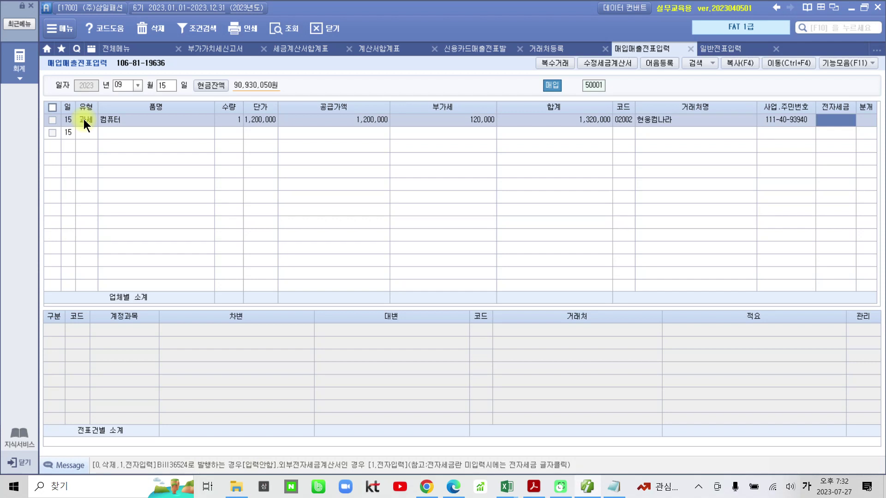
{"action": "key", "text": "Return"}
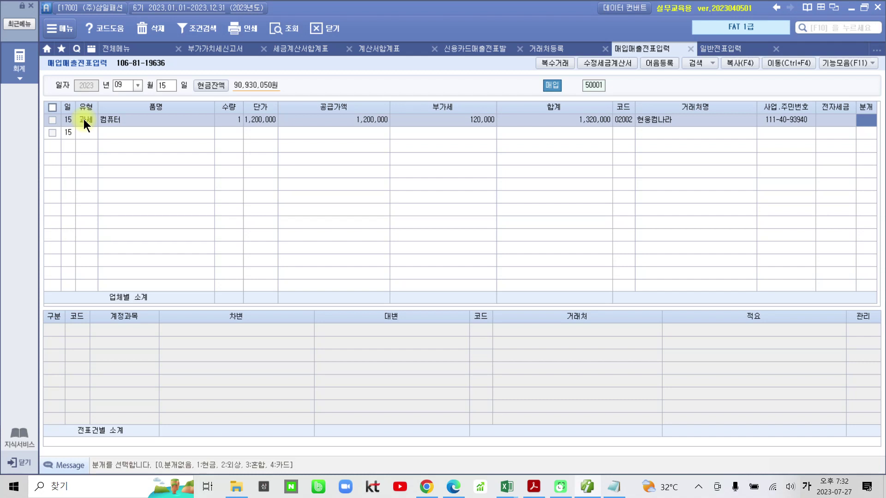
{"action": "type", "text": "2"}
{"action": "key", "text": "Return"}
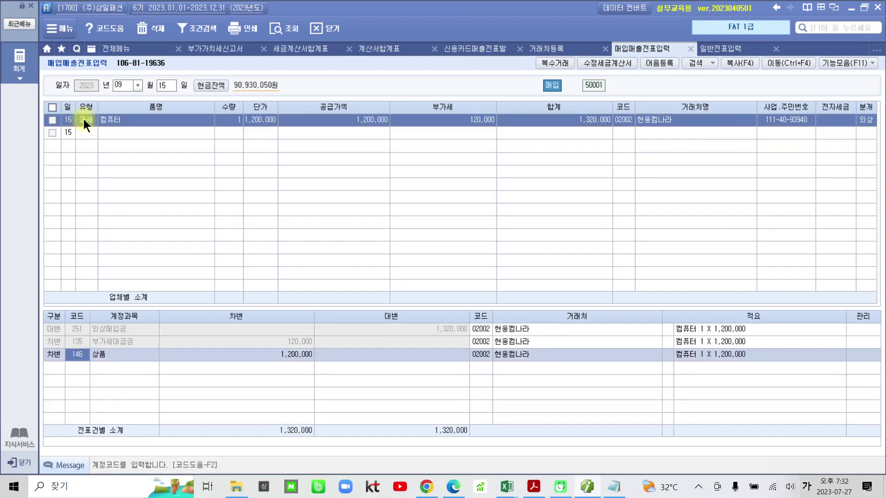
{"action": "left_click", "coordinate": [70, 329]}
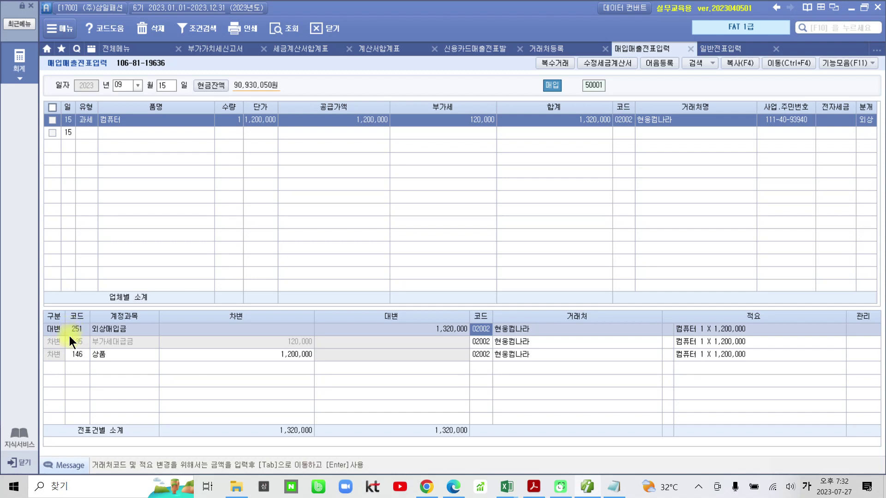
{"action": "left_click", "coordinate": [70, 341]}
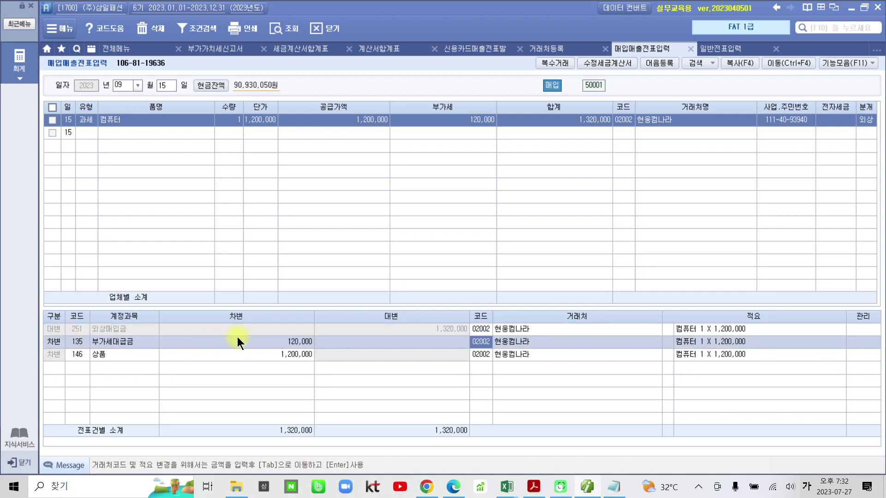
{"action": "left_click", "coordinate": [74, 355]}
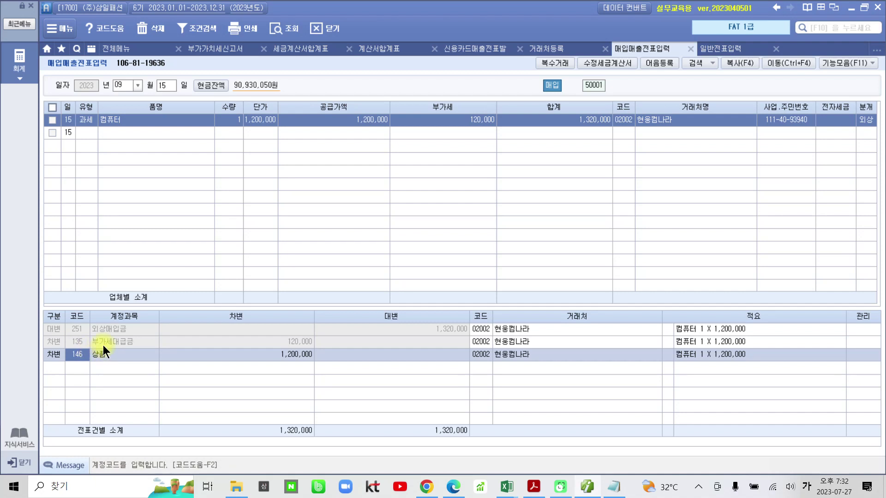
{"action": "left_click", "coordinate": [82, 329]}
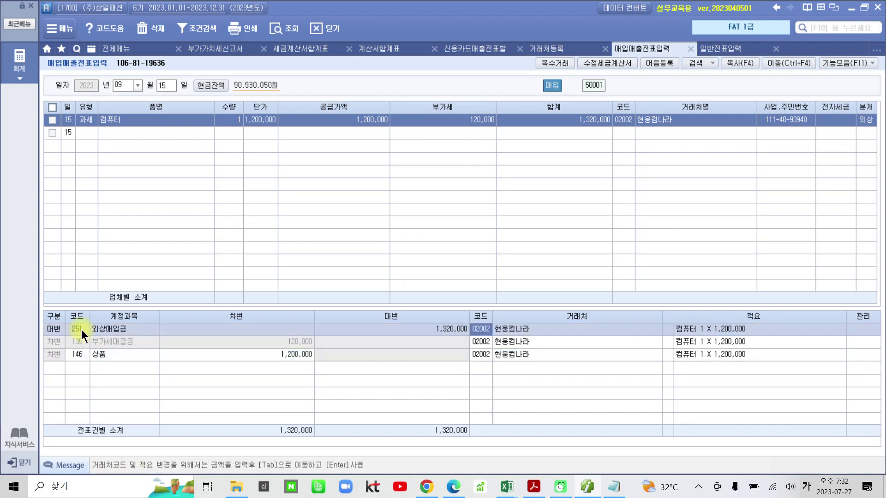
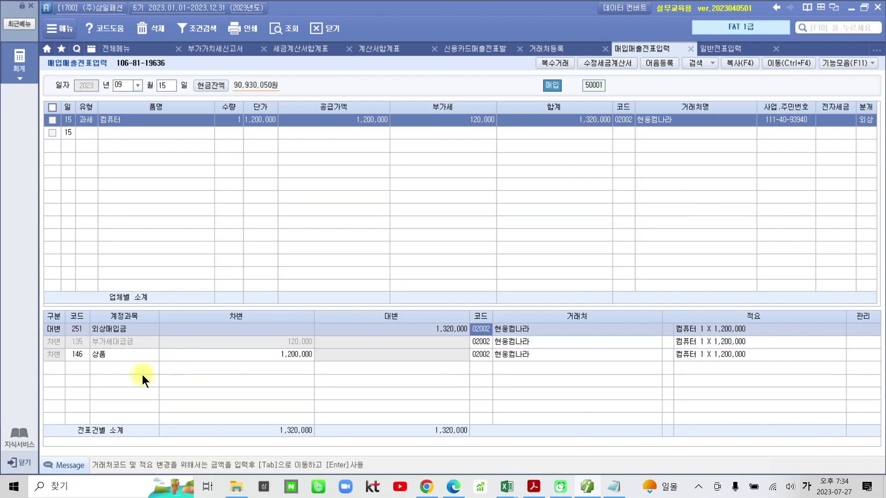
Change the computer purchase's 분개 type to 3 (혼합)
{"action": "left_click", "coordinate": [73, 331]}
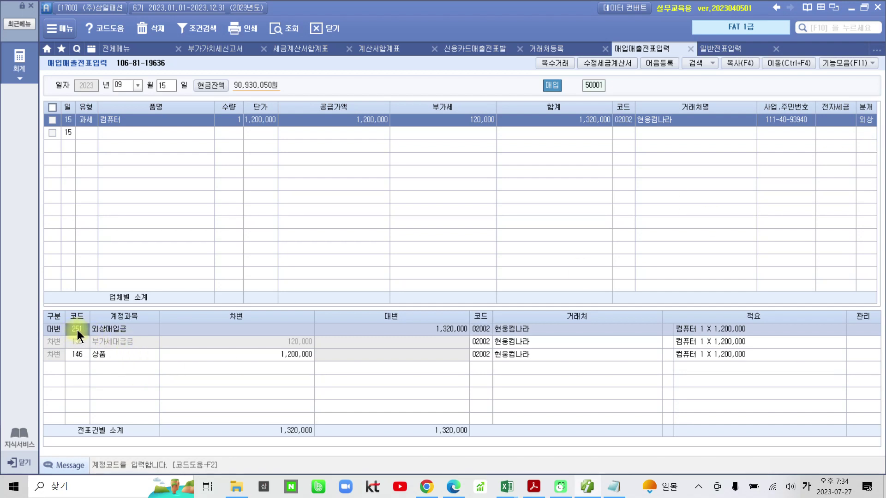
{"action": "left_click", "coordinate": [866, 122]}
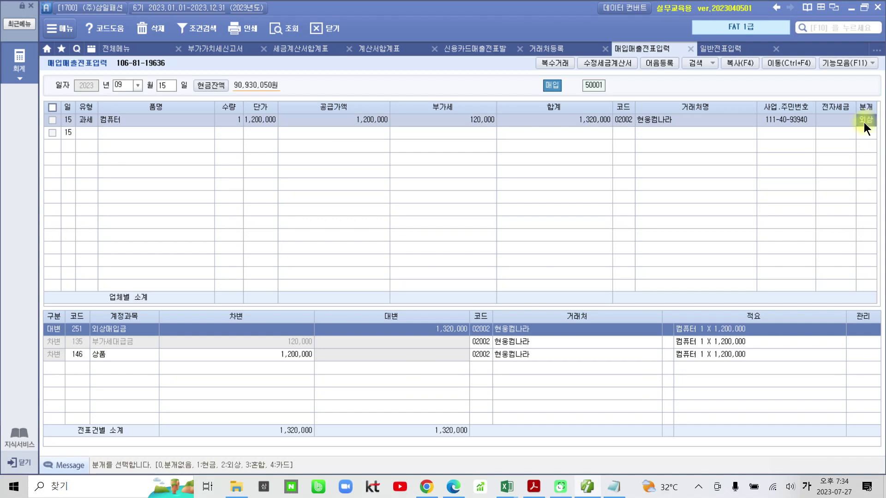
{"action": "type", "text": "3"}
{"action": "key", "text": "Return"}
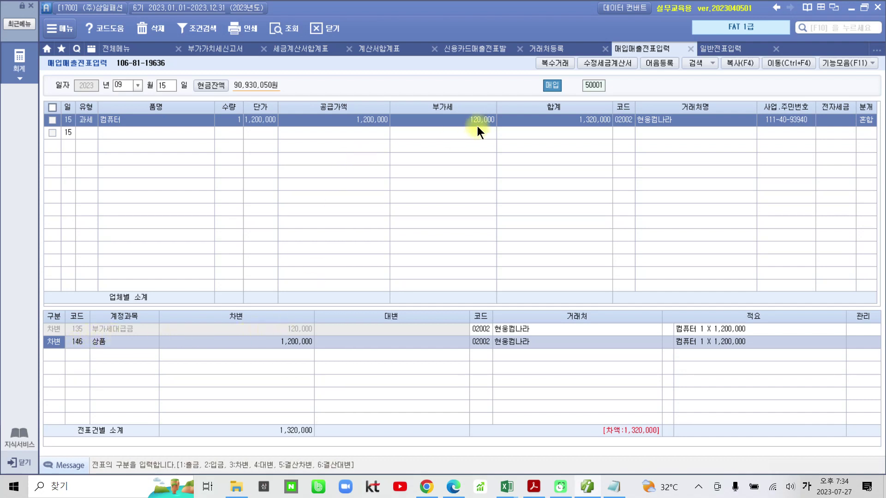
Replace the 상품 debit with 비품 (212) for 1,200,000
{"action": "left_click", "coordinate": [272, 328]}
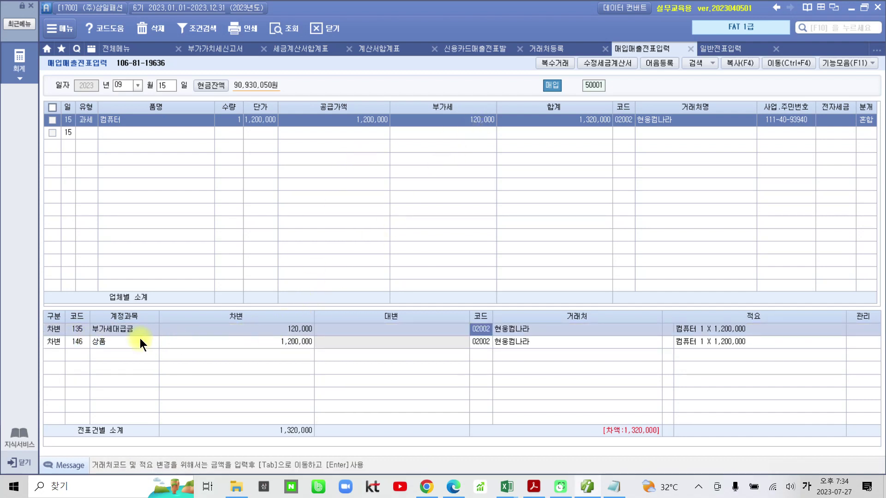
{"action": "left_click", "coordinate": [72, 342]}
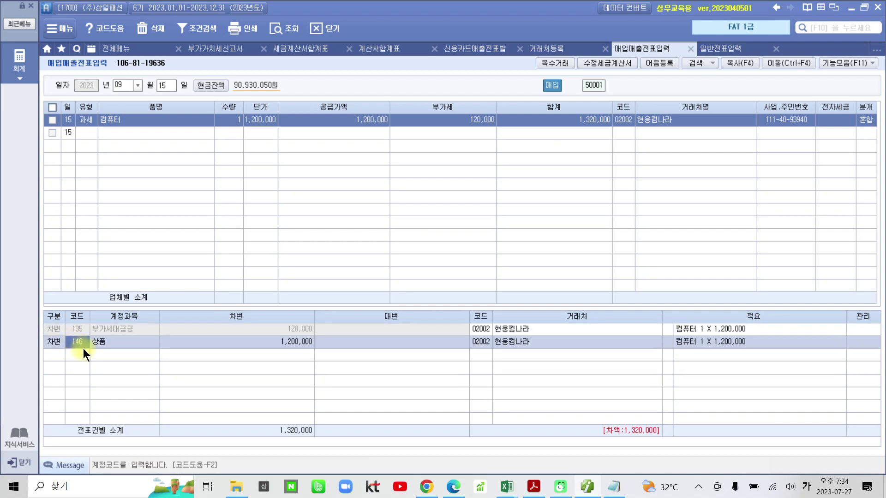
{"action": "type", "text": "비품"}
{"action": "key", "text": "Return"}
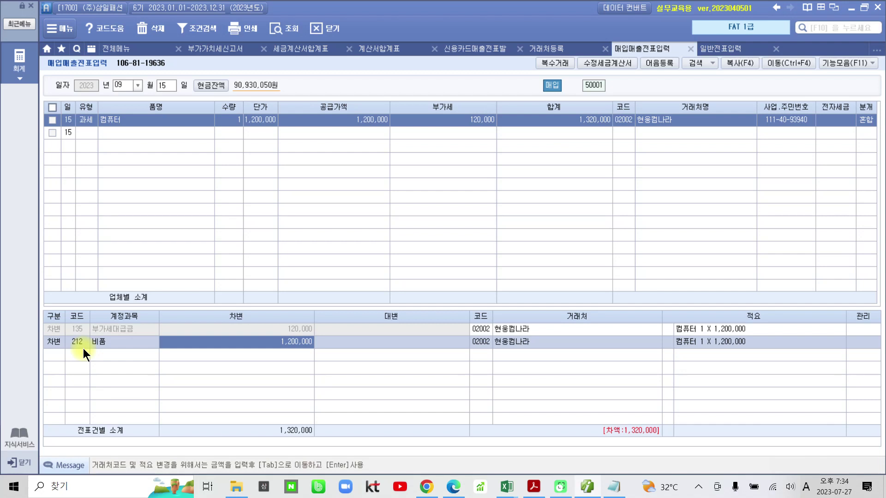
{"action": "key", "text": "Return"}
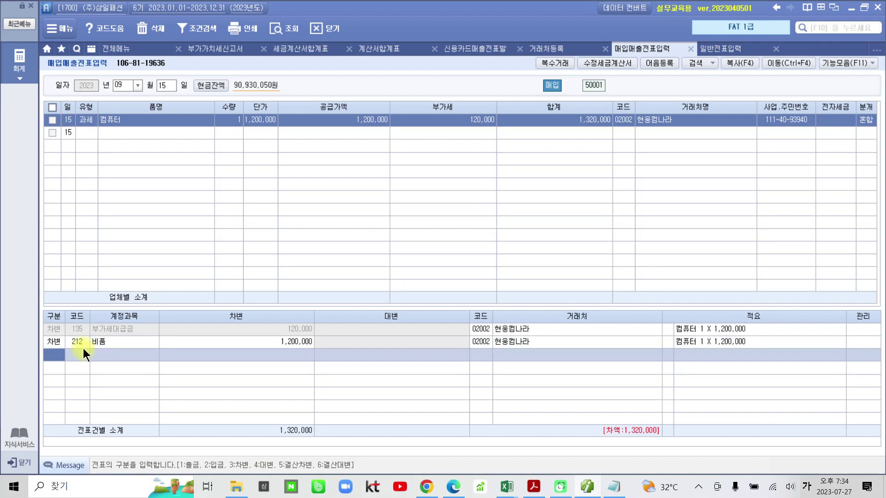
Add a credit line to 253 미지급금 for 1,320,000
{"action": "type", "text": "4"}
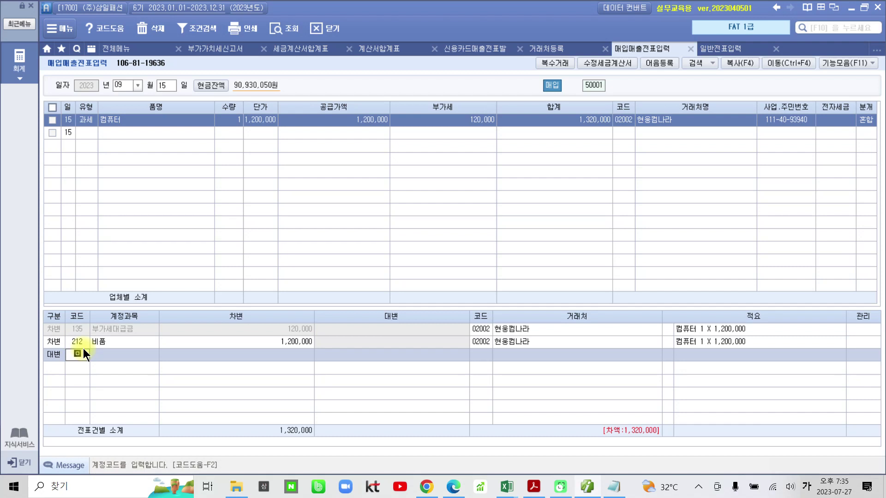
{"action": "type", "text": "미지"}
{"action": "key", "text": "Return"}
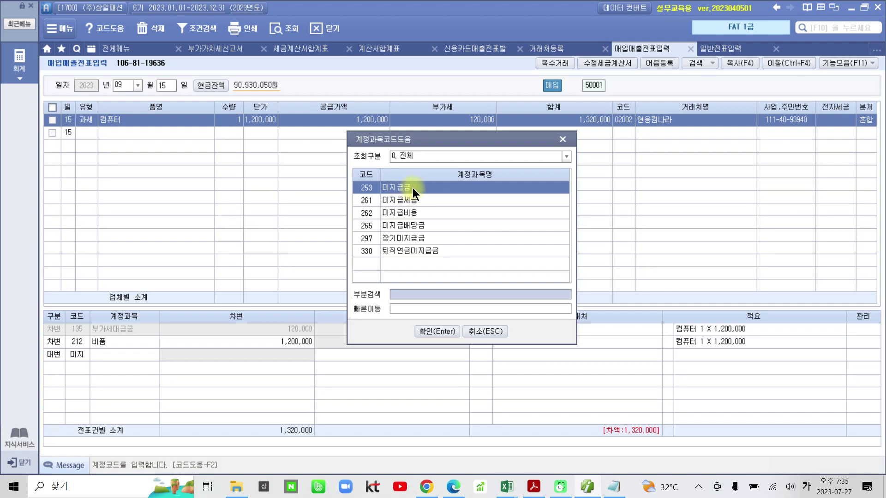
{"action": "left_click", "coordinate": [437, 332]}
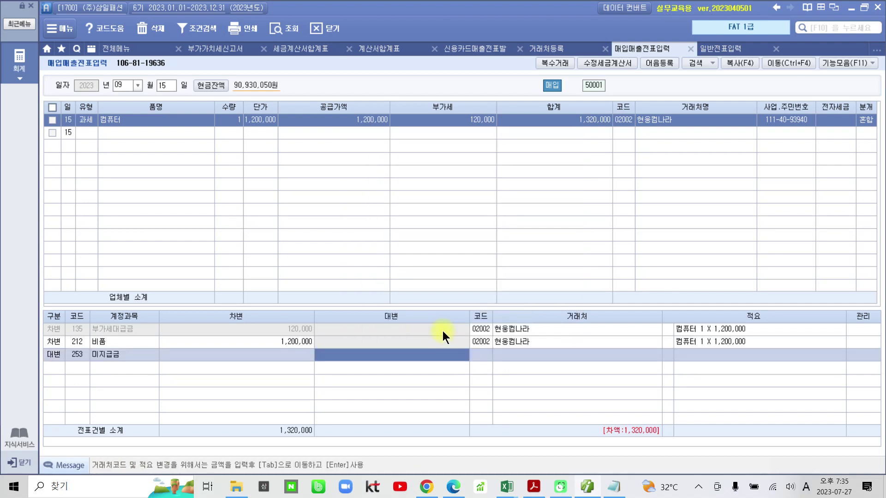
{"action": "type", "text": "132"}
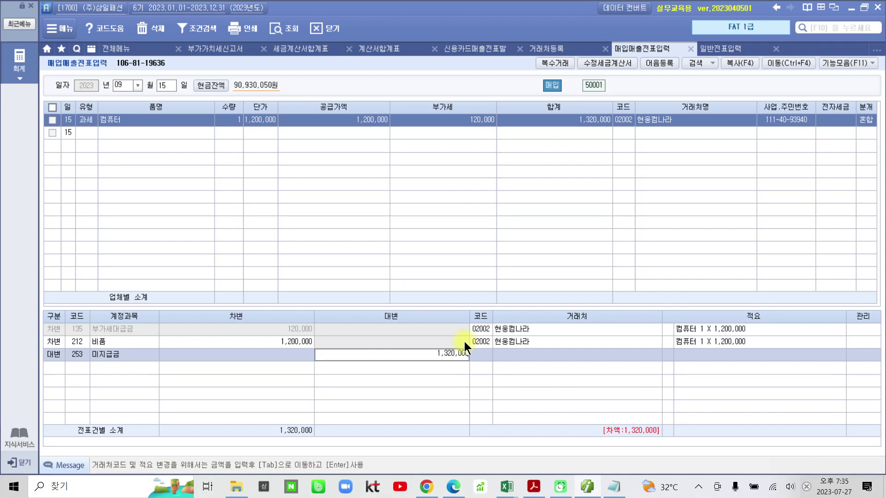
{"action": "key", "text": "Return"}
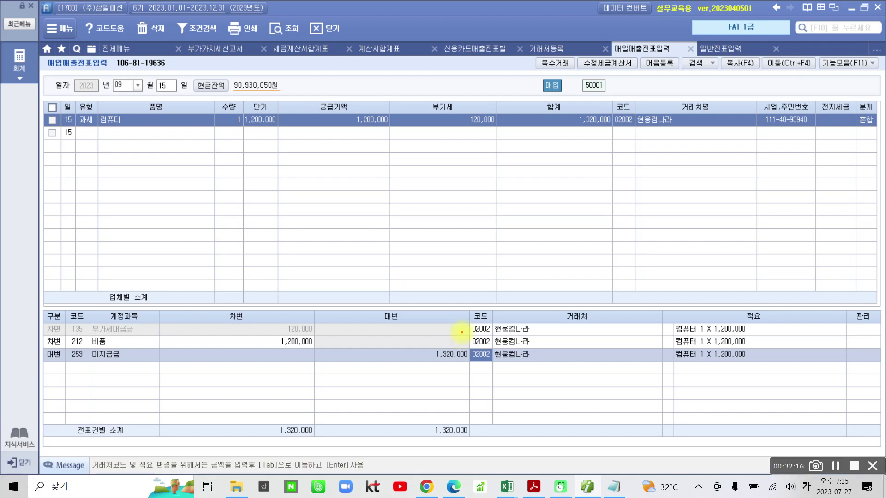
{"action": "left_click_drag", "start_coordinate": [532, 370], "coordinate": [475, 385]}
{"action": "left_click_drag", "start_coordinate": [454, 358], "coordinate": [572, 376]}
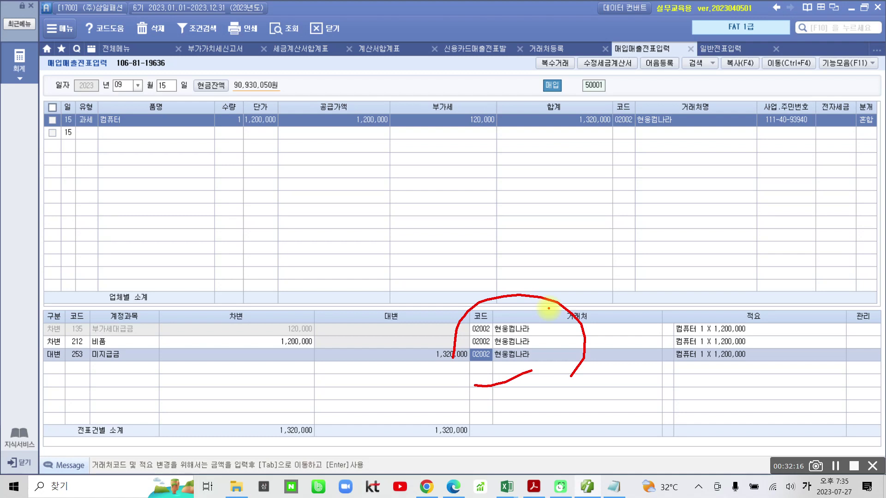
{"action": "mouse_move", "coordinate": [268, 424]}
{"action": "left_mouse_down"}
{"action": "mouse_move", "coordinate": [322, 406]}
{"action": "mouse_move", "coordinate": [272, 417]}
{"action": "left_mouse_up"}
{"action": "mouse_move", "coordinate": [431, 411]}
{"action": "left_mouse_down"}
{"action": "mouse_move", "coordinate": [494, 439]}
{"action": "mouse_move", "coordinate": [435, 397]}
{"action": "left_mouse_up"}
{"action": "mouse_move", "coordinate": [369, 422]}
{"action": "left_mouse_down"}
{"action": "mouse_move", "coordinate": [400, 425]}
{"action": "mouse_move", "coordinate": [399, 447]}
{"action": "left_mouse_up"}
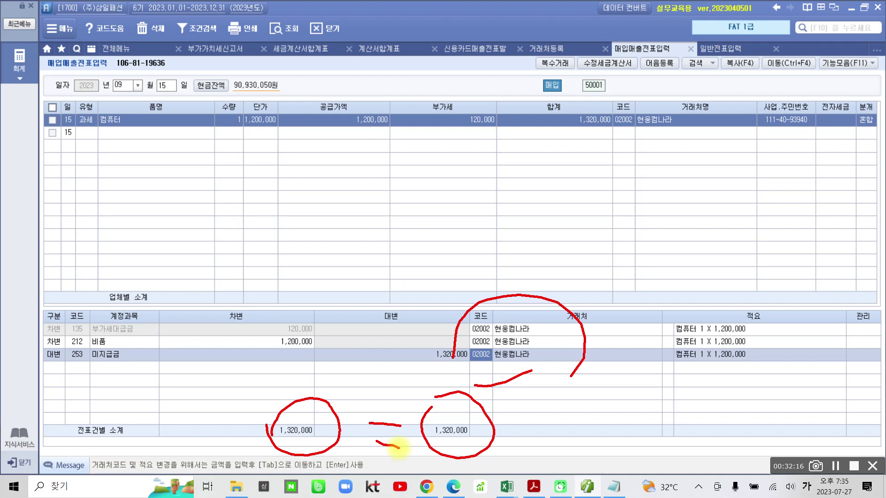
{"action": "mouse_move", "coordinate": [598, 277]}
{"action": "left_mouse_down"}
{"action": "mouse_move", "coordinate": [610, 295]}
{"action": "mouse_move", "coordinate": [595, 340]}
{"action": "left_mouse_up"}
{"action": "left_click_drag", "start_coordinate": [626, 286], "coordinate": [619, 345]}
{"action": "left_click_drag", "start_coordinate": [634, 309], "coordinate": [658, 306]}
{"action": "left_click_drag", "start_coordinate": [609, 353], "coordinate": [622, 386]}
{"action": "left_click_drag", "start_coordinate": [667, 319], "coordinate": [662, 343]}
{"action": "left_click_drag", "start_coordinate": [687, 305], "coordinate": [692, 345]}
{"action": "left_click_drag", "start_coordinate": [683, 365], "coordinate": [701, 373]}
{"action": "left_click_drag", "start_coordinate": [354, 363], "coordinate": [370, 367]}
{"action": "mouse_move", "coordinate": [368, 369]}
{"action": "left_mouse_down"}
{"action": "mouse_move", "coordinate": [372, 386]}
{"action": "mouse_move", "coordinate": [388, 380]}
{"action": "mouse_move", "coordinate": [393, 409]}
{"action": "left_mouse_up"}
{"action": "left_click_drag", "start_coordinate": [402, 369], "coordinate": [406, 438]}
{"action": "left_click_drag", "start_coordinate": [418, 390], "coordinate": [420, 399]}
{"action": "mouse_move", "coordinate": [425, 364]}
{"action": "left_mouse_down"}
{"action": "mouse_move", "coordinate": [421, 398]}
{"action": "mouse_move", "coordinate": [450, 406]}
{"action": "left_mouse_up"}
{"action": "mouse_move", "coordinate": [406, 467]}
{"action": "left_mouse_down"}
{"action": "mouse_move", "coordinate": [422, 395]}
{"action": "mouse_move", "coordinate": [408, 440]}
{"action": "left_mouse_up"}
{"action": "mouse_move", "coordinate": [686, 360]}
{"action": "left_mouse_down"}
{"action": "mouse_move", "coordinate": [718, 332]}
{"action": "mouse_move", "coordinate": [677, 399]}
{"action": "left_mouse_up"}
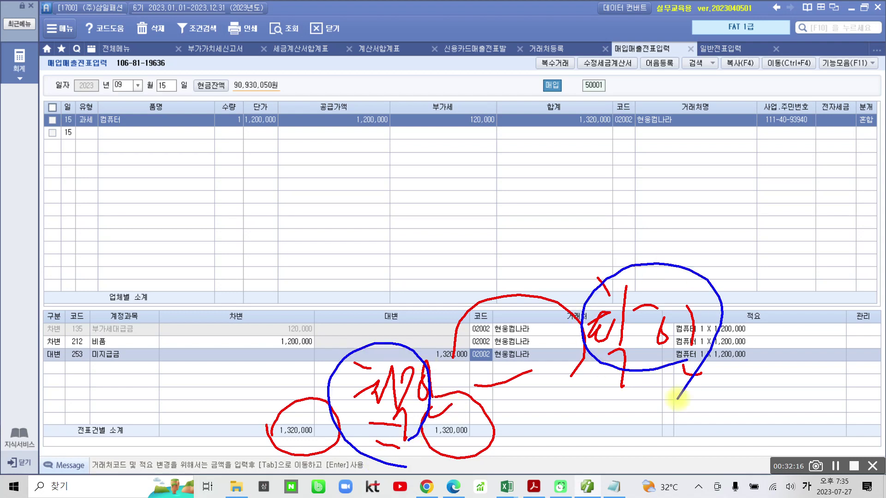
{"action": "key", "text": "Escape"}
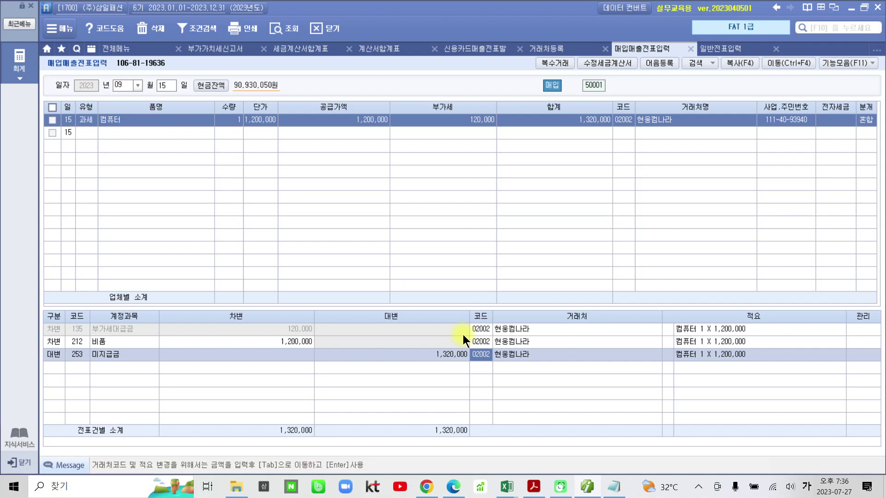
In the PDF's 수행 4 task, highlight 고정자산등록 and asset code 3002 in yellow
{"action": "left_click", "coordinate": [586, 487]}
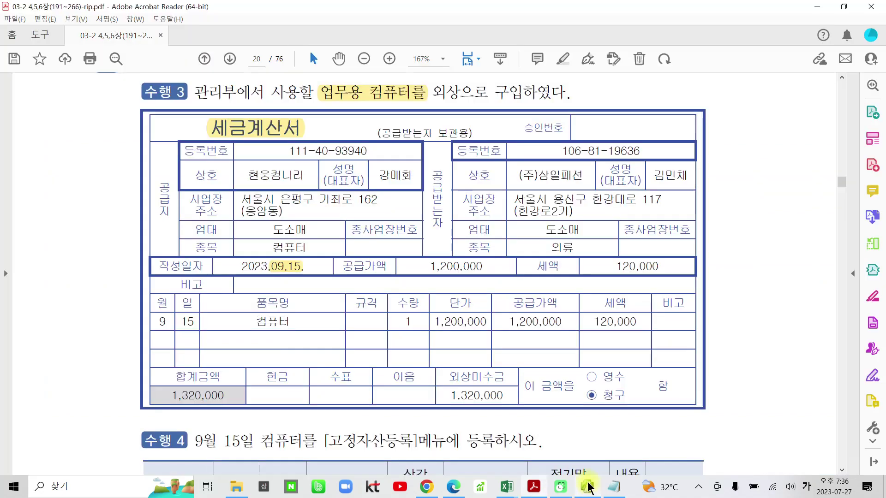
{"action": "scroll", "coordinate": [337, 363], "scroll_direction": "down", "scroll_amount": 3}
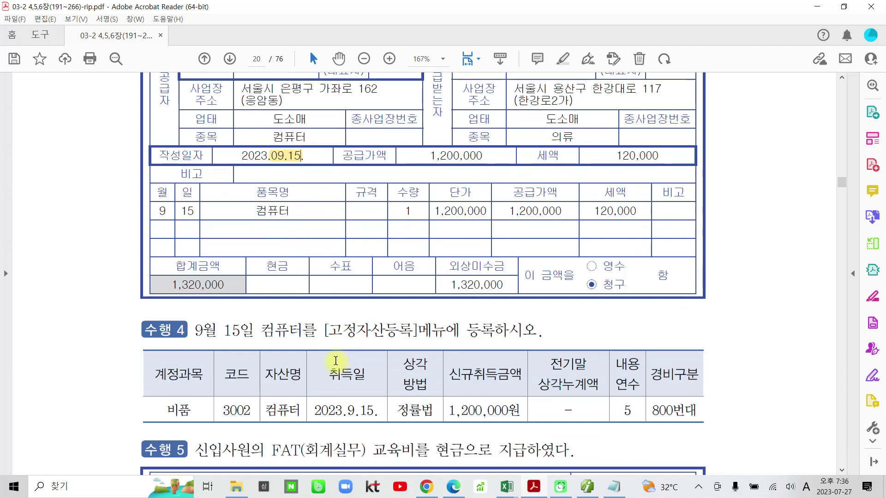
{"action": "scroll", "coordinate": [335, 368], "scroll_direction": "down", "scroll_amount": 1}
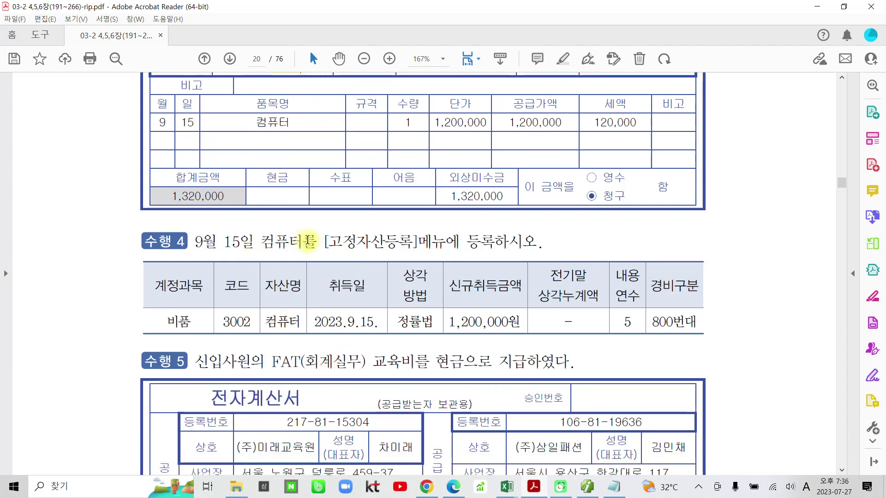
{"action": "left_click_drag", "start_coordinate": [329, 240], "coordinate": [412, 242]}
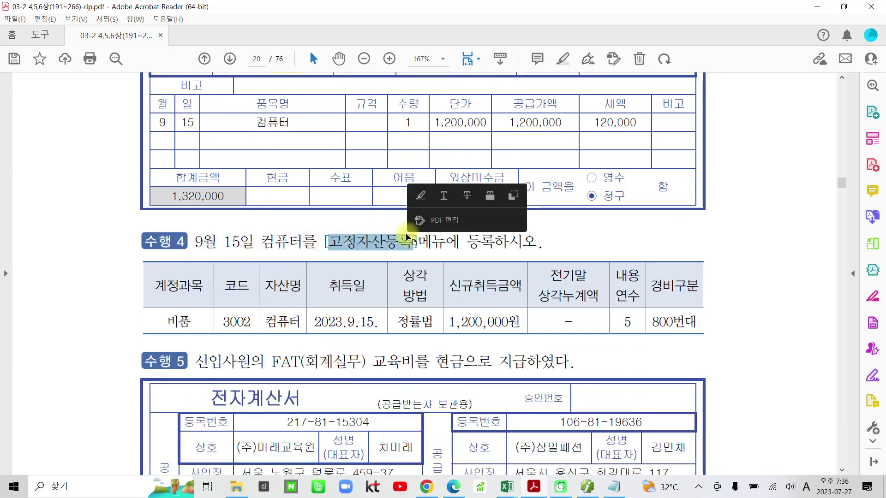
{"action": "left_click", "coordinate": [419, 195]}
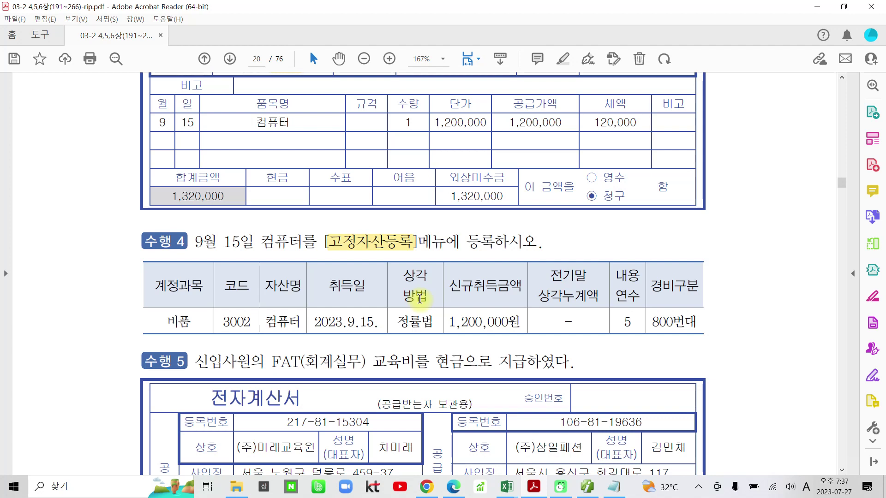
{"action": "left_click_drag", "start_coordinate": [223, 322], "coordinate": [251, 322]}
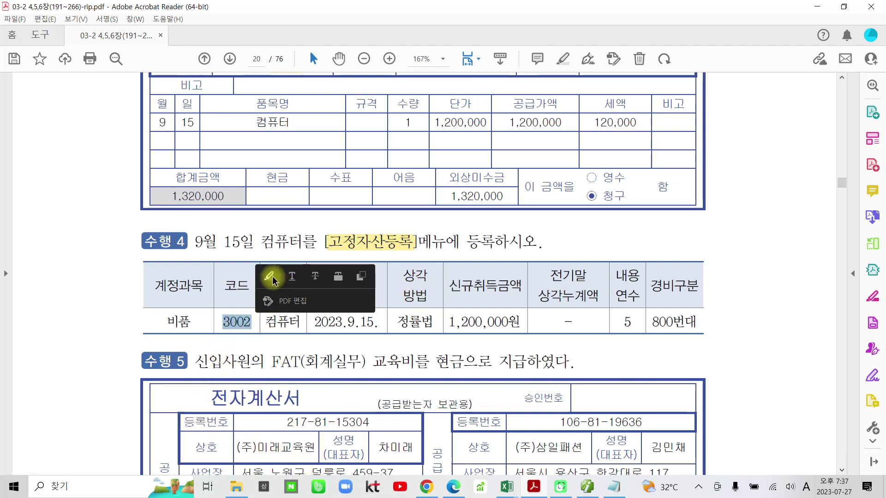
{"action": "left_click", "coordinate": [269, 278]}
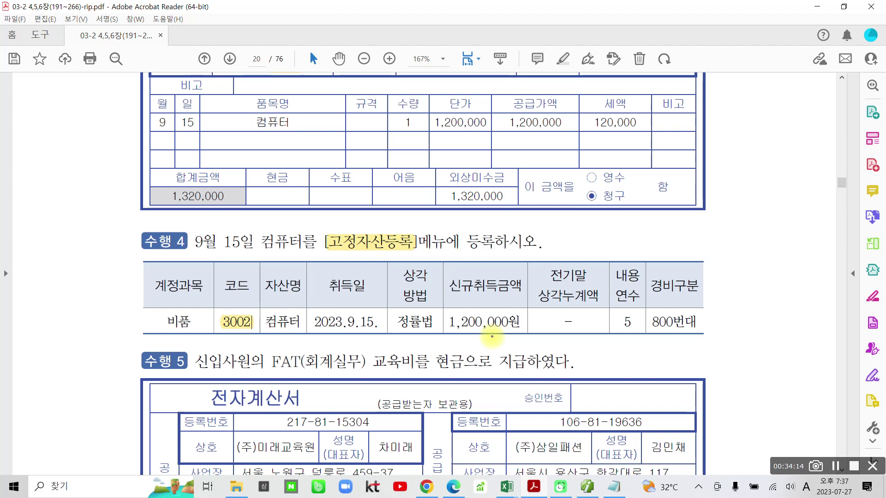
{"action": "mouse_move", "coordinate": [432, 339]}
{"action": "left_mouse_down"}
{"action": "mouse_move", "coordinate": [406, 262]}
{"action": "mouse_move", "coordinate": [430, 346]}
{"action": "left_mouse_up"}
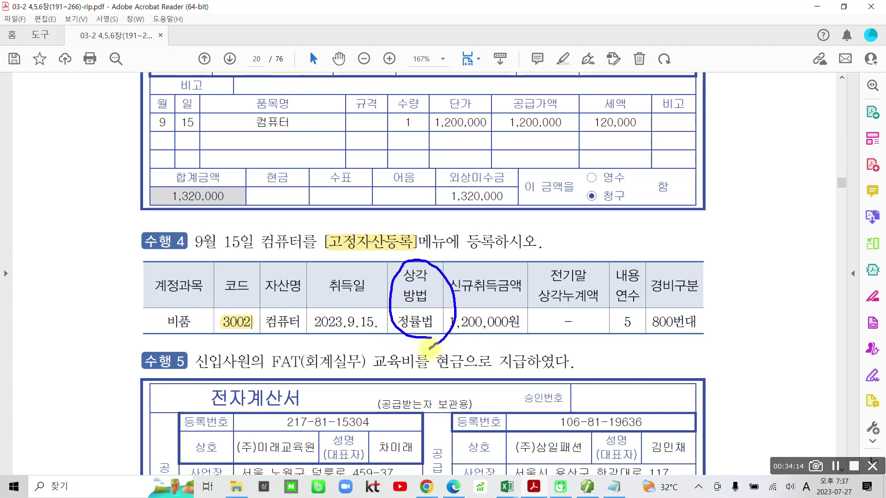
{"action": "mouse_move", "coordinate": [647, 327]}
{"action": "left_mouse_down"}
{"action": "mouse_move", "coordinate": [587, 302]}
{"action": "mouse_move", "coordinate": [657, 291]}
{"action": "mouse_move", "coordinate": [639, 344]}
{"action": "left_mouse_up"}
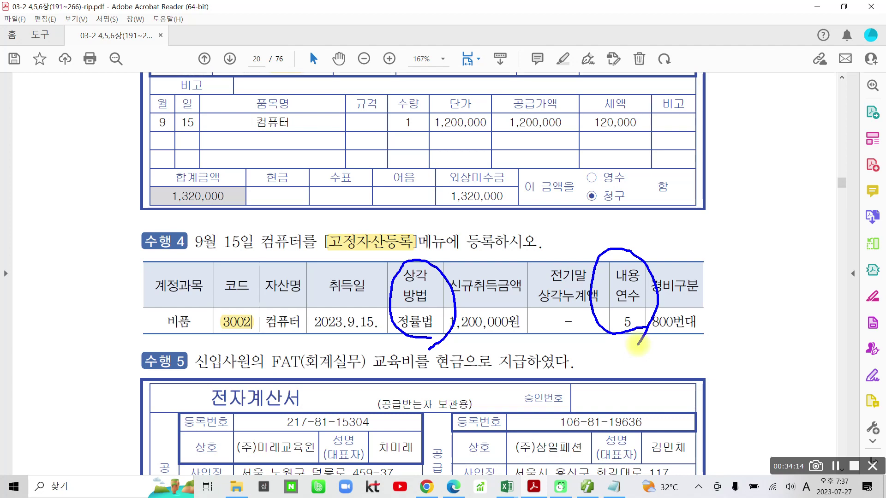
{"action": "mouse_move", "coordinate": [442, 244]}
{"action": "left_mouse_down"}
{"action": "mouse_move", "coordinate": [444, 264]}
{"action": "mouse_move", "coordinate": [475, 246]}
{"action": "left_mouse_up"}
{"action": "mouse_move", "coordinate": [605, 226]}
{"action": "left_mouse_down"}
{"action": "mouse_move", "coordinate": [606, 254]}
{"action": "mouse_move", "coordinate": [636, 242]}
{"action": "left_mouse_up"}
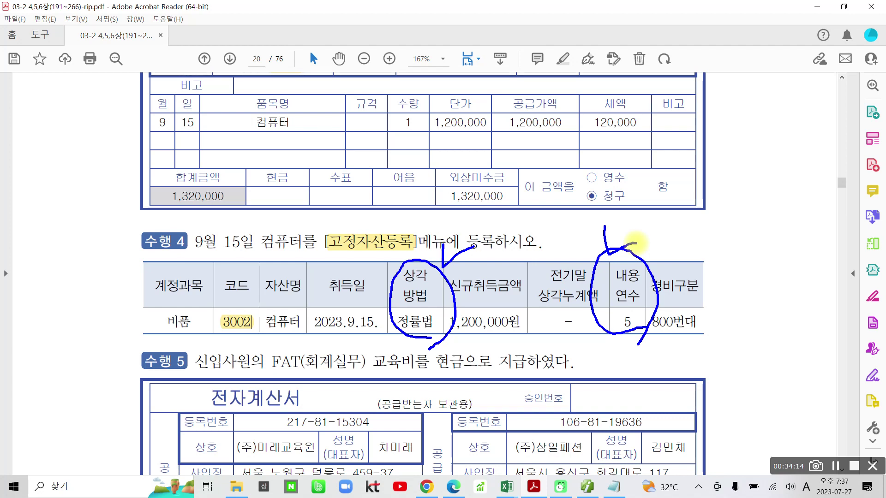
{"action": "mouse_move", "coordinate": [444, 341]}
{"action": "left_mouse_down"}
{"action": "mouse_move", "coordinate": [379, 288]}
{"action": "mouse_move", "coordinate": [432, 347]}
{"action": "left_mouse_up"}
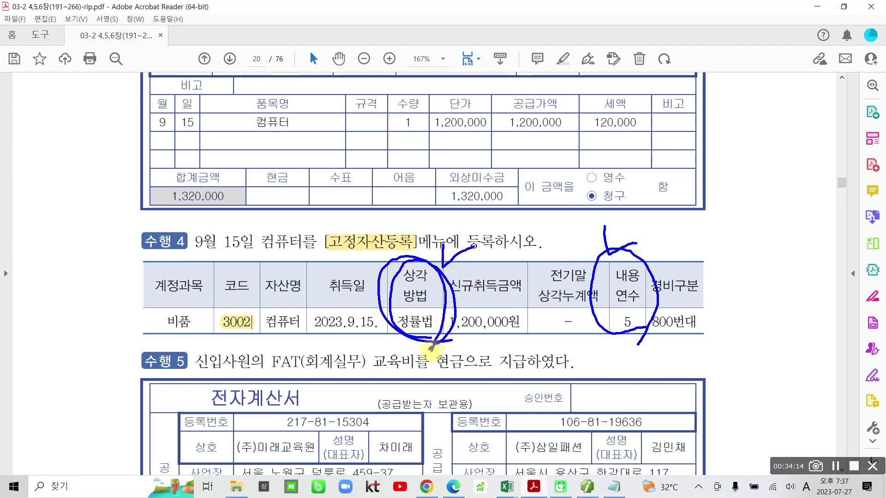
{"action": "mouse_move", "coordinate": [653, 339]}
{"action": "left_mouse_down"}
{"action": "mouse_move", "coordinate": [616, 331]}
{"action": "mouse_move", "coordinate": [655, 298]}
{"action": "mouse_move", "coordinate": [646, 336]}
{"action": "left_mouse_up"}
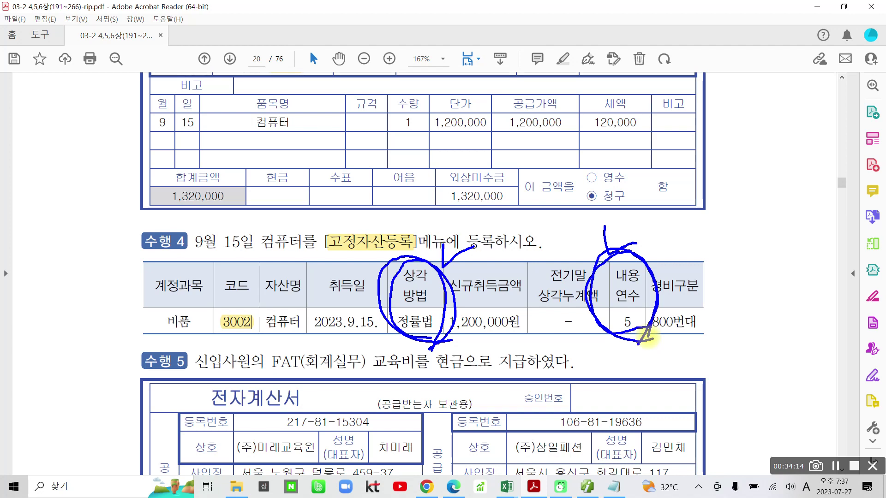
{"action": "mouse_move", "coordinate": [376, 175]}
{"action": "left_mouse_down"}
{"action": "mouse_move", "coordinate": [431, 64]}
{"action": "mouse_move", "coordinate": [401, 164]}
{"action": "left_mouse_up"}
{"action": "left_click_drag", "start_coordinate": [335, 149], "coordinate": [191, 297]}
{"action": "mouse_move", "coordinate": [356, 147]}
{"action": "left_mouse_down"}
{"action": "mouse_move", "coordinate": [307, 215]}
{"action": "mouse_move", "coordinate": [286, 304]}
{"action": "left_mouse_up"}
{"action": "mouse_move", "coordinate": [423, 164]}
{"action": "left_mouse_down"}
{"action": "mouse_move", "coordinate": [503, 270]}
{"action": "mouse_move", "coordinate": [516, 309]}
{"action": "left_mouse_up"}
{"action": "mouse_move", "coordinate": [508, 170]}
{"action": "left_mouse_down"}
{"action": "mouse_move", "coordinate": [535, 176]}
{"action": "mouse_move", "coordinate": [691, 312]}
{"action": "left_mouse_up"}
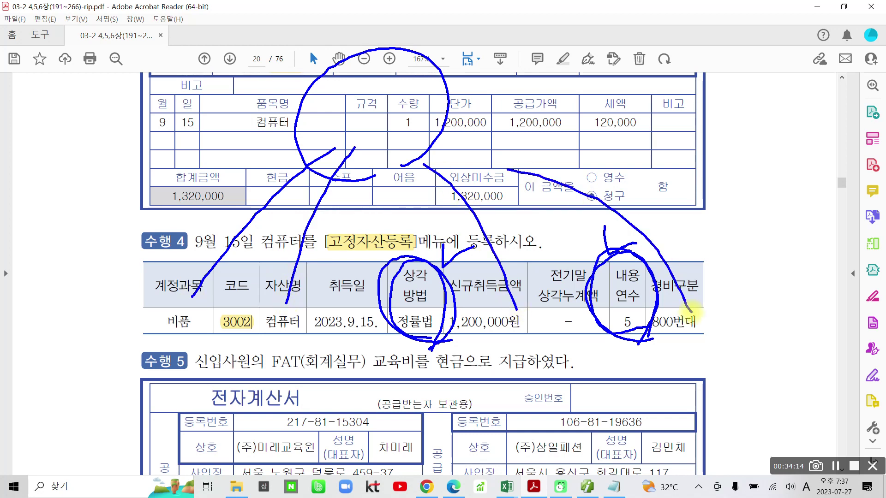
{"action": "mouse_move", "coordinate": [249, 329]}
{"action": "left_mouse_down"}
{"action": "mouse_move", "coordinate": [259, 260]}
{"action": "mouse_move", "coordinate": [258, 336]}
{"action": "left_mouse_up"}
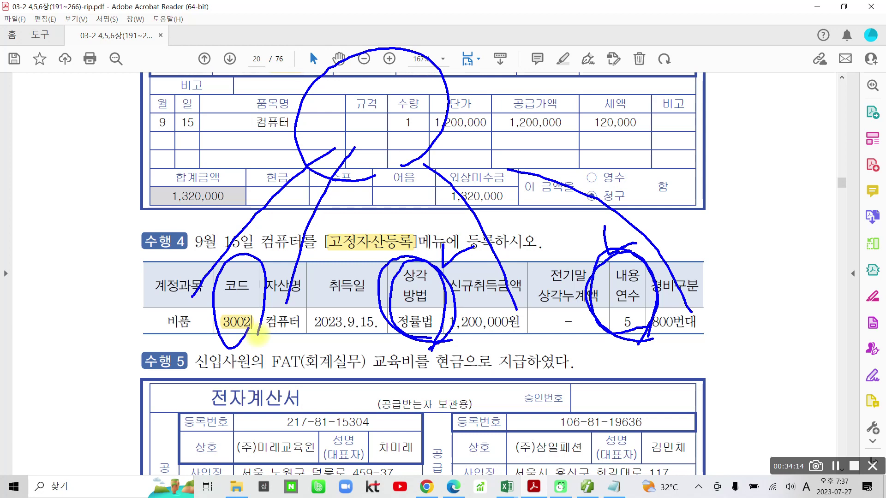
{"action": "key", "text": "Escape"}
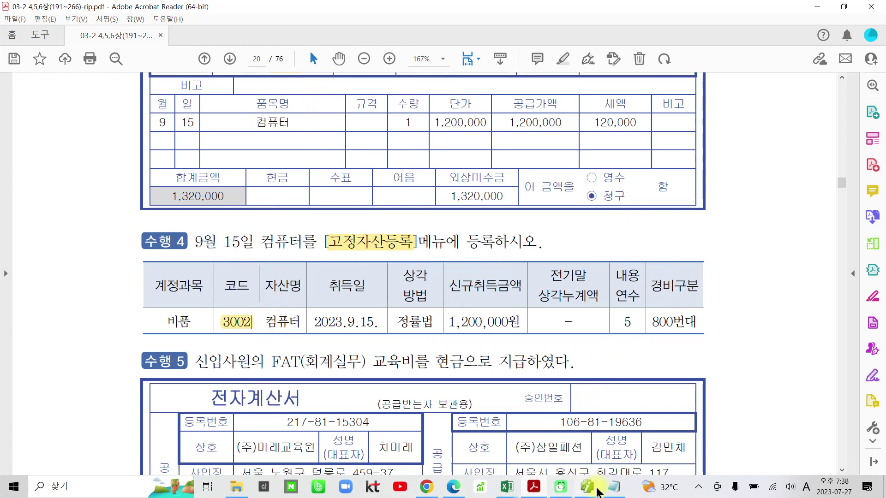
Open 고정자산등록 in Smart A and choose account 212 비품
{"action": "left_click", "coordinate": [592, 492]}
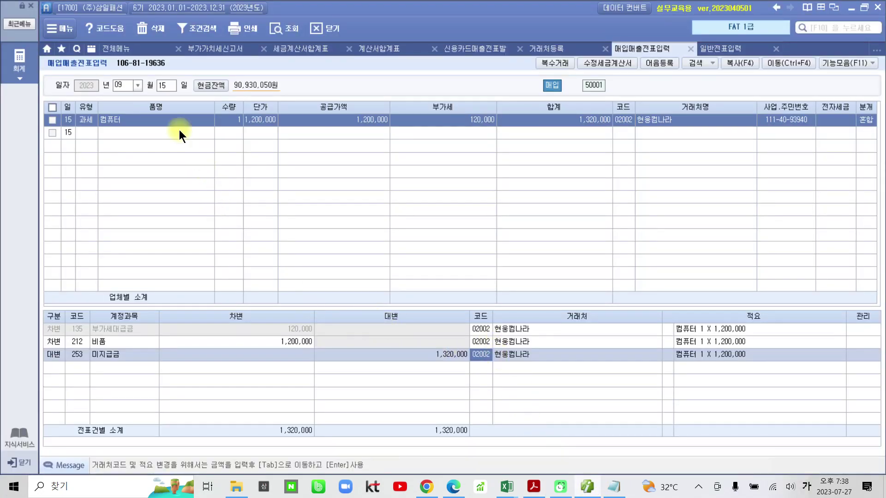
{"action": "left_click", "coordinate": [118, 51]}
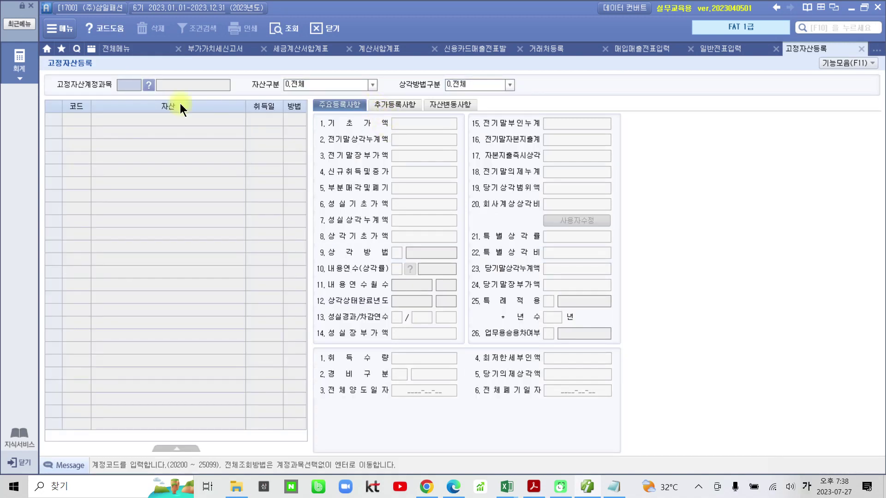
{"action": "key", "text": "Return"}
{"action": "key", "text": "Return"}
{"action": "key", "text": "Return"}
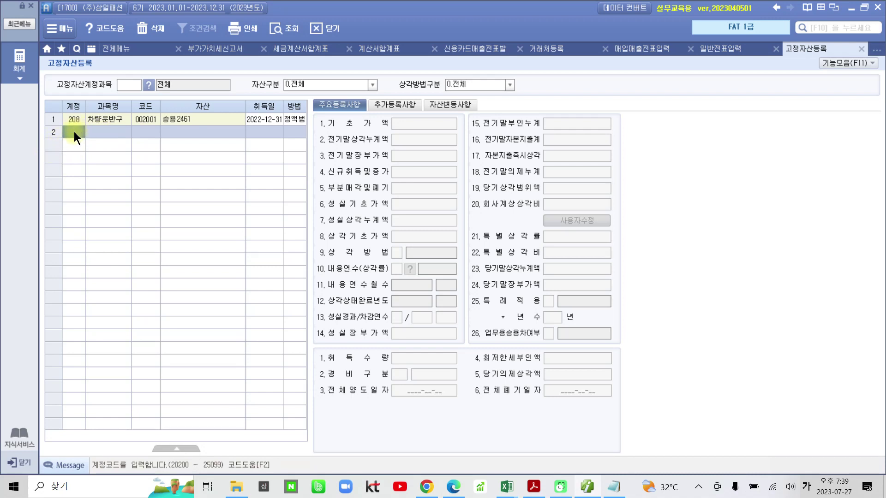
{"action": "key", "text": "F2"}
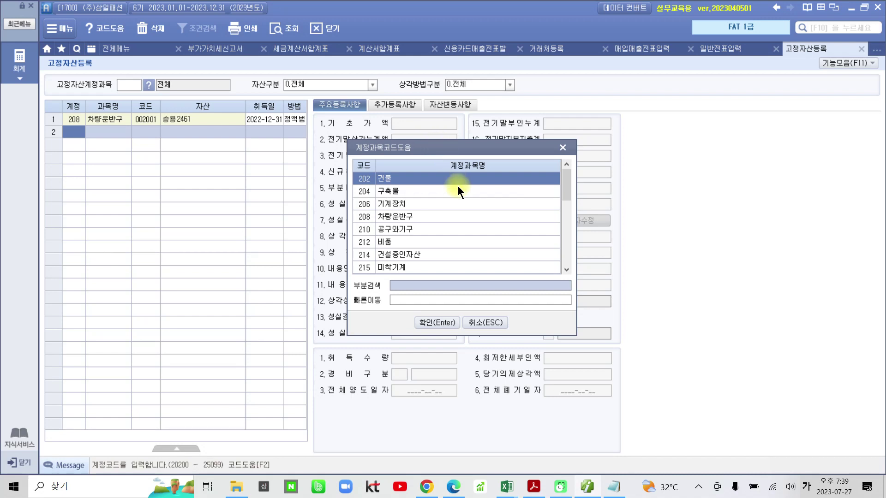
{"action": "left_click", "coordinate": [385, 241]}
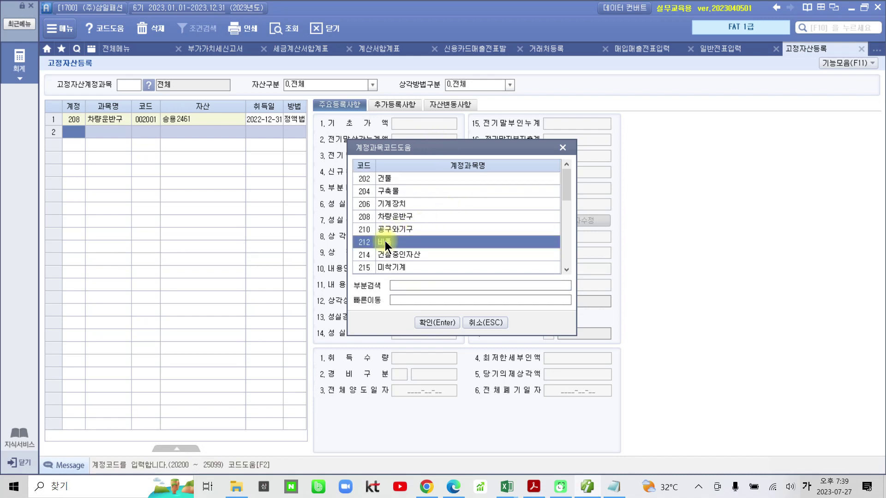
{"action": "left_click", "coordinate": [420, 322]}
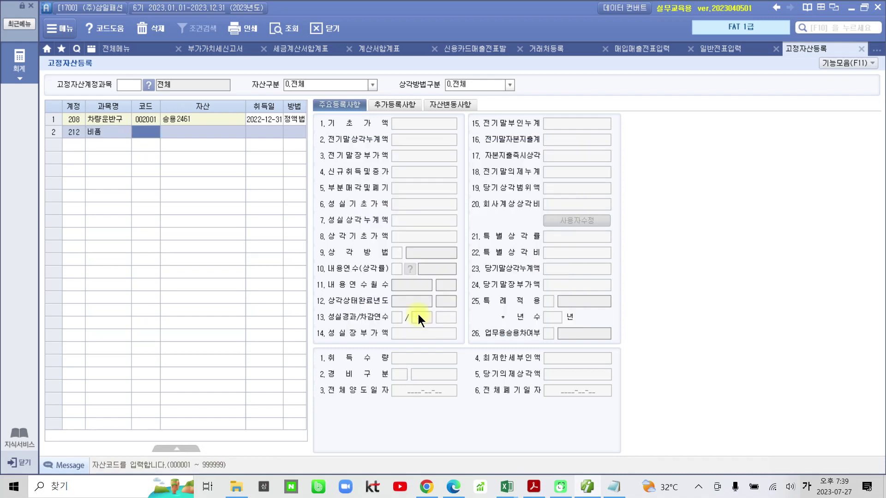
Add asset code 3002 named 컴퓨터, acquired 2023-09-15
{"action": "type", "text": "3002"}
{"action": "key", "text": "Return"}
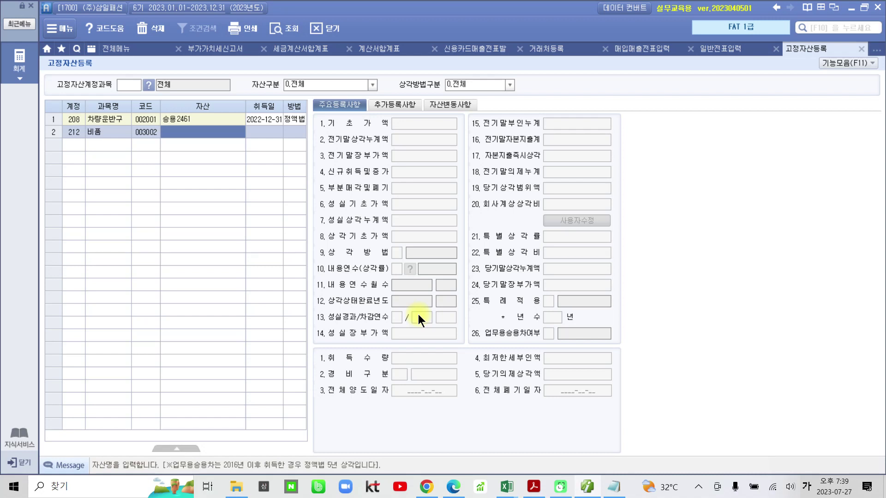
{"action": "type", "text": "컴퓨터"}
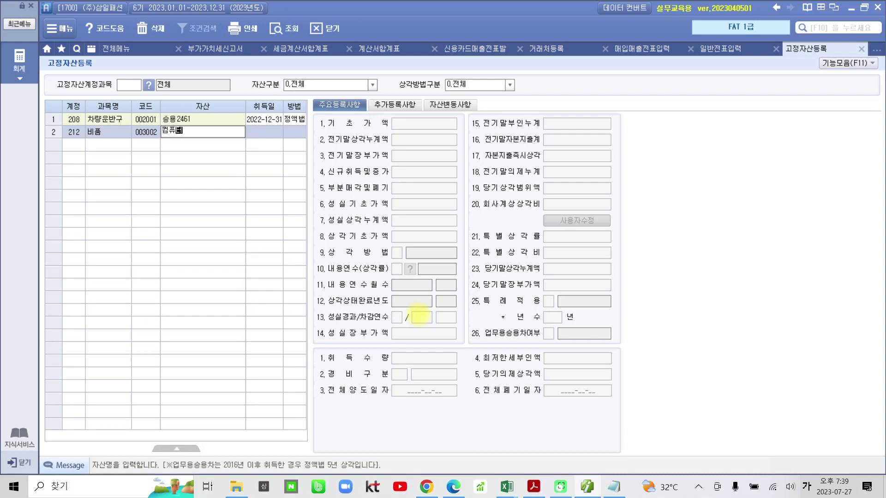
{"action": "key", "text": "Return"}
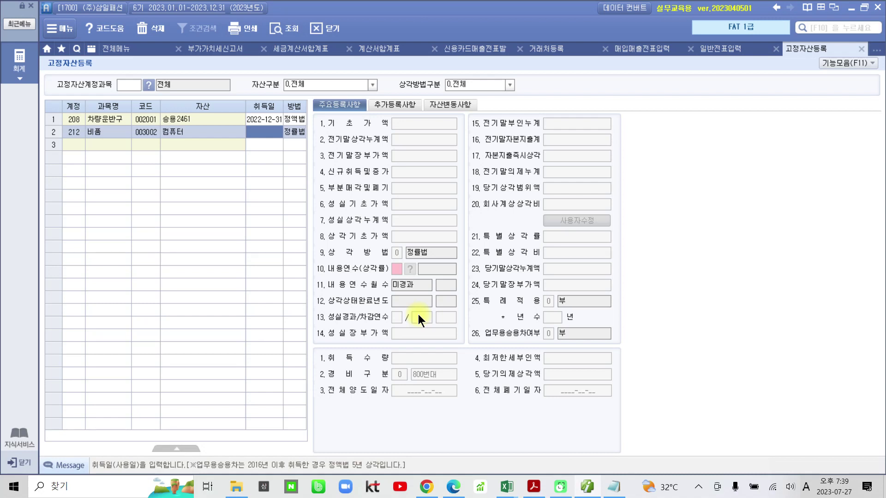
{"action": "type", "text": "2023-09-15"}
{"action": "key", "text": "Return"}
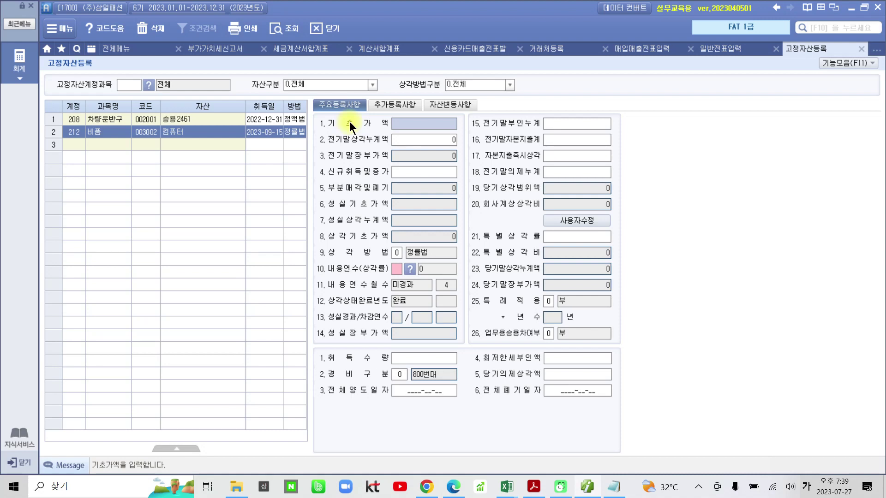
Enter 1,200,000 as asset 003002's 신규취득및증가 amount
{"action": "left_click", "coordinate": [392, 173]}
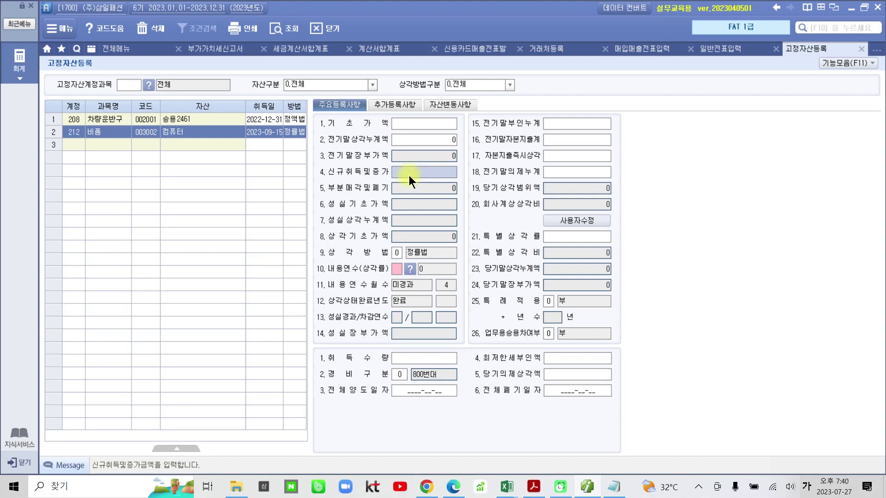
{"action": "type", "text": "1"}
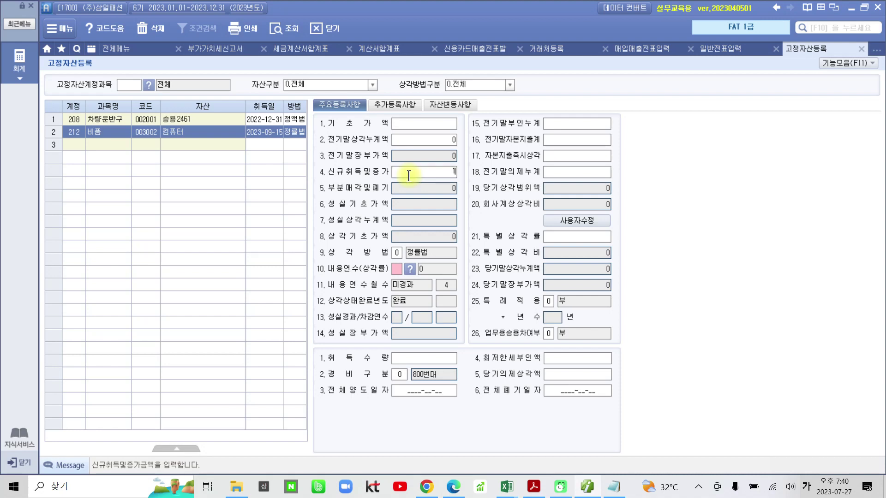
{"action": "type", "text": ",200,000"}
{"action": "key", "text": "Return"}
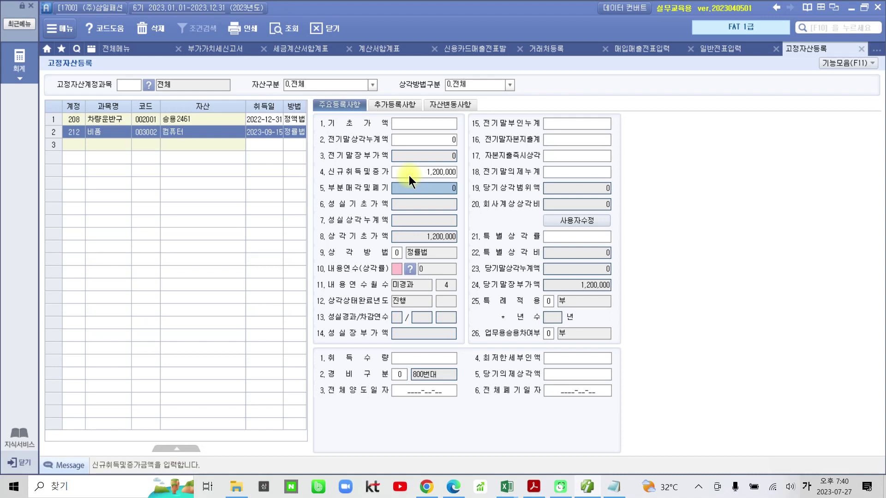
{"action": "left_click", "coordinate": [409, 176]}
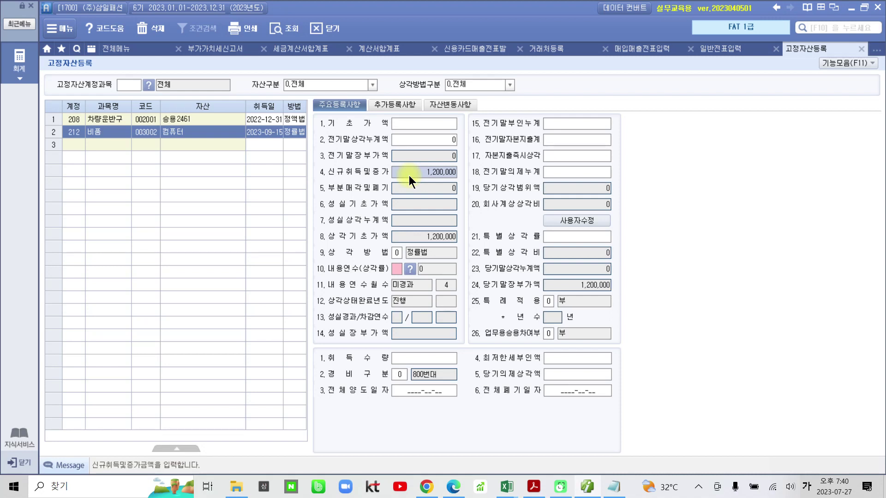
{"action": "left_click", "coordinate": [639, 48]}
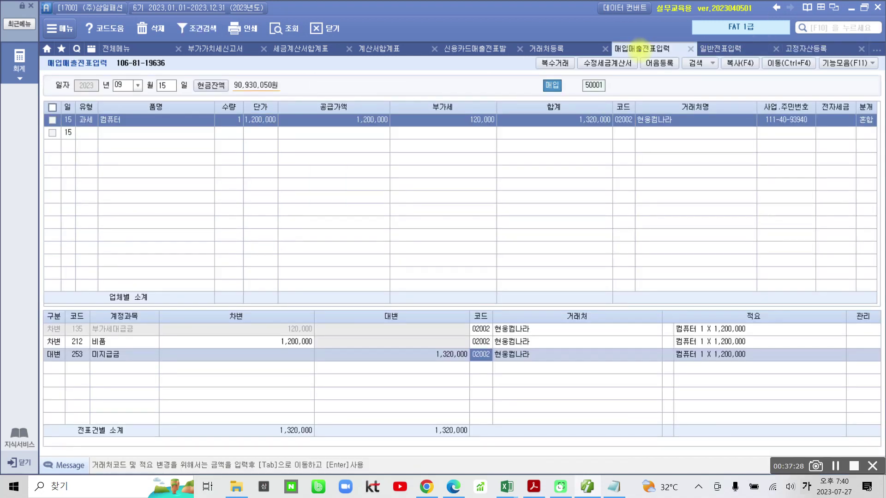
{"action": "mouse_move", "coordinate": [46, 329]}
{"action": "left_mouse_down"}
{"action": "mouse_move", "coordinate": [95, 353]}
{"action": "mouse_move", "coordinate": [323, 343]}
{"action": "mouse_move", "coordinate": [267, 334]}
{"action": "mouse_move", "coordinate": [53, 340]}
{"action": "left_mouse_up"}
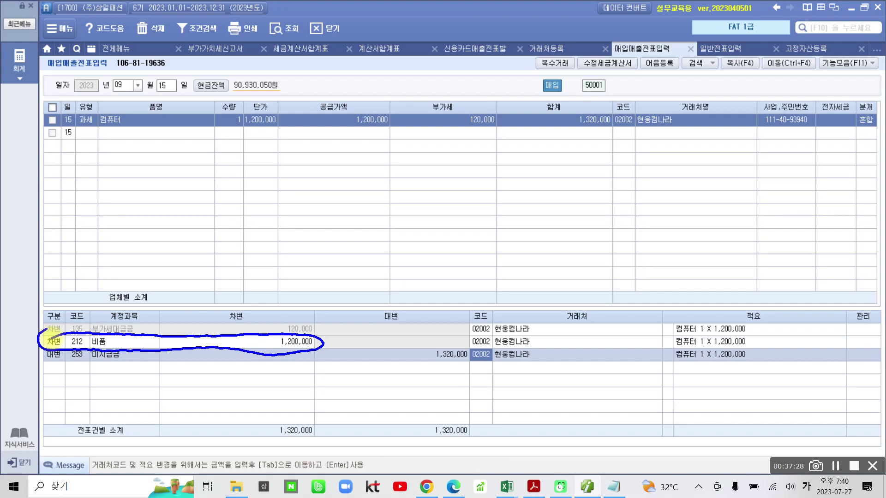
{"action": "key", "text": "Escape"}
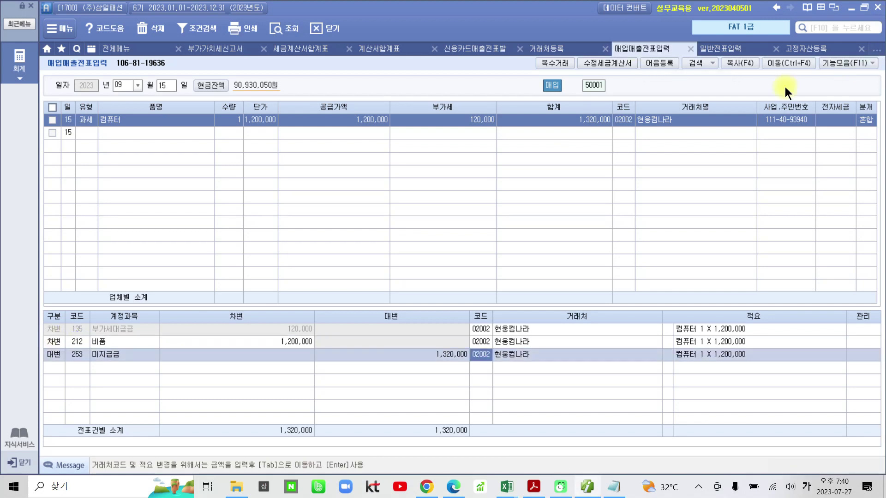
{"action": "left_click", "coordinate": [802, 51]}
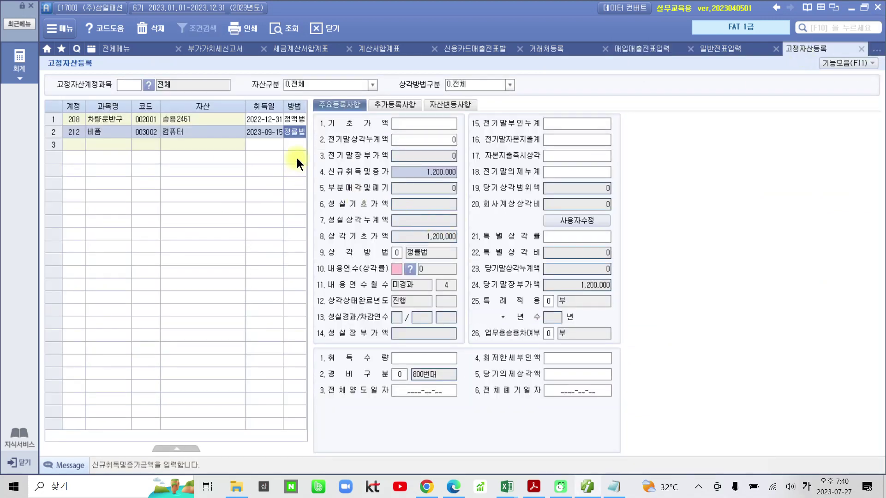
Keep 정률법 and set a 5-year 내용연수, giving rate 0.451 and 180,400 depreciation
{"action": "left_click", "coordinate": [397, 253]}
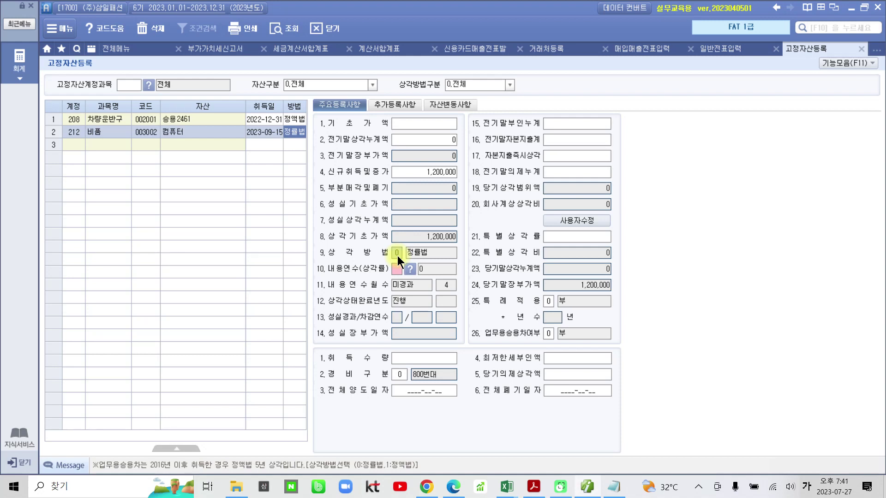
{"action": "left_click", "coordinate": [397, 269]}
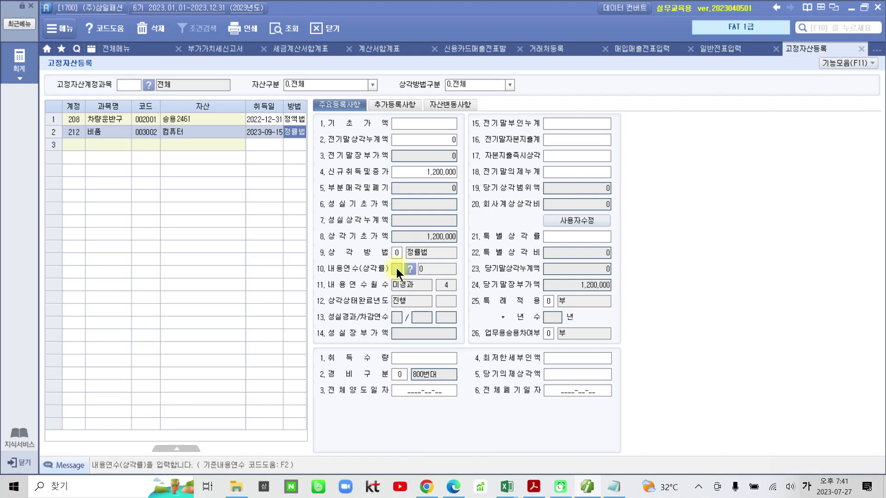
{"action": "key", "text": "Hangul"}
{"action": "type", "text": "5"}
{"action": "key", "text": "Return"}
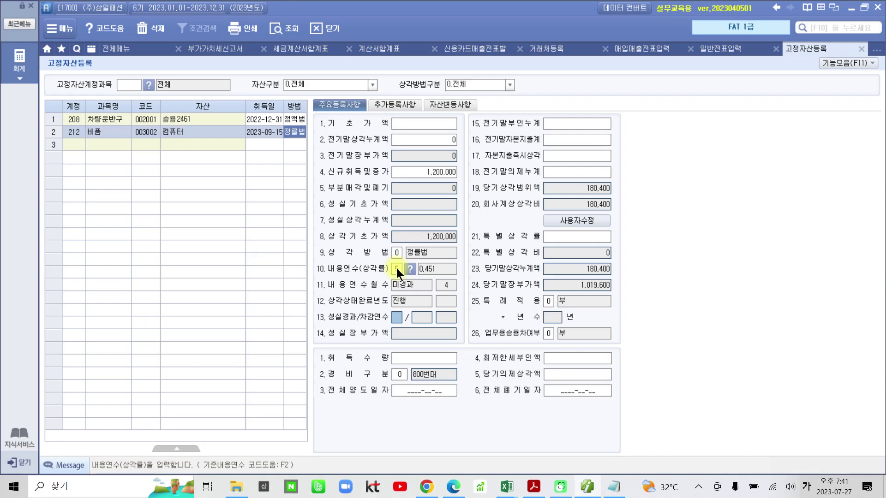
{"action": "left_click", "coordinate": [530, 487]}
Review the computer's 수행 3 tax invoice in the PDF, then go back to Smart A
{"action": "scroll", "coordinate": [397, 212], "scroll_direction": "up", "scroll_amount": 6}
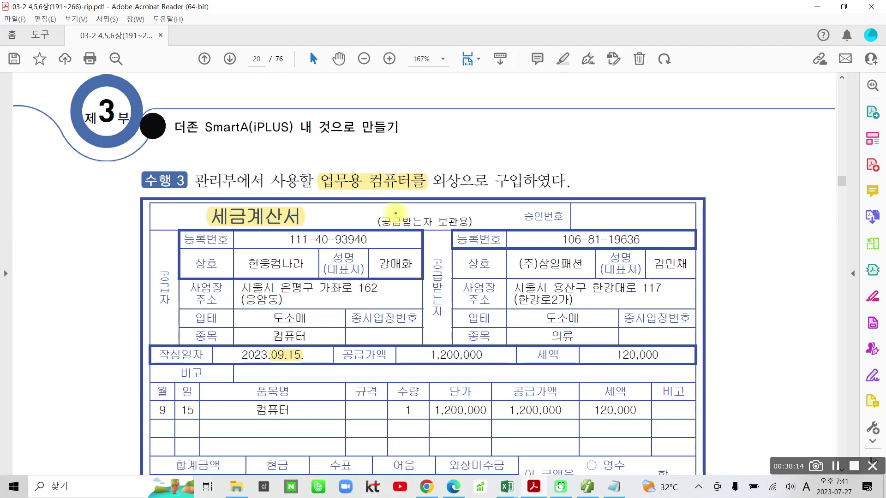
{"action": "left_click_drag", "start_coordinate": [231, 211], "coordinate": [267, 163]}
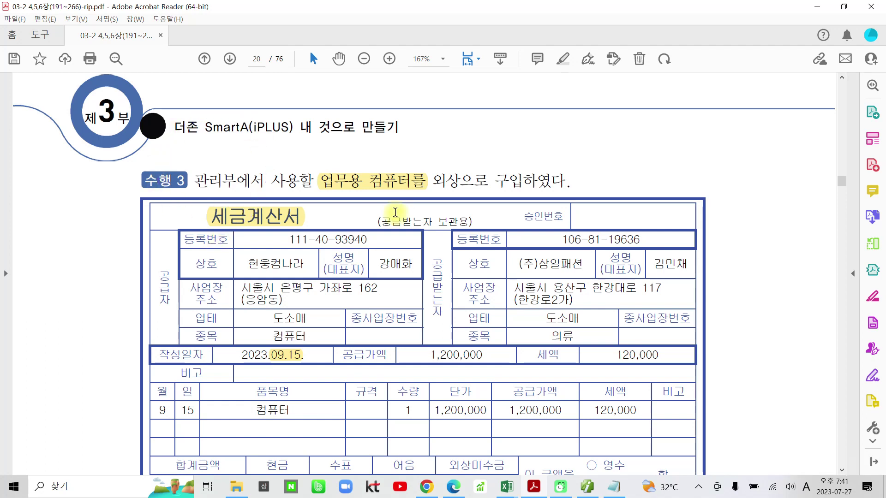
{"action": "scroll", "coordinate": [407, 221], "scroll_direction": "down", "scroll_amount": 3}
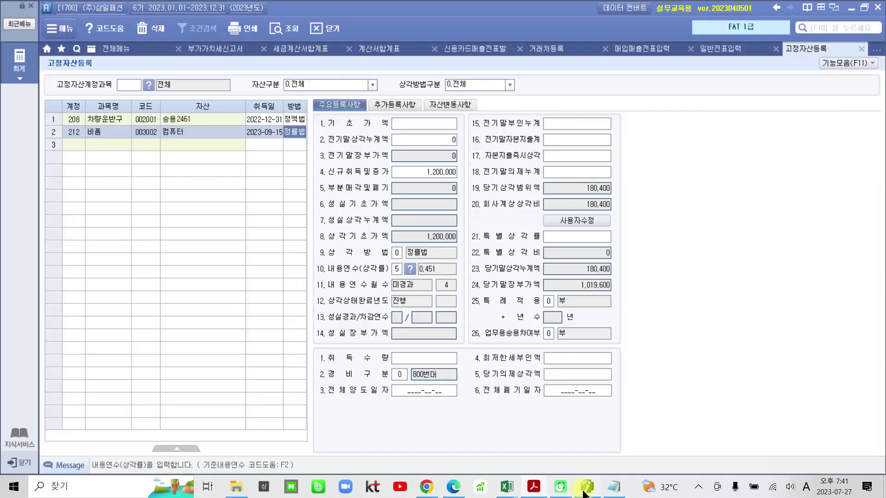
{"action": "left_click", "coordinate": [587, 486]}
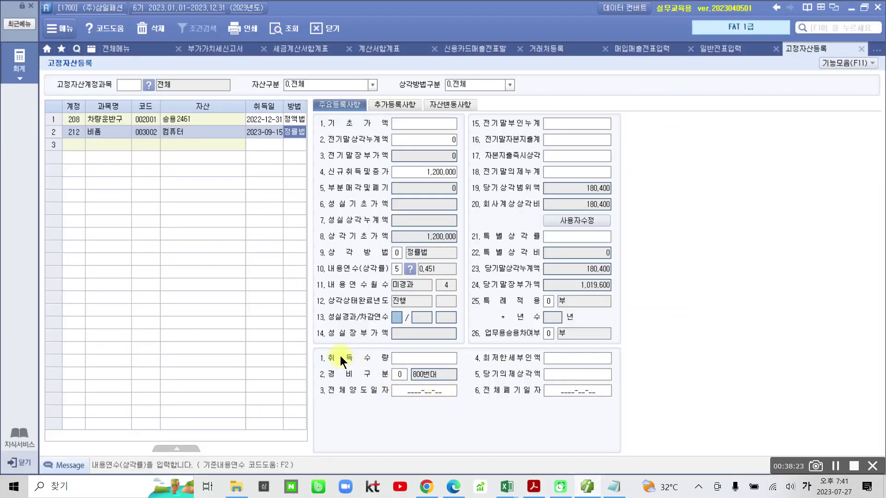
{"action": "left_click_drag", "start_coordinate": [312, 365], "coordinate": [475, 384]}
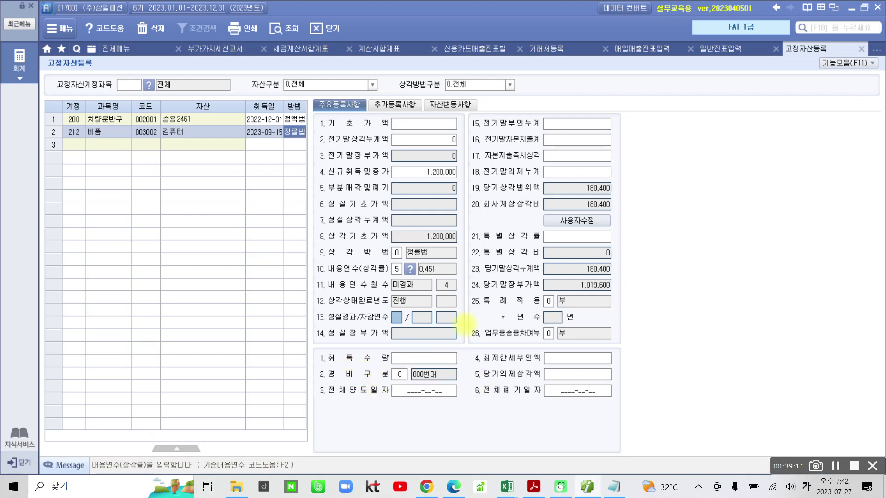
Annotate 1,200,000 × 0.451 × 4/12 = 180,400 over the fixed-asset form
{"action": "mouse_move", "coordinate": [467, 191]}
{"action": "left_mouse_down"}
{"action": "mouse_move", "coordinate": [523, 219]}
{"action": "mouse_move", "coordinate": [686, 220]}
{"action": "left_mouse_up"}
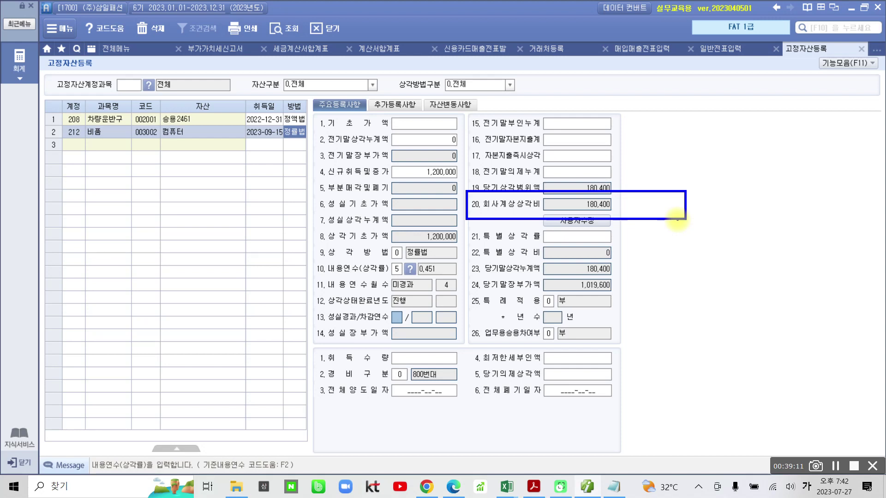
{"action": "left_click_drag", "start_coordinate": [441, 260], "coordinate": [455, 286]}
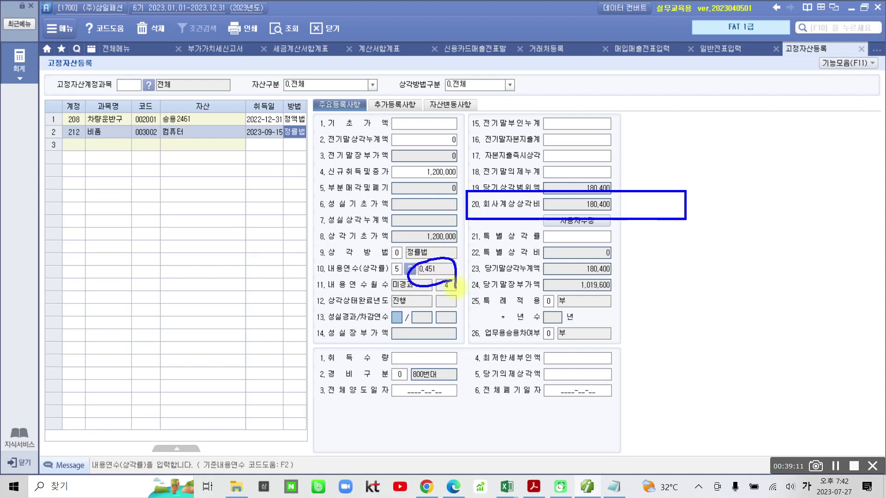
{"action": "left_click_drag", "start_coordinate": [273, 121], "coordinate": [280, 161]}
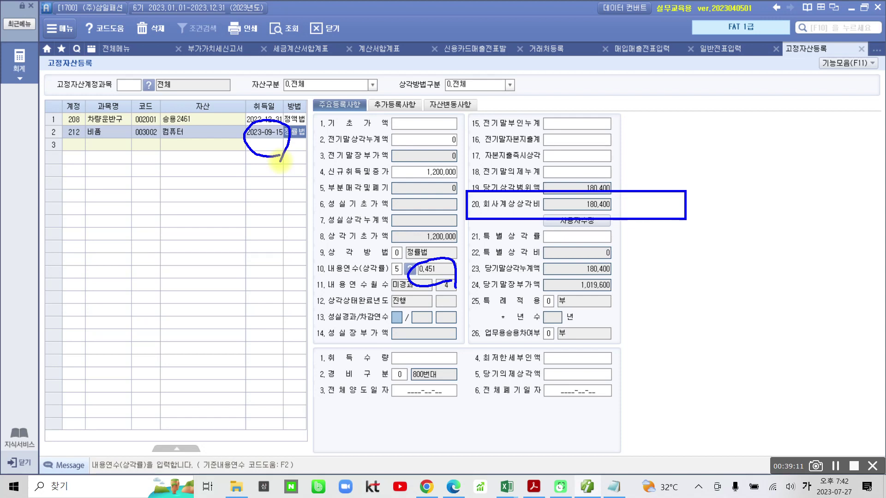
{"action": "mouse_move", "coordinate": [418, 161]}
{"action": "left_mouse_down"}
{"action": "mouse_move", "coordinate": [463, 154]}
{"action": "mouse_move", "coordinate": [462, 193]}
{"action": "left_mouse_up"}
{"action": "mouse_move", "coordinate": [545, 106]}
{"action": "left_mouse_down"}
{"action": "mouse_move", "coordinate": [535, 133]}
{"action": "mouse_move", "coordinate": [553, 142]}
{"action": "left_mouse_up"}
{"action": "mouse_move", "coordinate": [580, 105]}
{"action": "left_mouse_down"}
{"action": "mouse_move", "coordinate": [604, 119]}
{"action": "mouse_move", "coordinate": [619, 101]}
{"action": "mouse_move", "coordinate": [633, 100]}
{"action": "left_mouse_up"}
{"action": "mouse_move", "coordinate": [640, 130]}
{"action": "left_mouse_down"}
{"action": "mouse_move", "coordinate": [638, 141]}
{"action": "mouse_move", "coordinate": [676, 100]}
{"action": "mouse_move", "coordinate": [694, 119]}
{"action": "mouse_move", "coordinate": [714, 122]}
{"action": "left_mouse_up"}
{"action": "left_click_drag", "start_coordinate": [712, 99], "coordinate": [728, 122]}
{"action": "left_click_drag", "start_coordinate": [437, 286], "coordinate": [463, 284]}
{"action": "left_click_drag", "start_coordinate": [766, 97], "coordinate": [784, 138]}
{"action": "mouse_move", "coordinate": [808, 93]}
{"action": "left_mouse_down"}
{"action": "mouse_move", "coordinate": [824, 118]}
{"action": "mouse_move", "coordinate": [818, 125]}
{"action": "left_mouse_up"}
{"action": "mouse_move", "coordinate": [837, 91]}
{"action": "left_mouse_down"}
{"action": "mouse_move", "coordinate": [831, 121]}
{"action": "mouse_move", "coordinate": [853, 95]}
{"action": "left_mouse_up"}
{"action": "left_click_drag", "start_coordinate": [864, 84], "coordinate": [857, 123]}
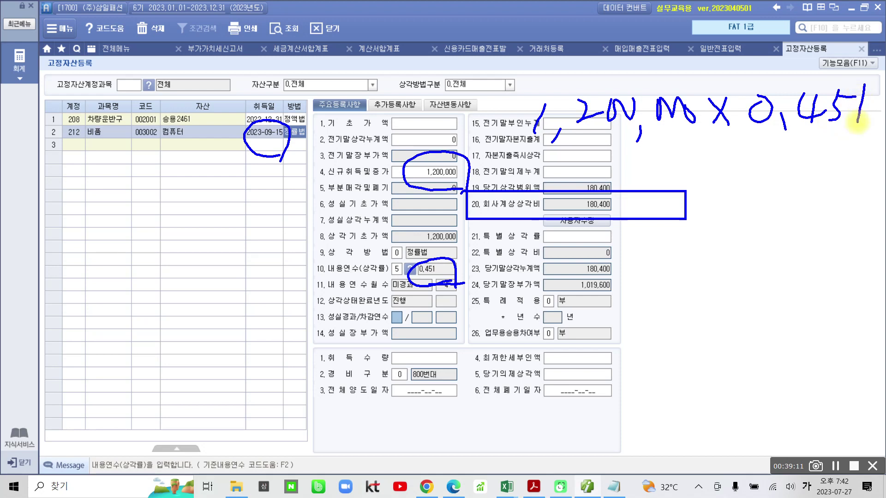
{"action": "mouse_move", "coordinate": [709, 148]}
{"action": "left_mouse_down"}
{"action": "mouse_move", "coordinate": [689, 172]}
{"action": "mouse_move", "coordinate": [712, 177]}
{"action": "left_mouse_up"}
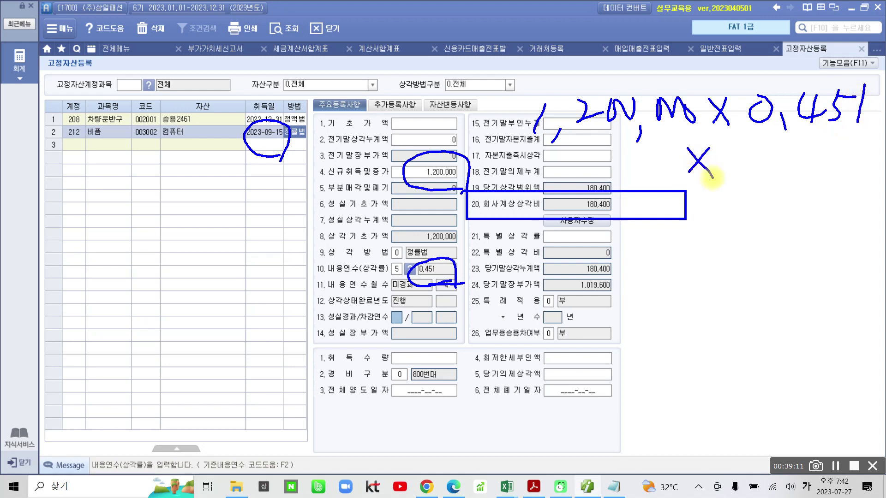
{"action": "mouse_move", "coordinate": [743, 141]}
{"action": "left_mouse_down"}
{"action": "mouse_move", "coordinate": [755, 163]}
{"action": "mouse_move", "coordinate": [763, 161]}
{"action": "left_mouse_up"}
{"action": "left_click_drag", "start_coordinate": [756, 141], "coordinate": [737, 176]}
{"action": "left_click_drag", "start_coordinate": [797, 142], "coordinate": [768, 187]}
{"action": "left_click_drag", "start_coordinate": [807, 160], "coordinate": [793, 186]}
{"action": "left_click_drag", "start_coordinate": [819, 161], "coordinate": [841, 190]}
{"action": "left_click_drag", "start_coordinate": [708, 236], "coordinate": [742, 238]}
{"action": "left_click_drag", "start_coordinate": [713, 252], "coordinate": [746, 259]}
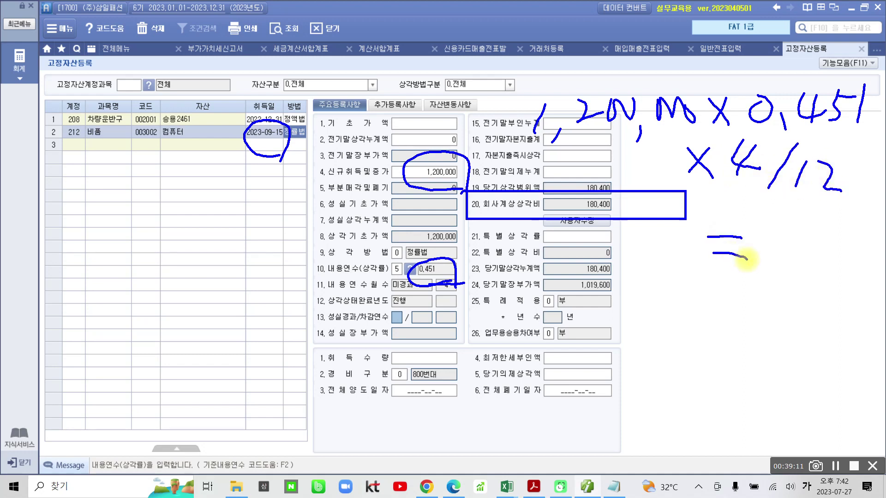
{"action": "left_click_drag", "start_coordinate": [626, 208], "coordinate": [575, 263]}
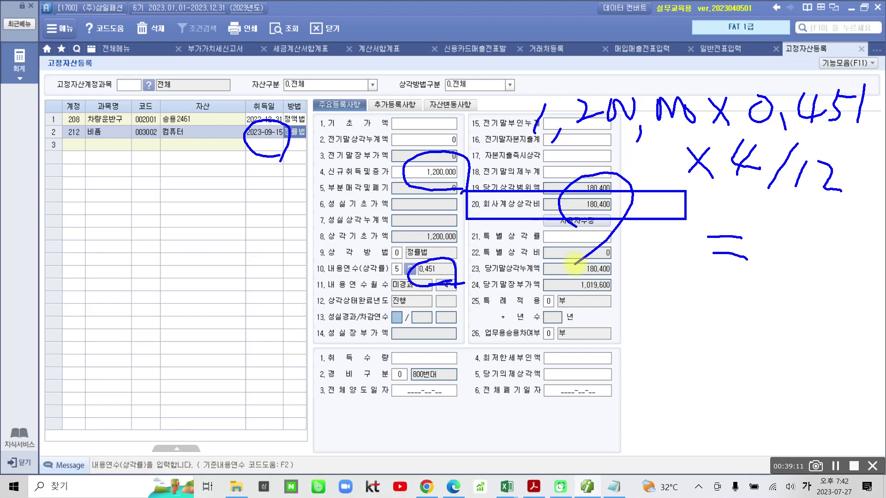
Clear the pen marks, recheck the 180,400 depreciation, and return to the PDF
{"action": "key", "text": "Escape"}
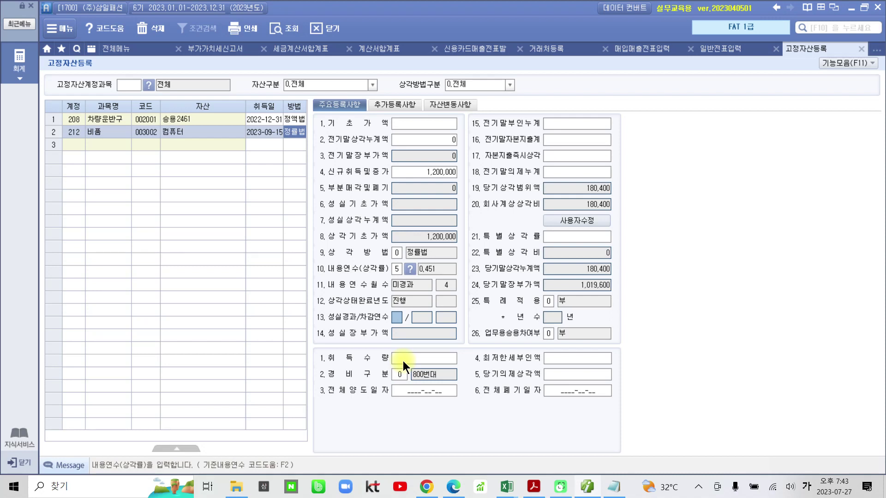
{"action": "left_click", "coordinate": [606, 205]}
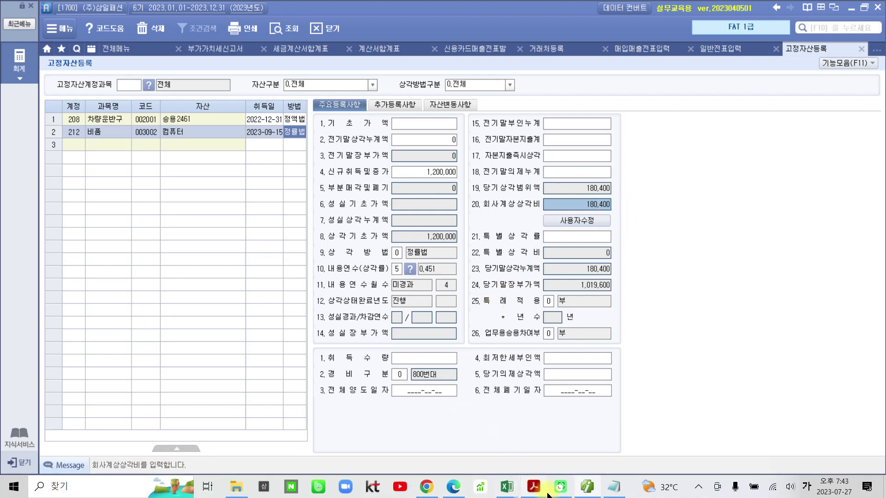
{"action": "left_click", "coordinate": [534, 486]}
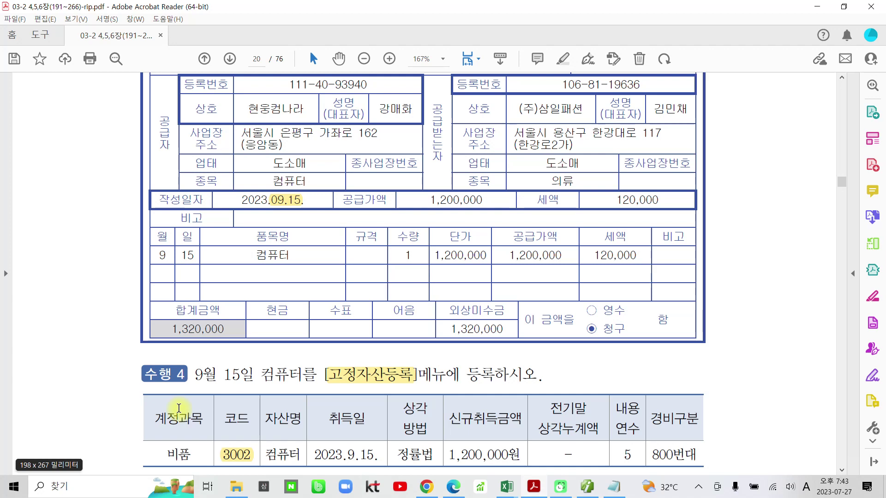
Highlight the 수행 5 task sentence and the 전자계산서 title in yellow
{"action": "scroll", "coordinate": [253, 412], "scroll_direction": "down", "scroll_amount": 6}
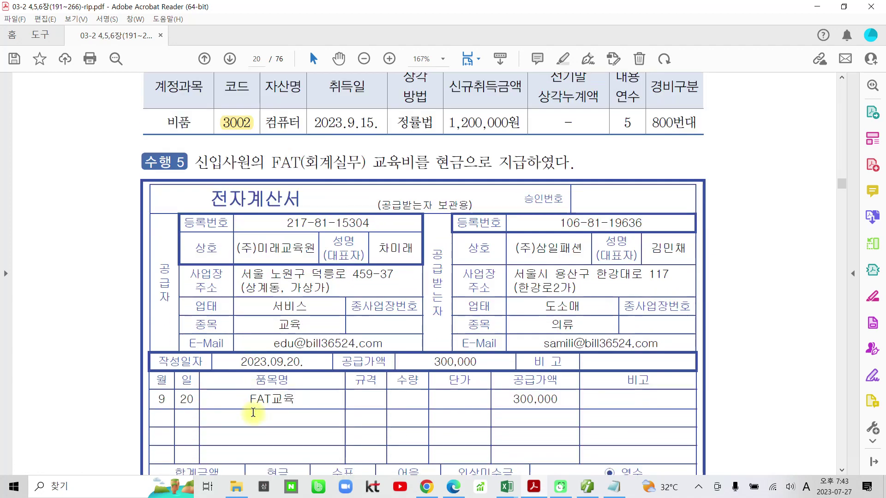
{"action": "scroll", "coordinate": [253, 411], "scroll_direction": "down", "scroll_amount": 1}
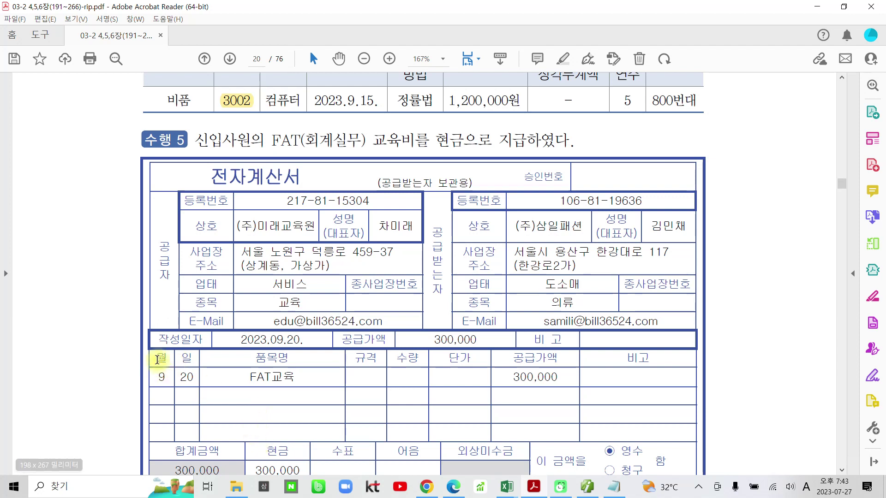
{"action": "left_click_drag", "start_coordinate": [192, 139], "coordinate": [386, 139]}
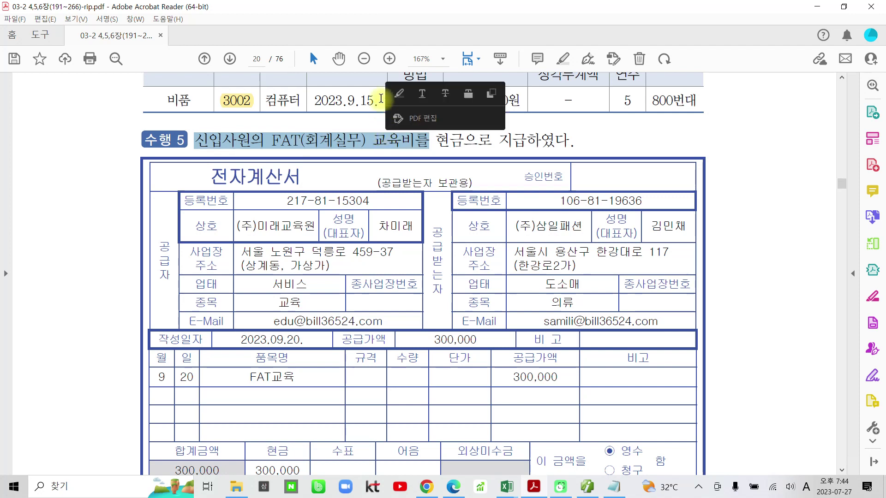
{"action": "left_click", "coordinate": [399, 94]}
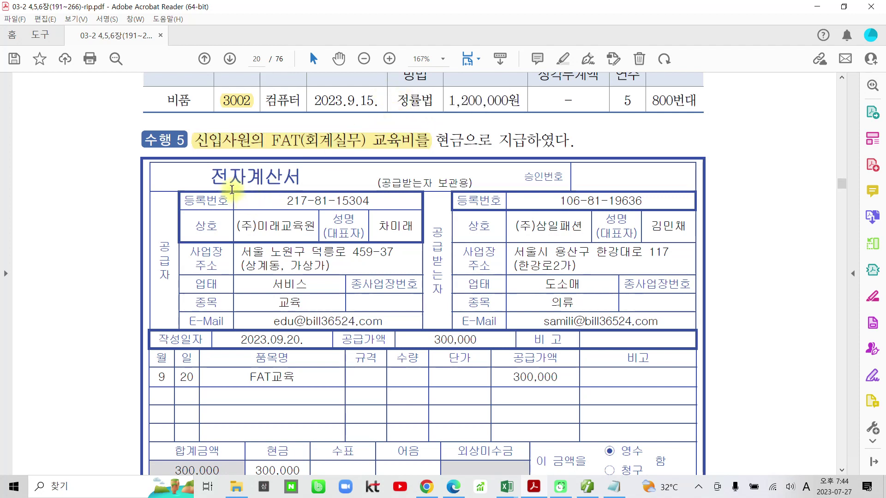
{"action": "left_click_drag", "start_coordinate": [211, 176], "coordinate": [303, 167]}
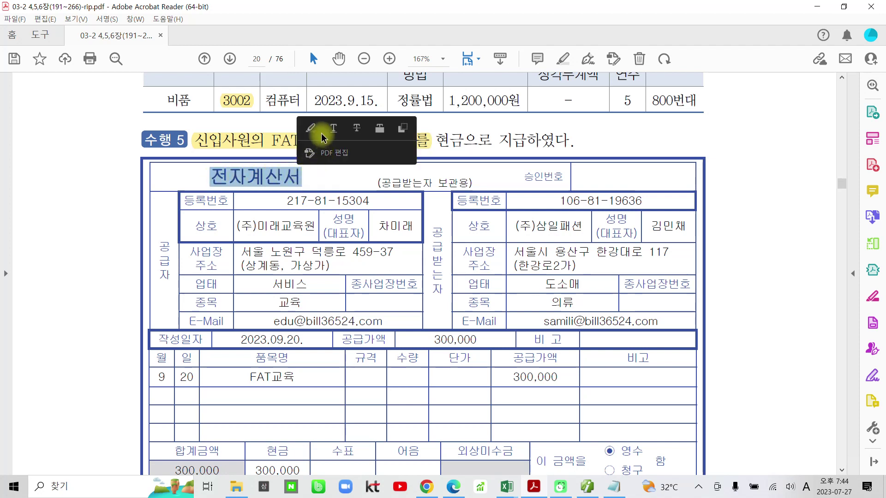
{"action": "left_click", "coordinate": [310, 128]}
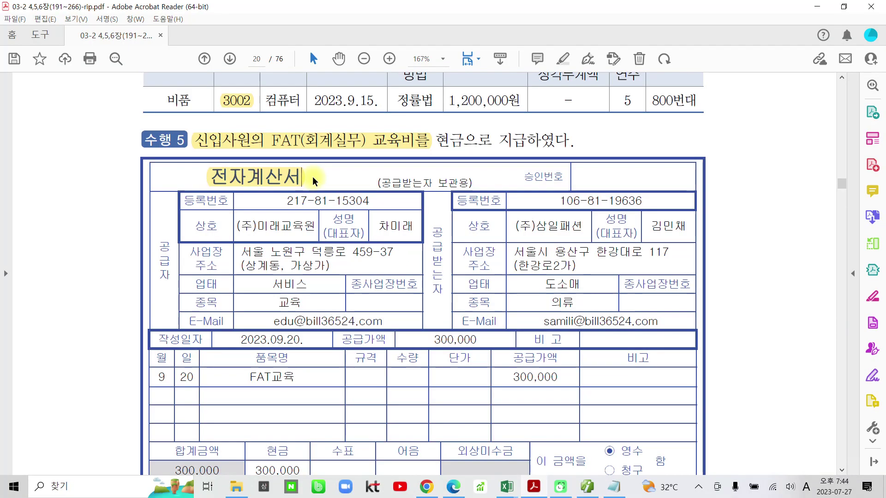
Mark purchase type code 53 and the supplier's name, then return to Smart A
{"action": "left_click_drag", "start_coordinate": [69, 184], "coordinate": [57, 241]}
{"action": "left_click_drag", "start_coordinate": [60, 201], "coordinate": [92, 197]}
{"action": "mouse_move", "coordinate": [100, 190]}
{"action": "left_mouse_down"}
{"action": "mouse_move", "coordinate": [113, 208]}
{"action": "mouse_move", "coordinate": [106, 247]}
{"action": "left_mouse_up"}
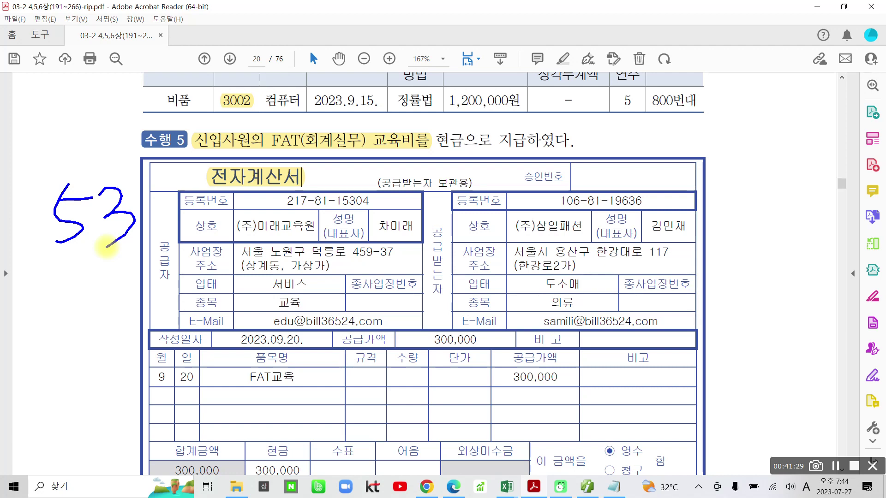
{"action": "left_click_drag", "start_coordinate": [323, 241], "coordinate": [313, 277]}
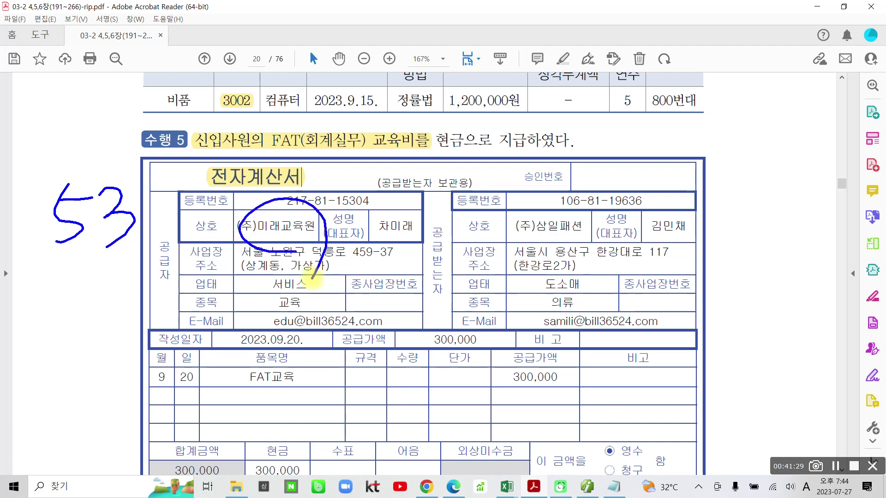
{"action": "key", "text": "Escape"}
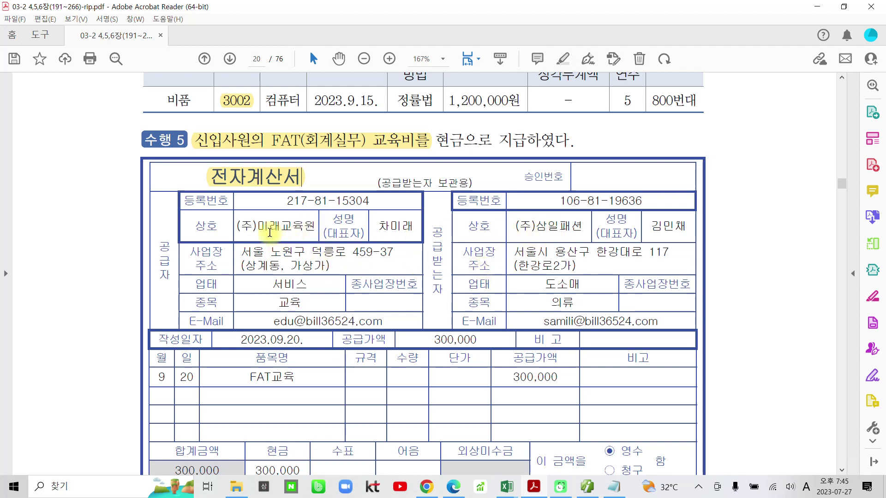
{"action": "left_click_drag", "start_coordinate": [254, 227], "coordinate": [316, 227]}
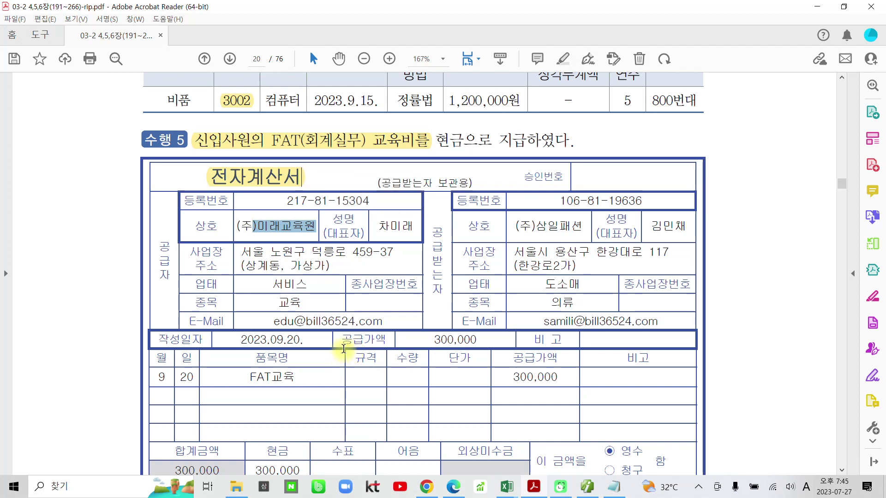
{"action": "scroll", "coordinate": [344, 352], "scroll_direction": "down", "scroll_amount": 1}
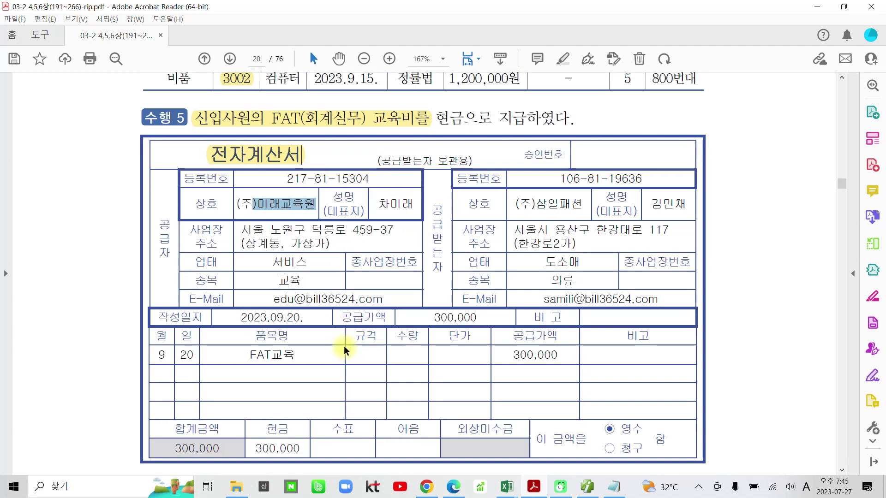
{"action": "left_click", "coordinate": [222, 323]}
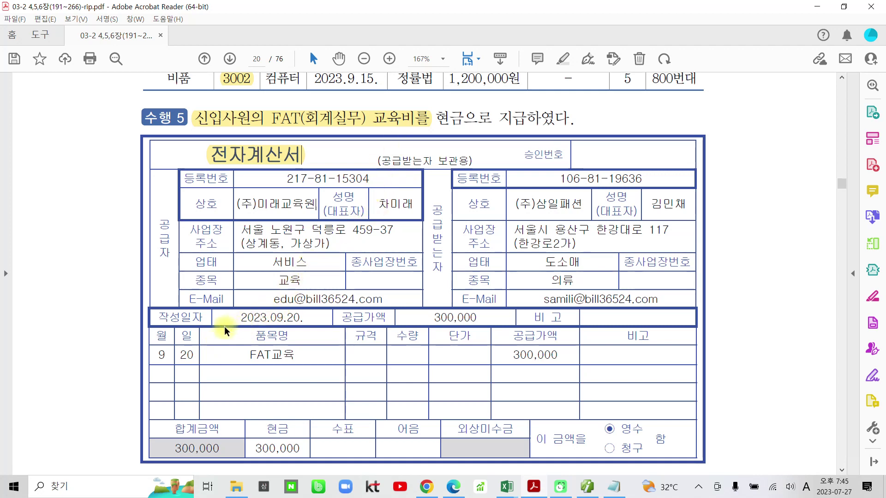
{"action": "left_click", "coordinate": [588, 486]}
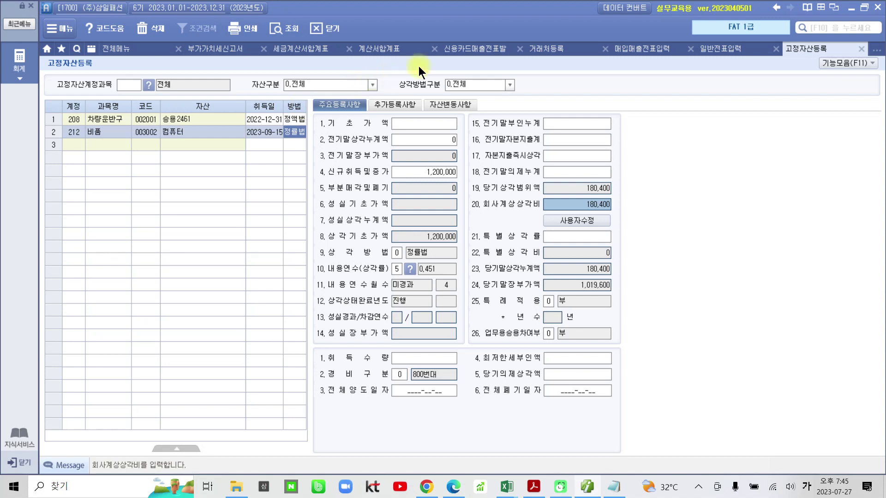
Start a purchase voucher dated the 20th with type 13 (면세)
{"action": "left_click", "coordinate": [637, 49]}
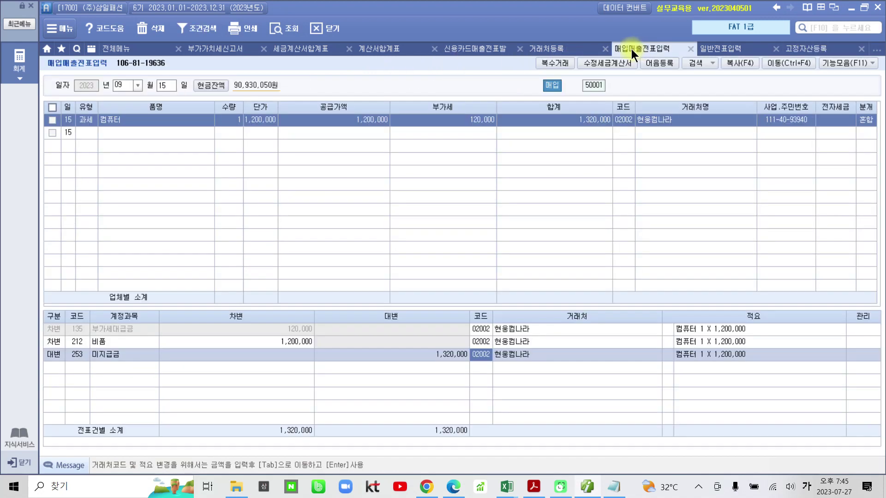
{"action": "left_click", "coordinate": [160, 87]}
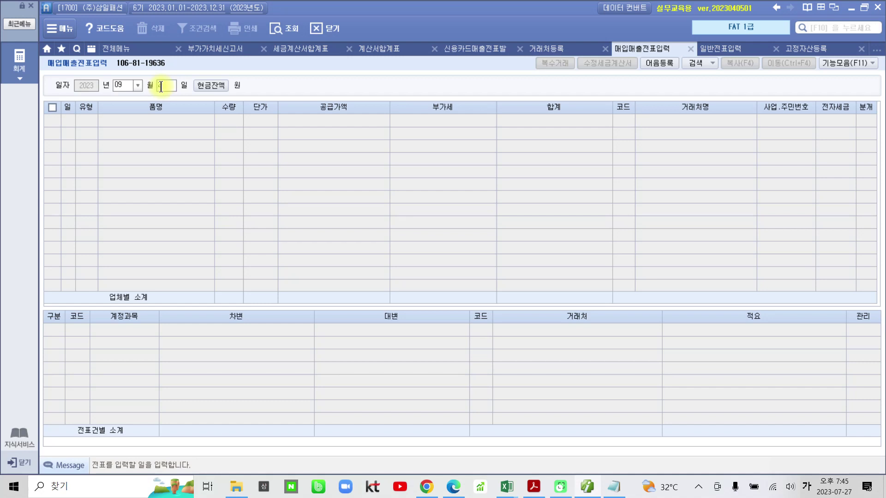
{"action": "type", "text": "20"}
{"action": "key", "text": "Return"}
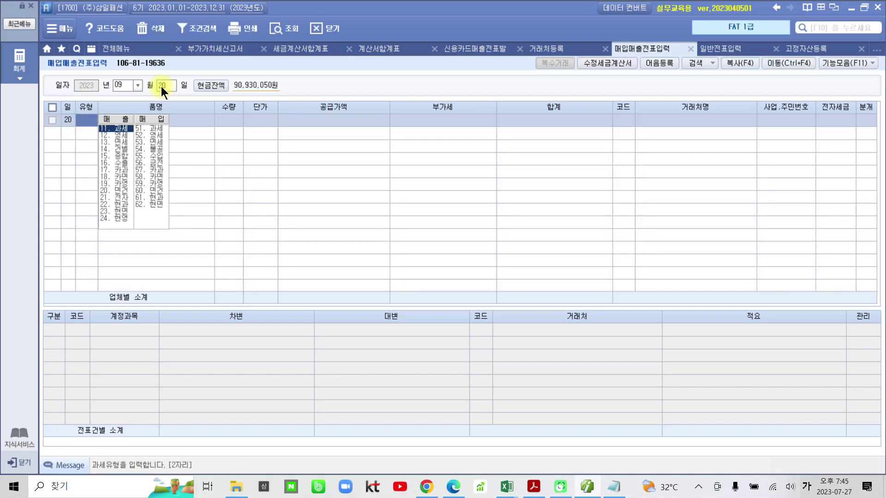
{"action": "type", "text": "13"}
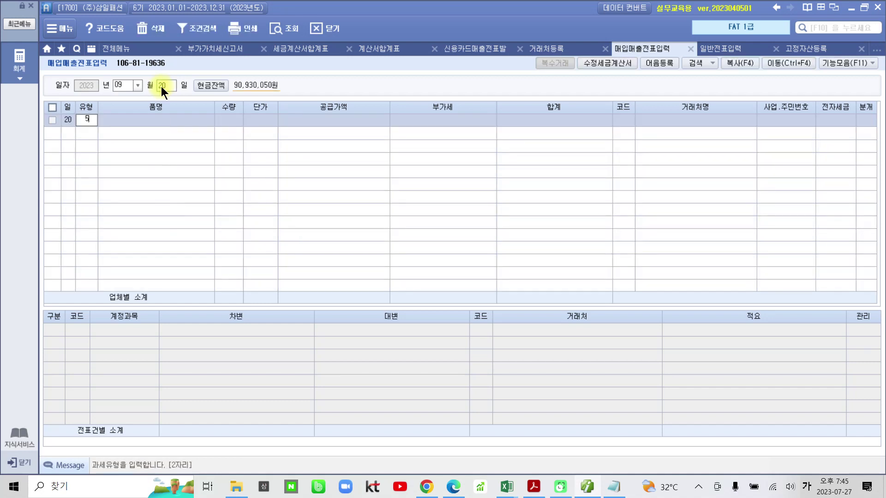
{"action": "key", "text": "Return"}
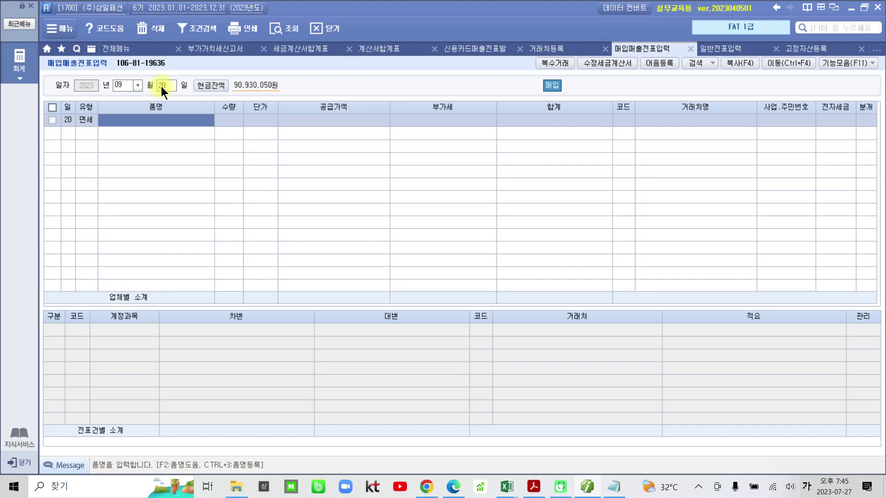
Enter item FAT교육 with a 300,000 supply amount
{"action": "type", "text": "ㄹㅆ"}
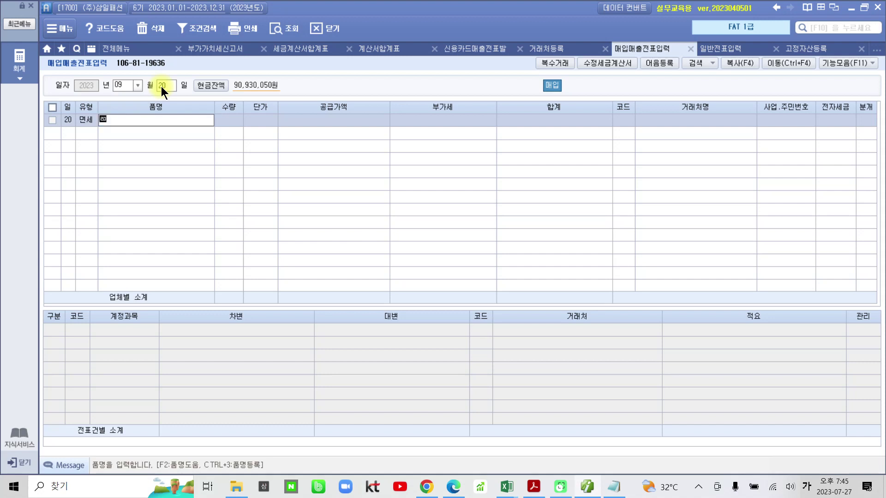
{"action": "key", "text": "BackSpace"}
{"action": "key", "text": "BackSpace"}
{"action": "key", "text": "Hangul"}
{"action": "type", "text": "FAT"}
{"action": "key", "text": "Hangul"}
{"action": "type", "text": "교육"}
{"action": "key", "text": "Return"}
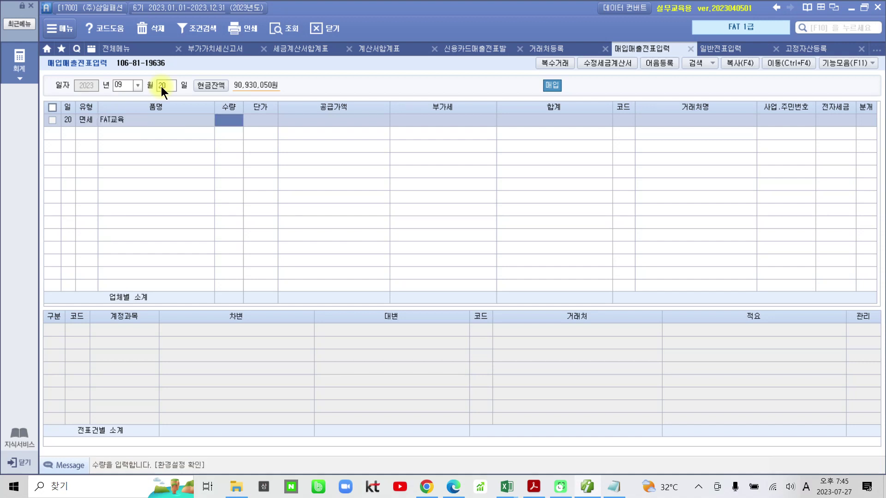
{"action": "key", "text": "Return"}
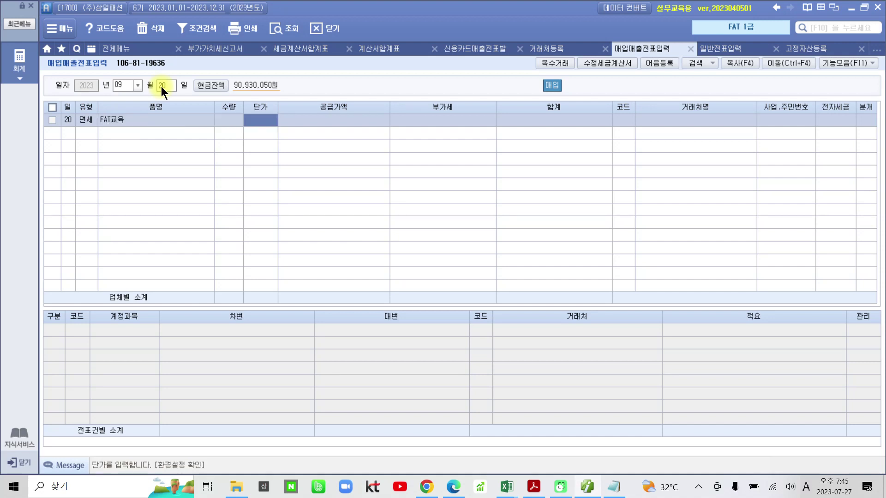
{"action": "key", "text": "Return"}
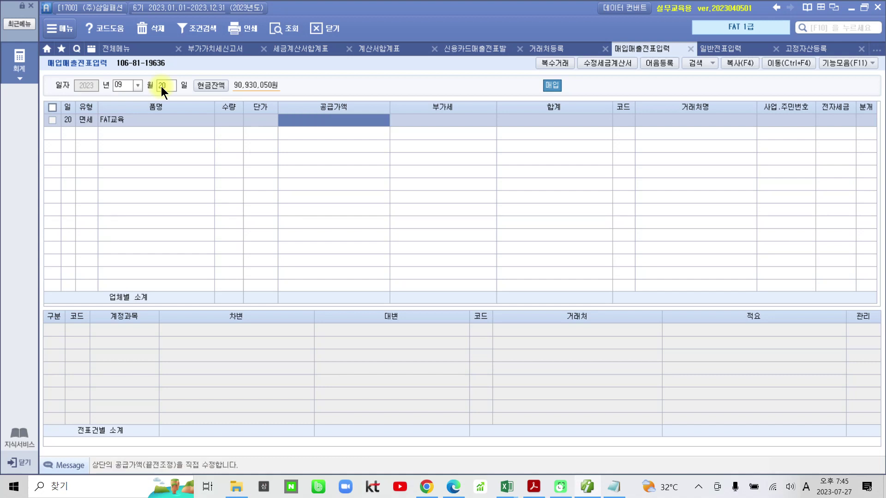
{"action": "type", "text": "3000000"}
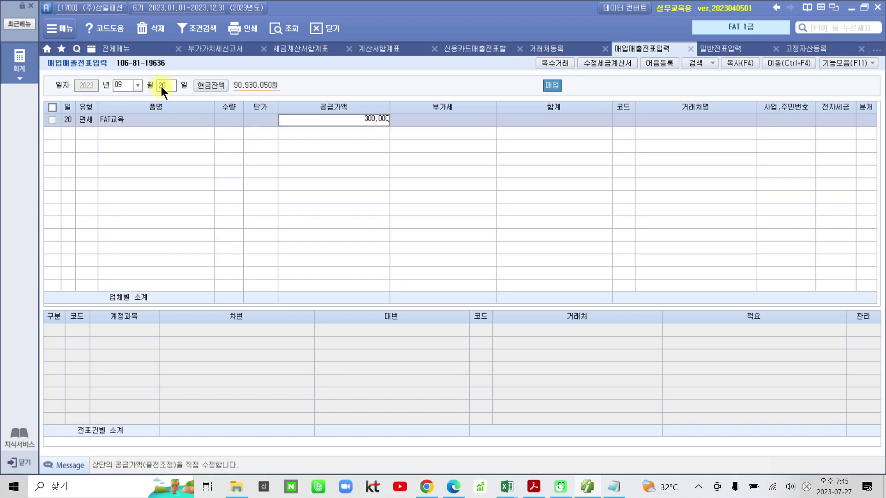
{"action": "key", "text": "Return"}
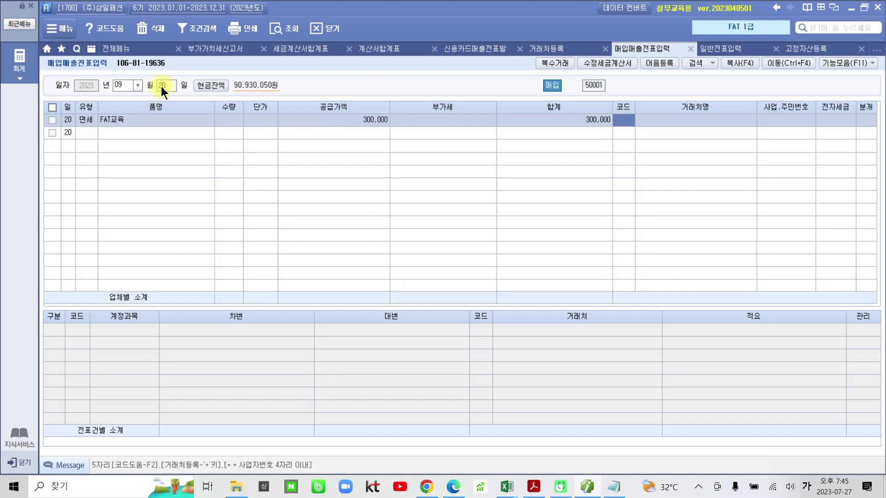
Choose supplier 미래 (02003), mark it 전자입력 (1), and settle as 1 (현금)
{"action": "type", "text": "미래"}
{"action": "key", "text": "Return"}
{"action": "key", "text": "Return"}
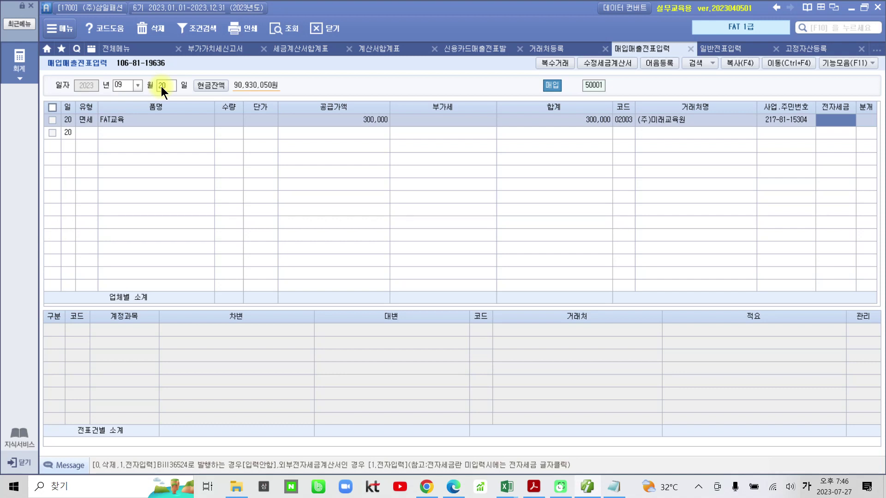
{"action": "type", "text": "1"}
{"action": "key", "text": "Return"}
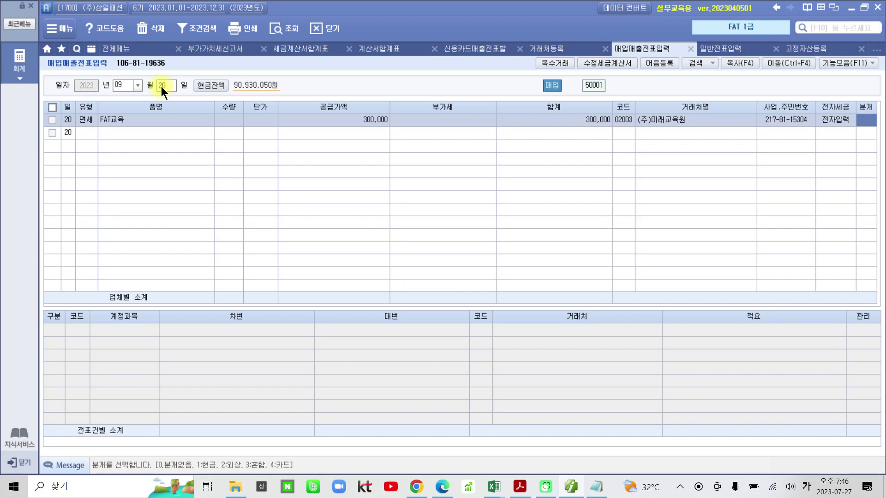
{"action": "type", "text": "1"}
{"action": "key", "text": "Return"}
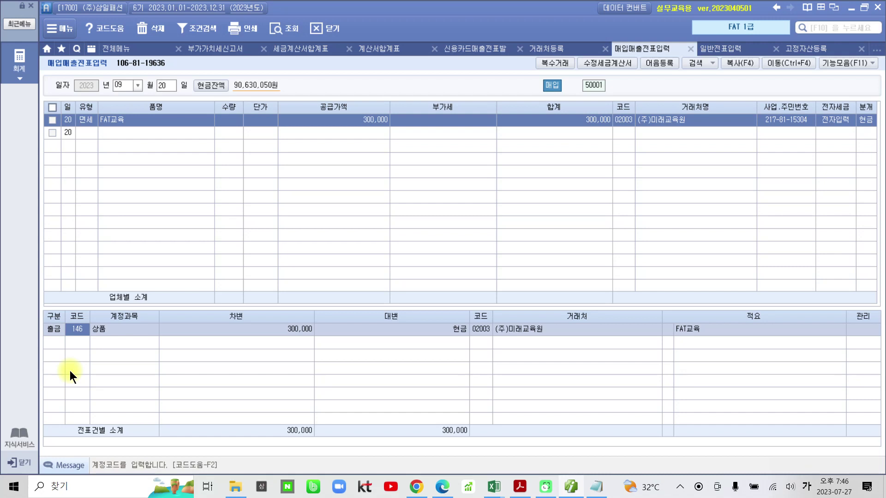
Debit the 300,000 to 825 교육훈련비 instead of 146 상품
{"action": "type", "text": "교육"}
{"action": "key", "text": "Return"}
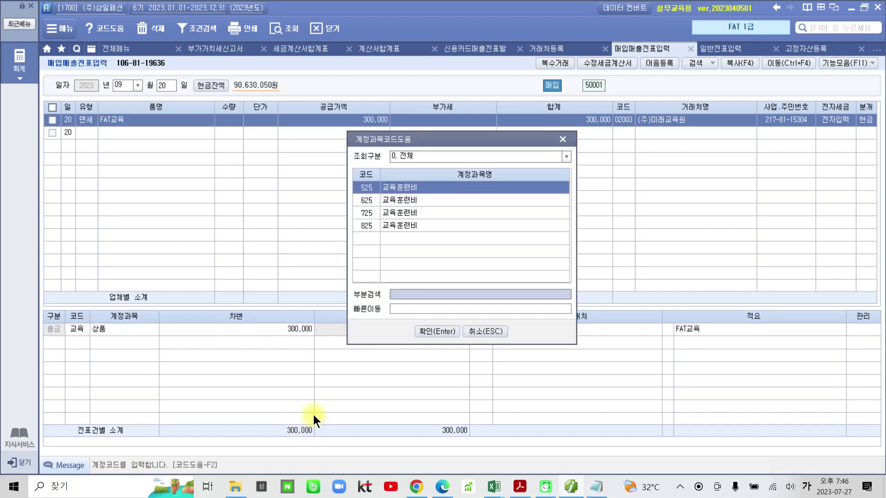
{"action": "left_click", "coordinate": [399, 226]}
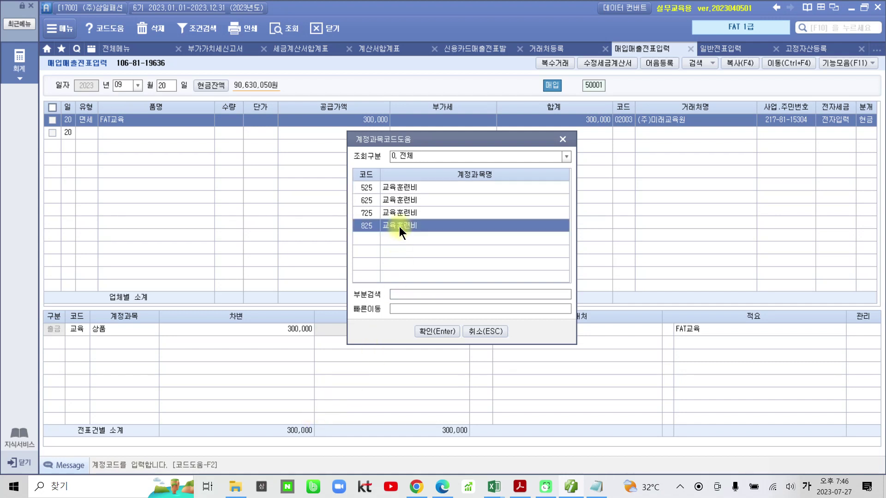
{"action": "left_click", "coordinate": [425, 333]}
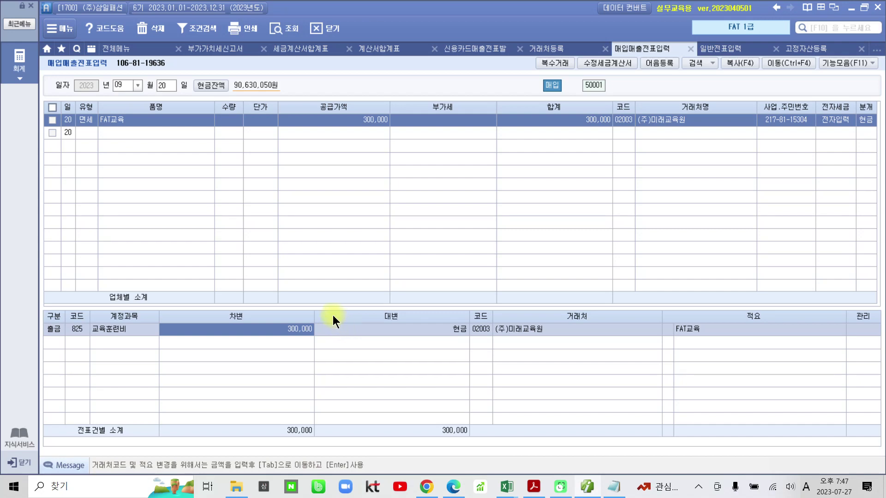
{"action": "left_click", "coordinate": [534, 486]}
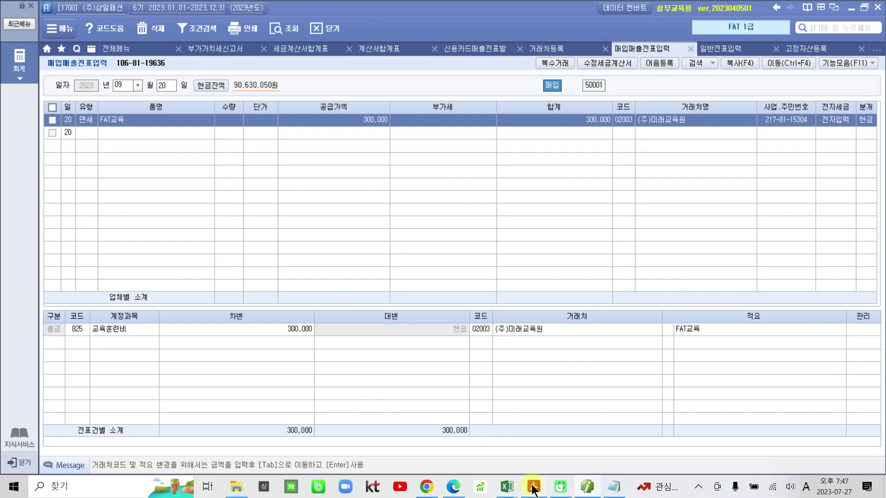
On page 21, highlight the heading 공제받지 못할 매입세액 and the label 매입세액 불공제 in yellow
{"action": "scroll", "coordinate": [441, 344], "scroll_direction": "down", "scroll_amount": 10}
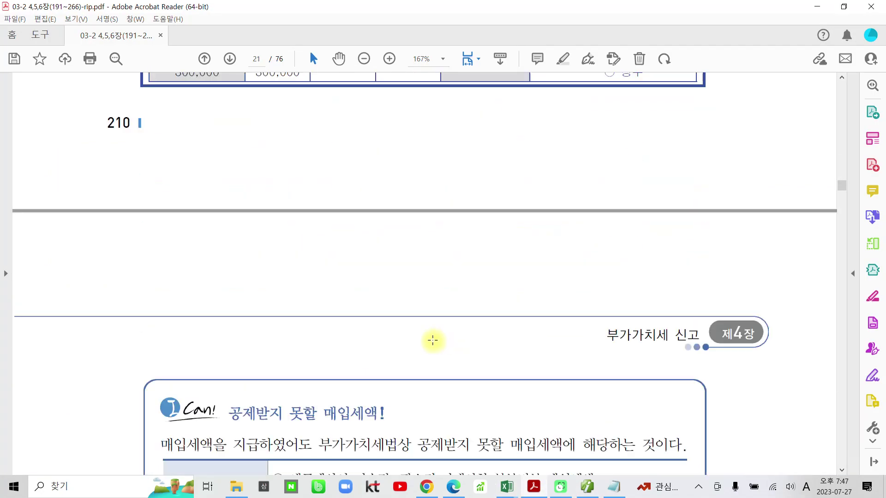
{"action": "scroll", "coordinate": [432, 342], "scroll_direction": "down", "scroll_amount": 3}
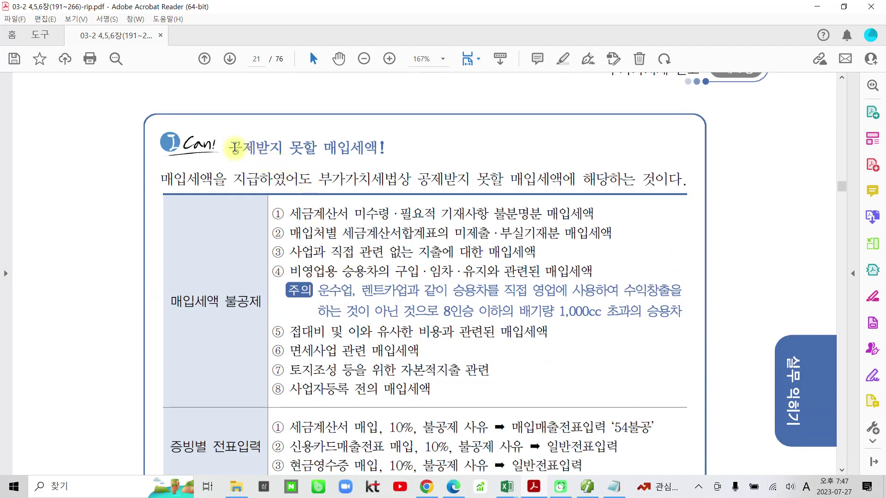
{"action": "left_click_drag", "start_coordinate": [239, 148], "coordinate": [379, 148]}
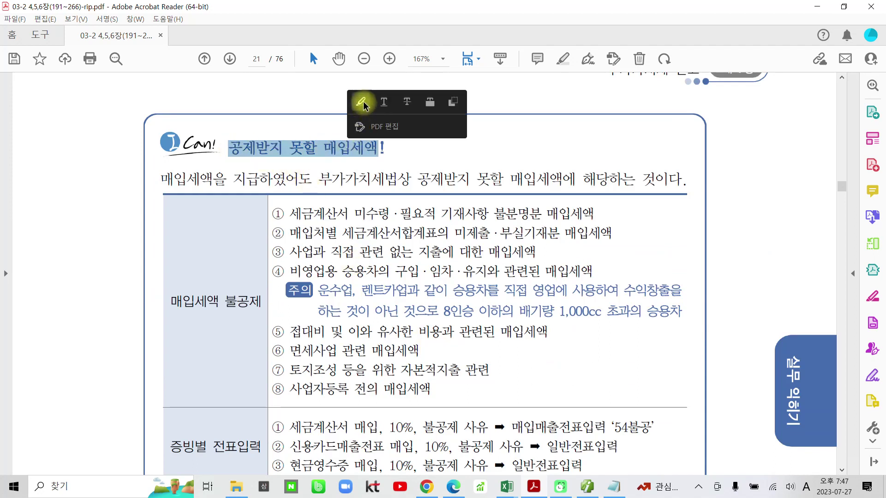
{"action": "left_click", "coordinate": [361, 97]}
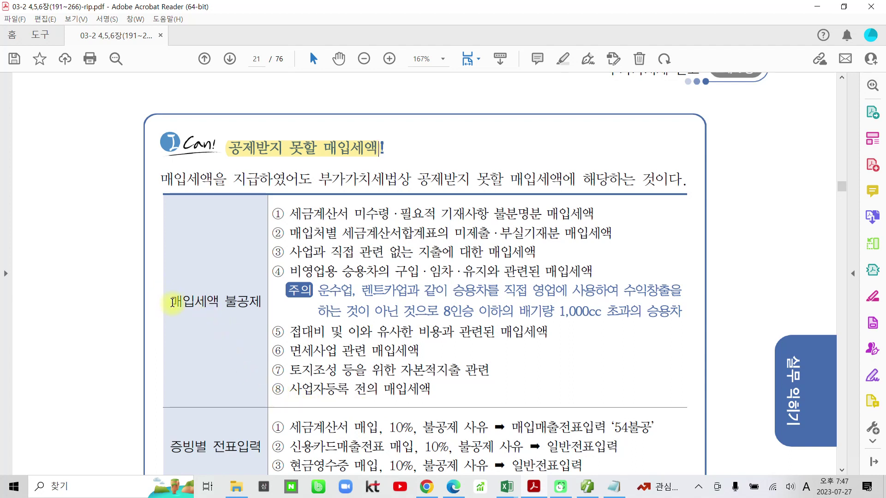
{"action": "left_click_drag", "start_coordinate": [173, 302], "coordinate": [261, 303]}
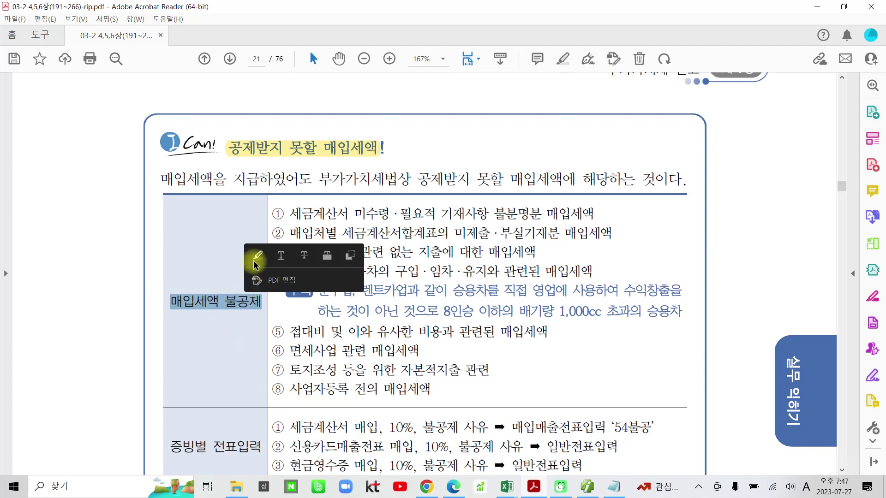
{"action": "left_click", "coordinate": [257, 255]}
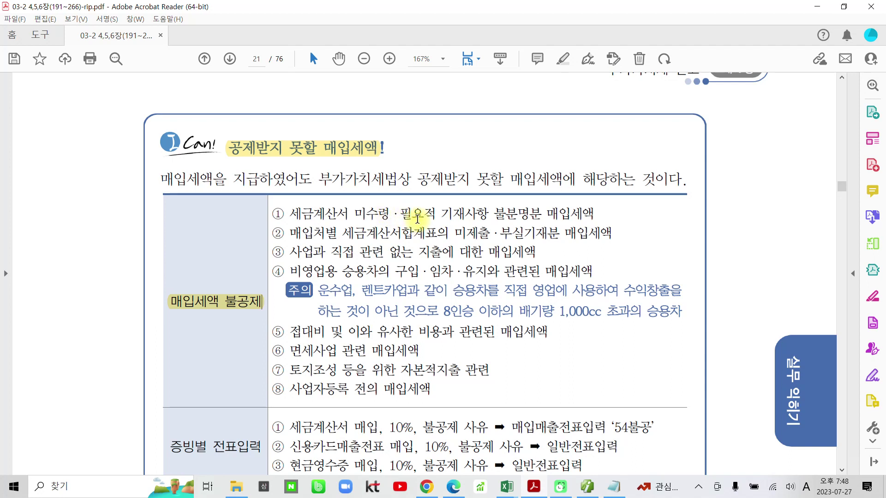
Highlight · 필요적 기재사항 in item ①, leaving 세금계산서 미수령 unhighlighted
{"action": "left_click_drag", "start_coordinate": [295, 215], "coordinate": [389, 215]}
{"action": "left_click", "coordinate": [396, 216]}
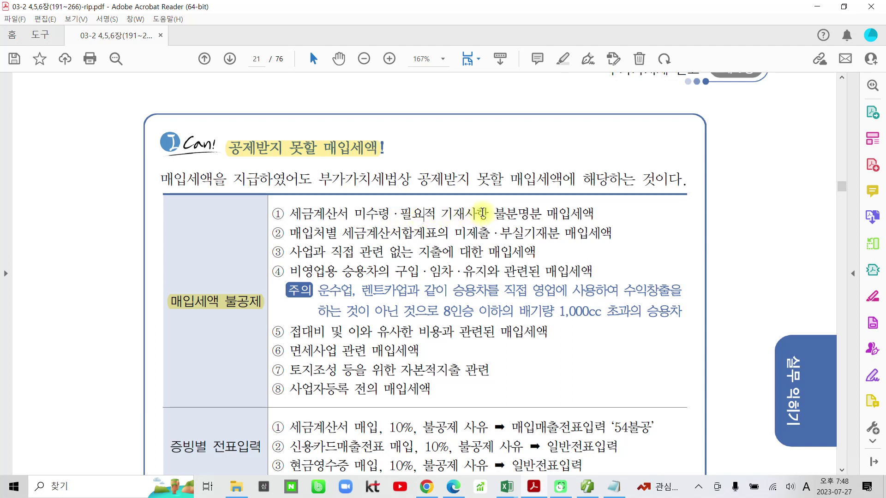
{"action": "left_click_drag", "start_coordinate": [392, 215], "coordinate": [488, 215]}
{"action": "left_click", "coordinate": [486, 168]}
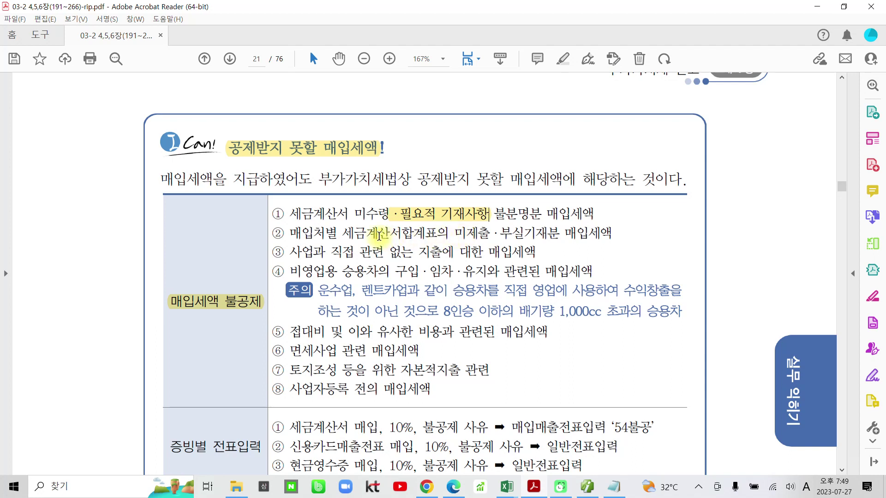
Highlight 세금계산서합계표의 미제출 in item ② in yellow
{"action": "left_click_drag", "start_coordinate": [342, 235], "coordinate": [466, 236]}
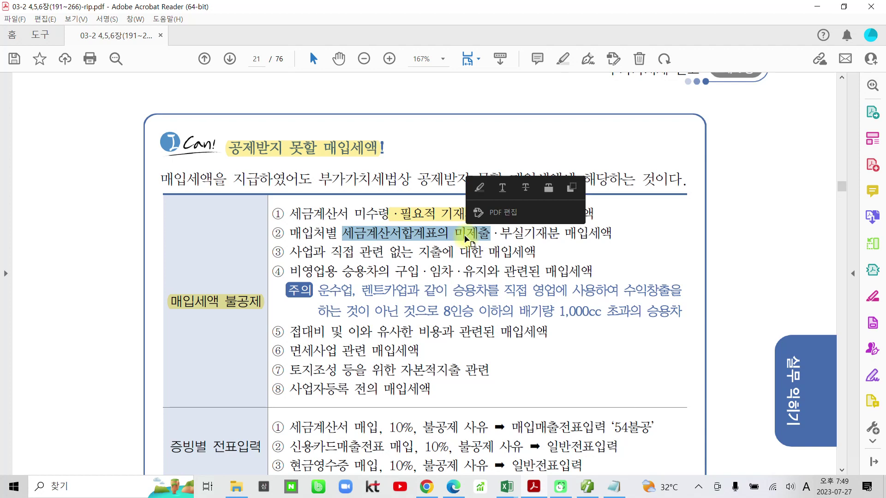
{"action": "left_click", "coordinate": [466, 239]}
{"action": "left_click_drag", "start_coordinate": [341, 233], "coordinate": [469, 232]}
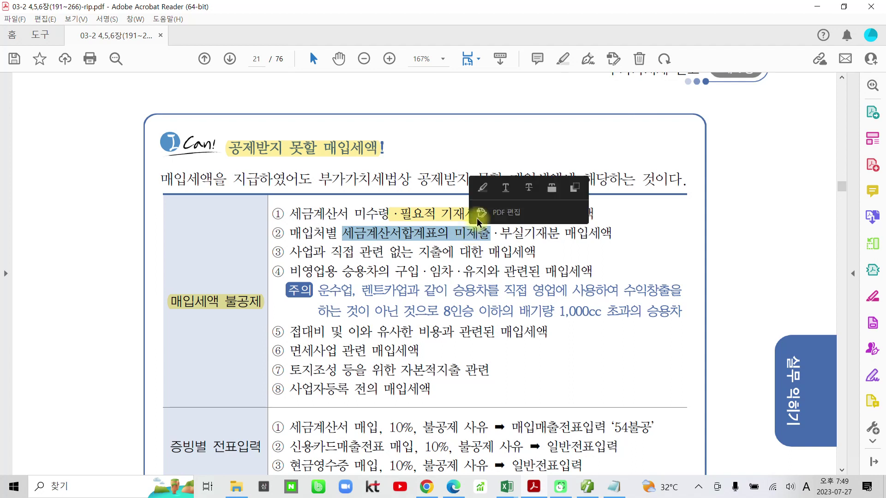
{"action": "left_click", "coordinate": [482, 194]}
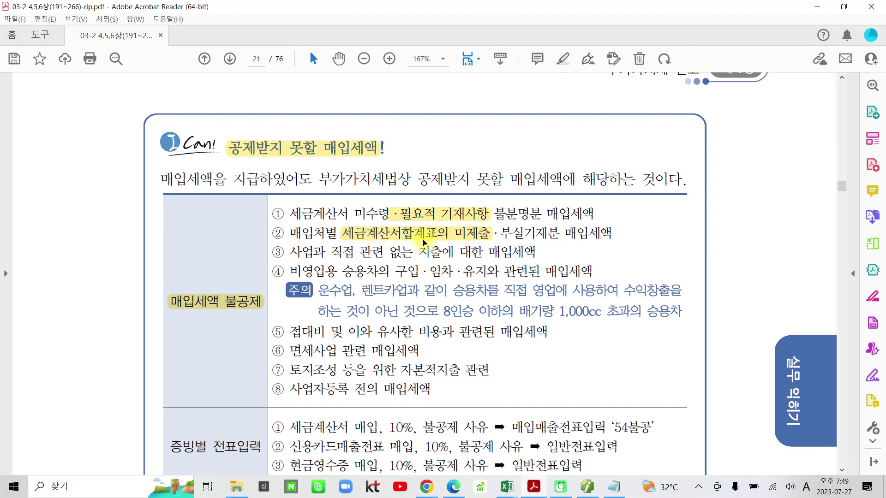
Delete the item ② and item ① highlights, then highlight 사업과 직접 관련 없는 지출에 in item ③
{"action": "right_click", "coordinate": [435, 243]}
{"action": "left_click", "coordinate": [475, 275]}
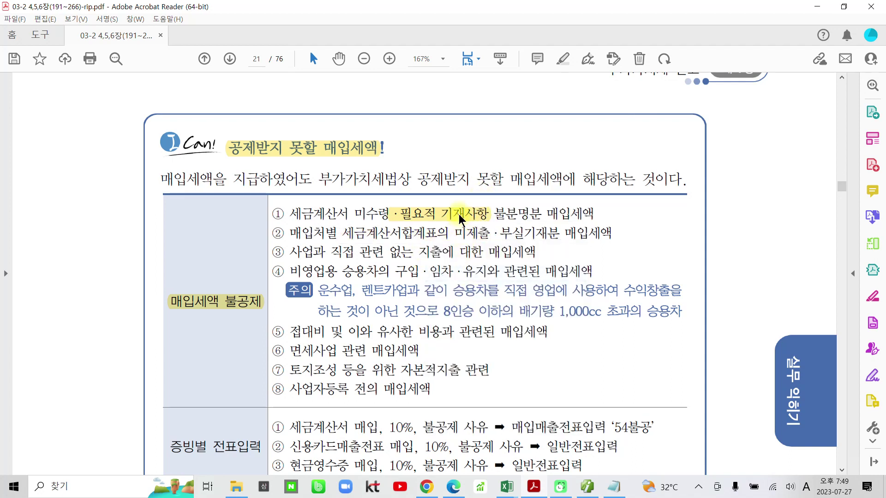
{"action": "right_click", "coordinate": [460, 215]}
{"action": "left_click", "coordinate": [489, 249]}
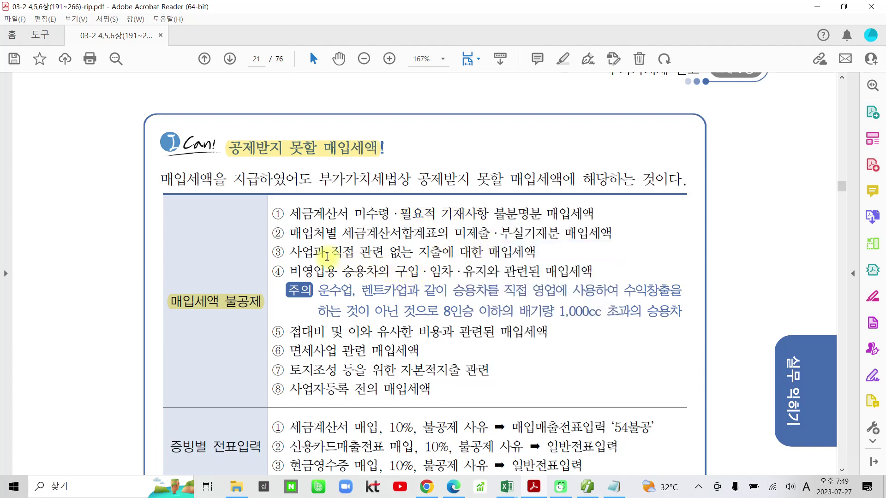
{"action": "left_click_drag", "start_coordinate": [290, 253], "coordinate": [454, 255]}
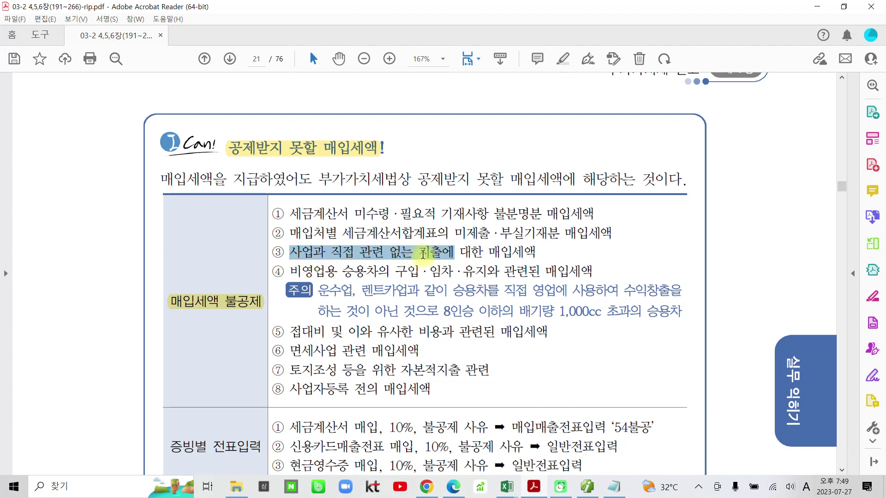
{"action": "left_click", "coordinate": [436, 214]}
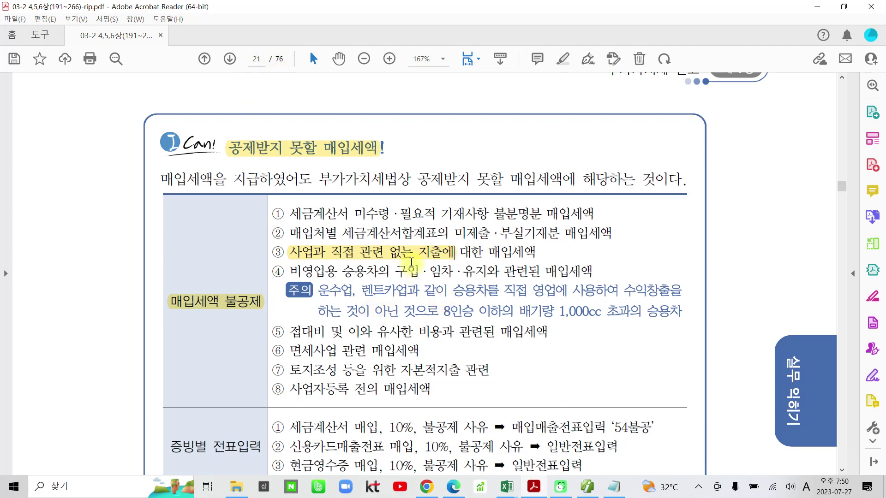
{"action": "scroll", "coordinate": [408, 258], "scroll_direction": "down", "scroll_amount": 2}
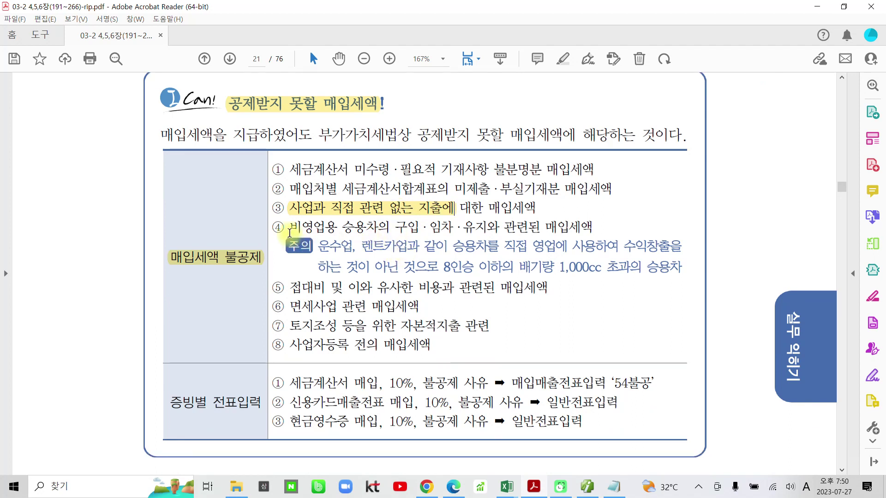
{"action": "left_click_drag", "start_coordinate": [289, 233], "coordinate": [539, 229]}
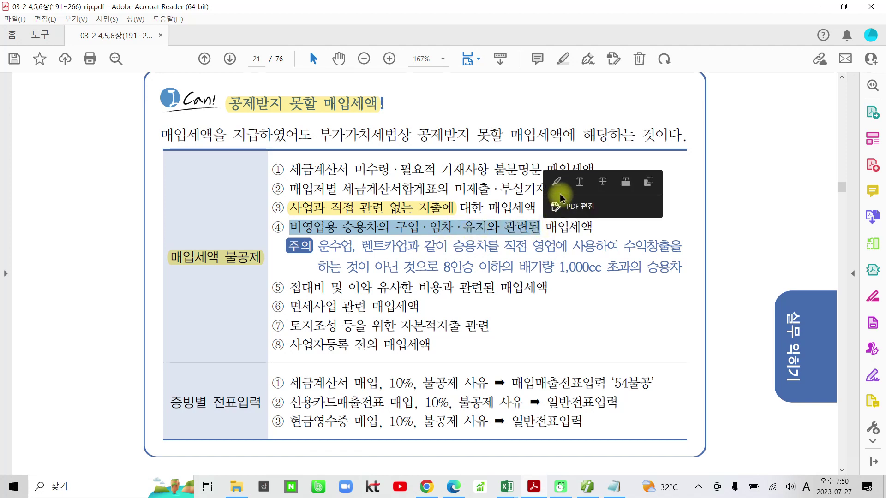
{"action": "left_click", "coordinate": [558, 182]}
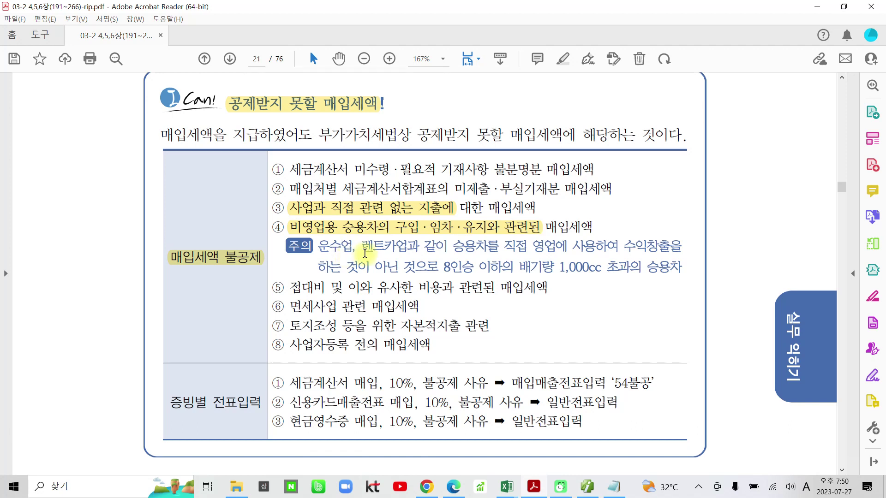
{"action": "left_click", "coordinate": [381, 253]}
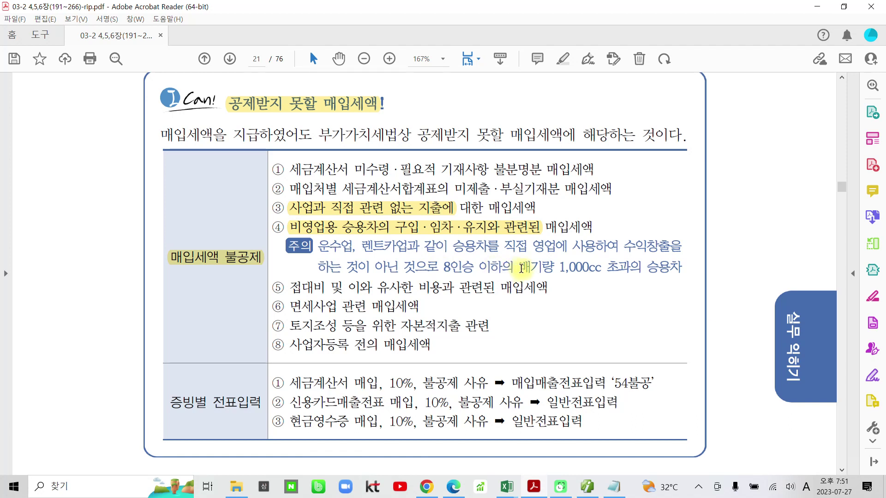
{"action": "left_click_drag", "start_coordinate": [520, 266], "coordinate": [591, 266]}
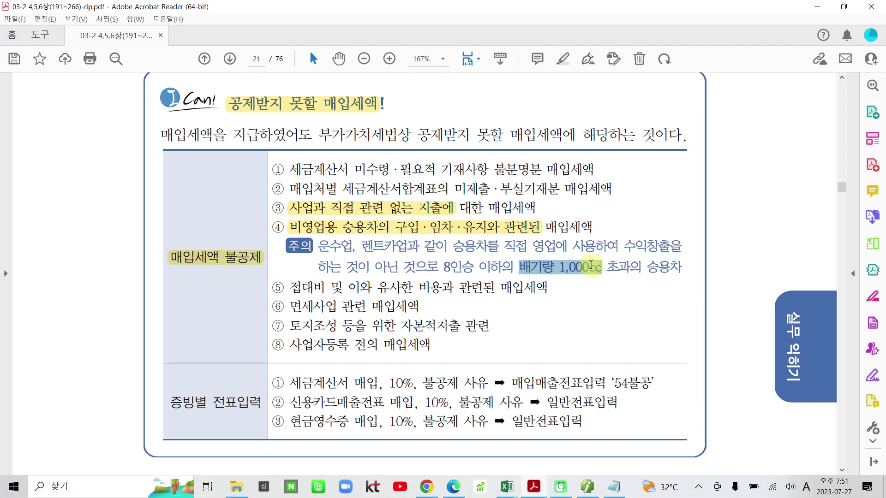
{"action": "left_click_drag", "start_coordinate": [591, 266], "coordinate": [645, 267]}
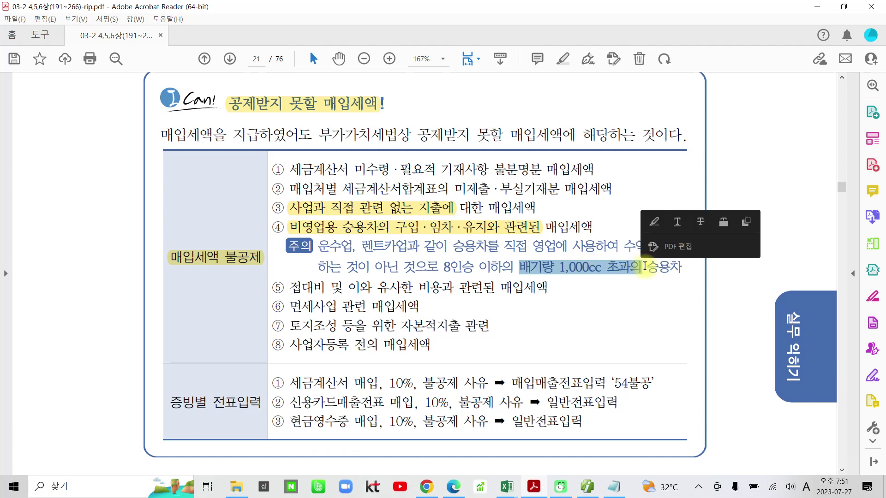
{"action": "left_click", "coordinate": [644, 266]}
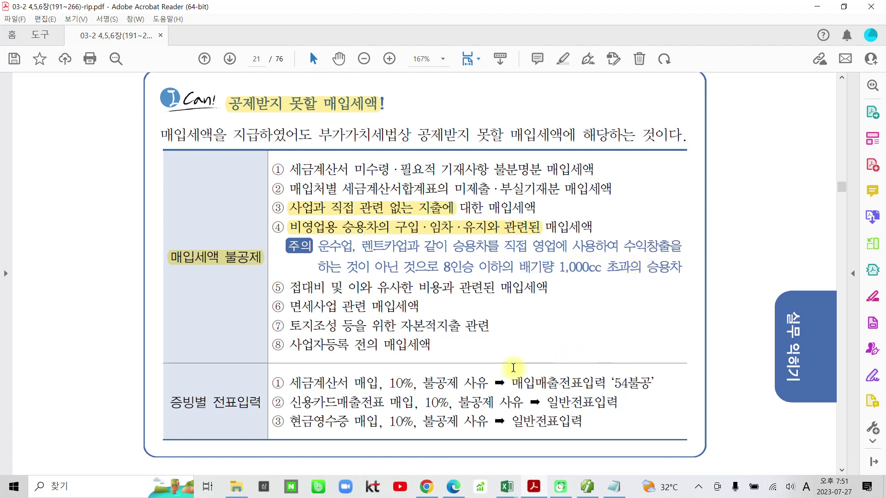
Highlight item ⑤'s 접대비 phrase, item ⑥'s 면세사업 관련 and item ⑦'s phrase through 자본적지출
{"action": "scroll", "coordinate": [431, 325], "scroll_direction": "down", "scroll_amount": 1}
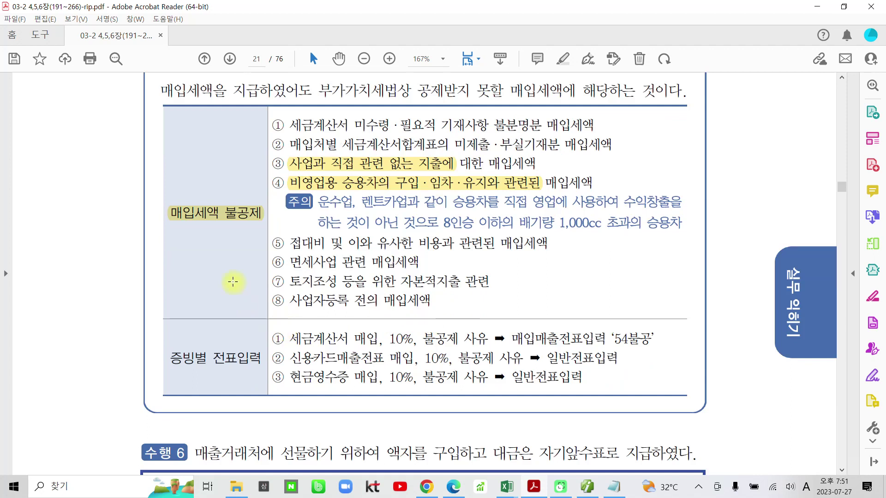
{"action": "left_click_drag", "start_coordinate": [289, 242], "coordinate": [453, 240]}
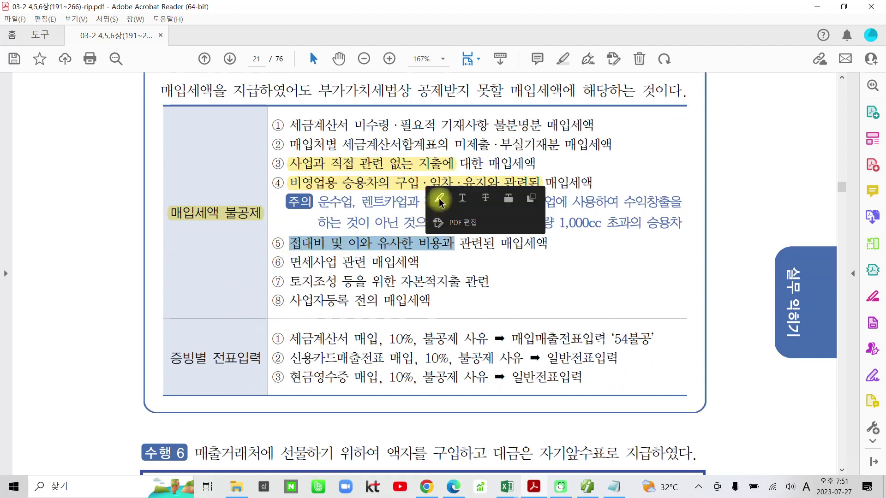
{"action": "left_click", "coordinate": [440, 200]}
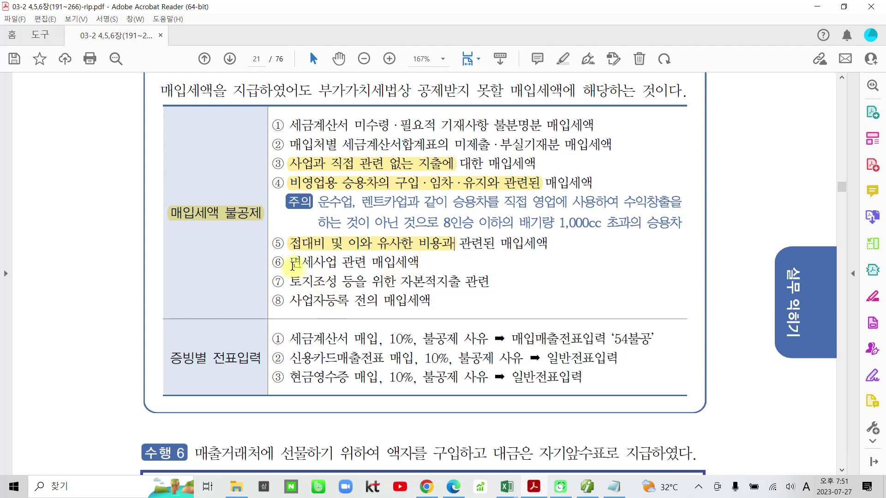
{"action": "left_click_drag", "start_coordinate": [292, 265], "coordinate": [351, 264]}
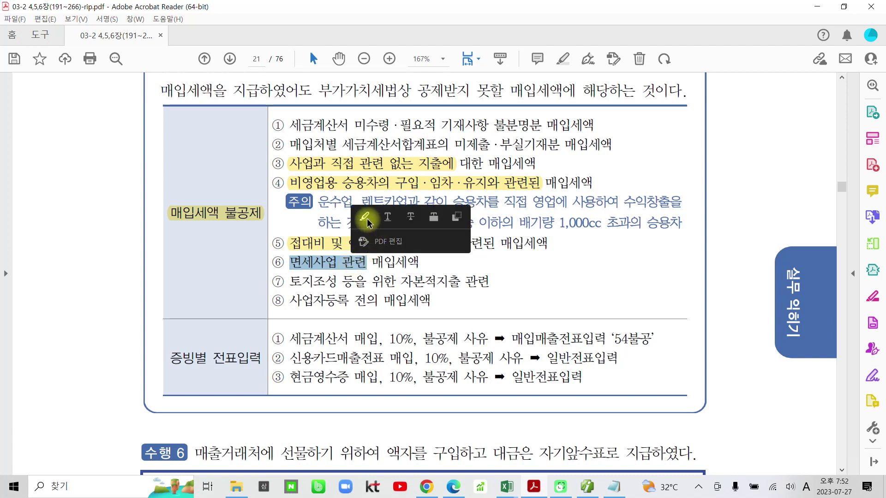
{"action": "left_click", "coordinate": [365, 218]}
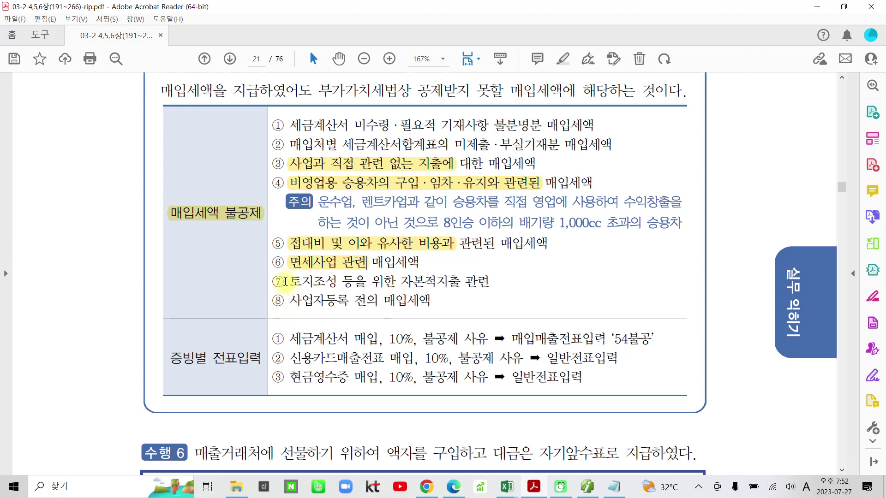
{"action": "left_click_drag", "start_coordinate": [287, 283], "coordinate": [421, 287]}
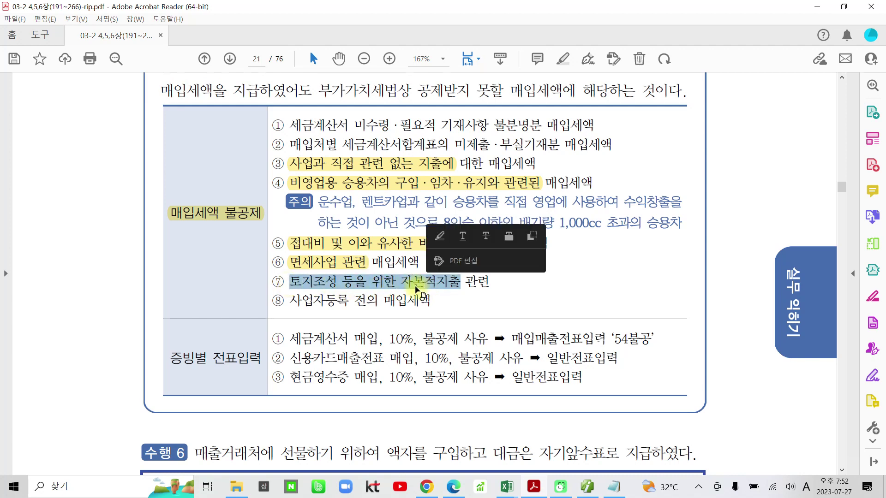
{"action": "left_click", "coordinate": [440, 236]}
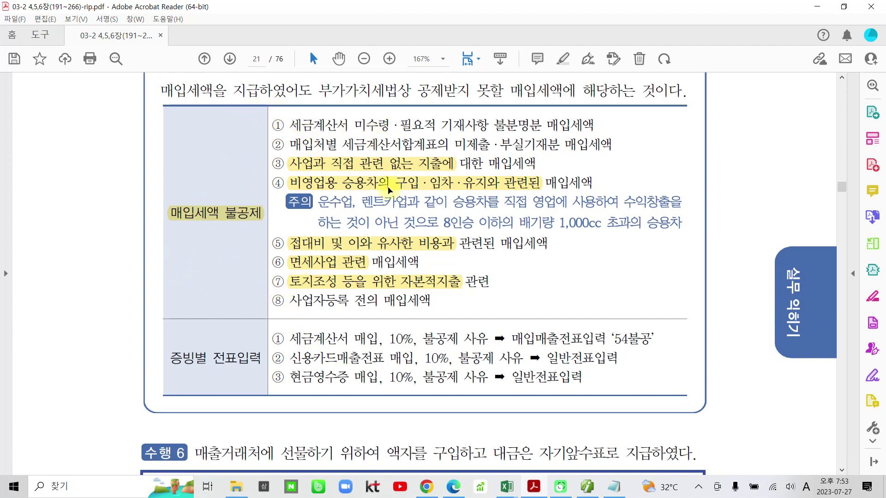
Highlight the 증빙별 전표입력 label and line ①'s 세금계산서 매입, 매입매출전표입력 and '54불공'
{"action": "scroll", "coordinate": [346, 315], "scroll_direction": "down", "scroll_amount": 1}
{"action": "scroll", "coordinate": [345, 315], "scroll_direction": "down", "scroll_amount": 1}
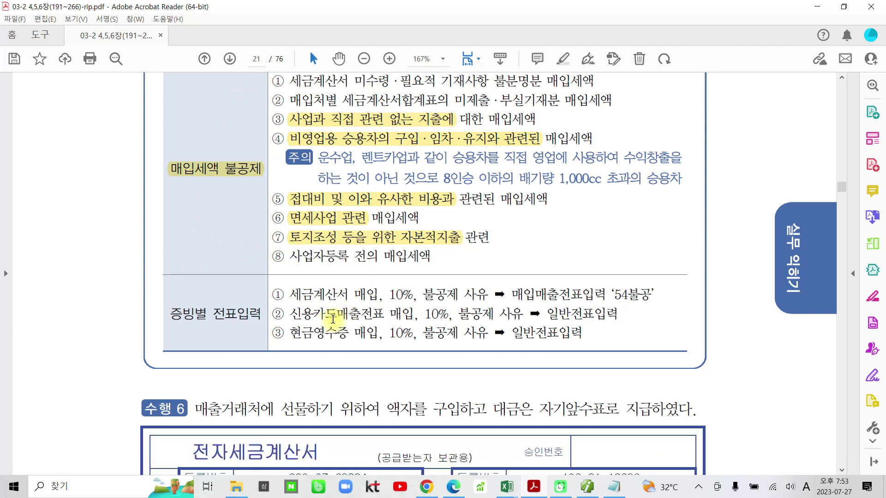
{"action": "left_click_drag", "start_coordinate": [178, 314], "coordinate": [261, 314]}
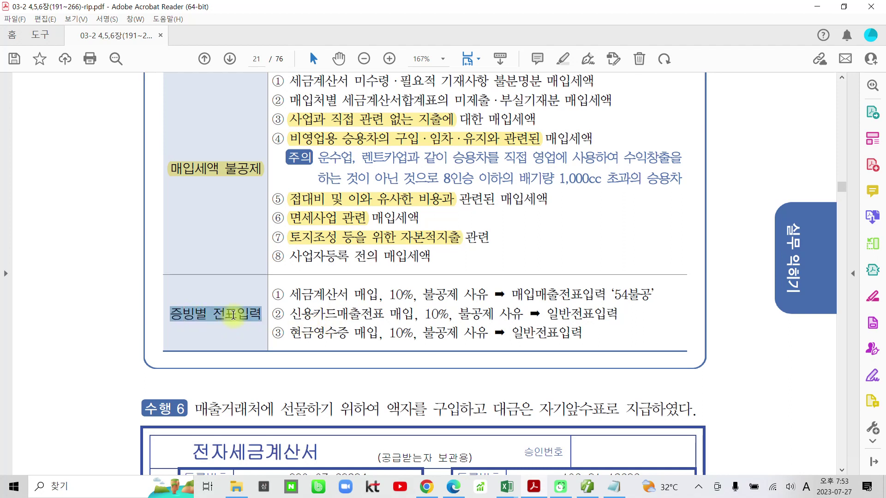
{"action": "left_click", "coordinate": [248, 271]}
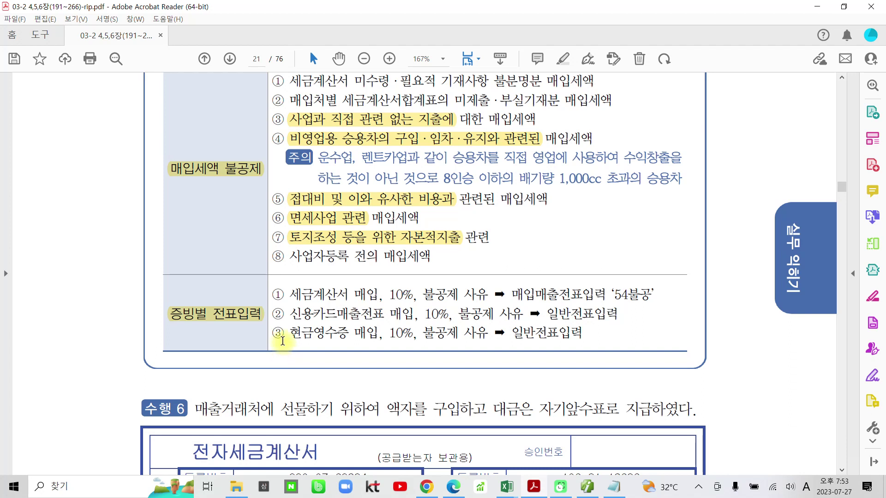
{"action": "left_click_drag", "start_coordinate": [288, 294], "coordinate": [381, 294]}
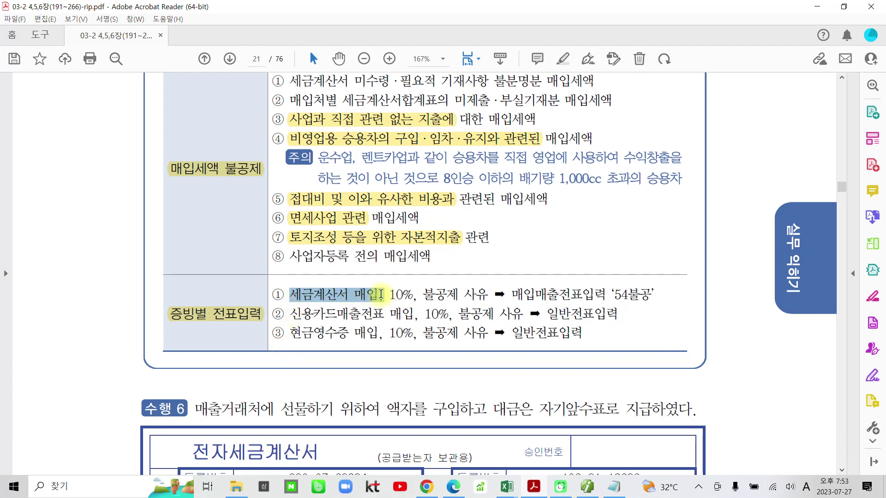
{"action": "left_click", "coordinate": [398, 250]}
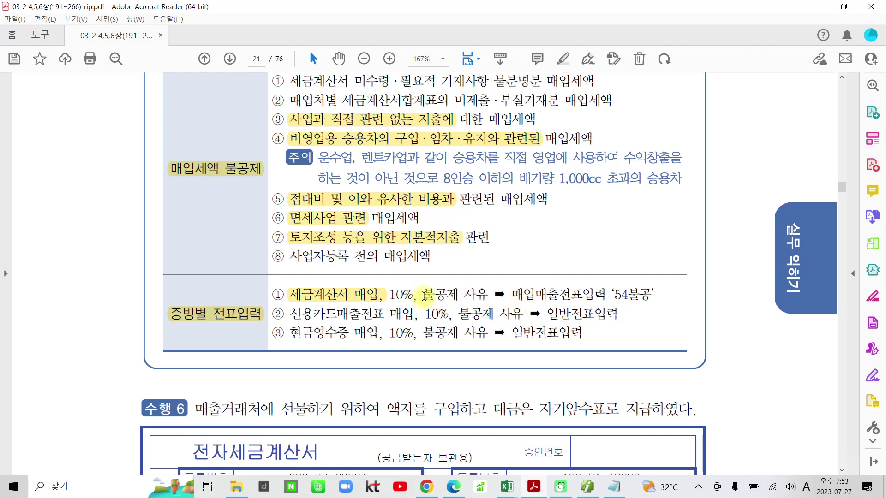
{"action": "left_click_drag", "start_coordinate": [513, 293], "coordinate": [607, 295]}
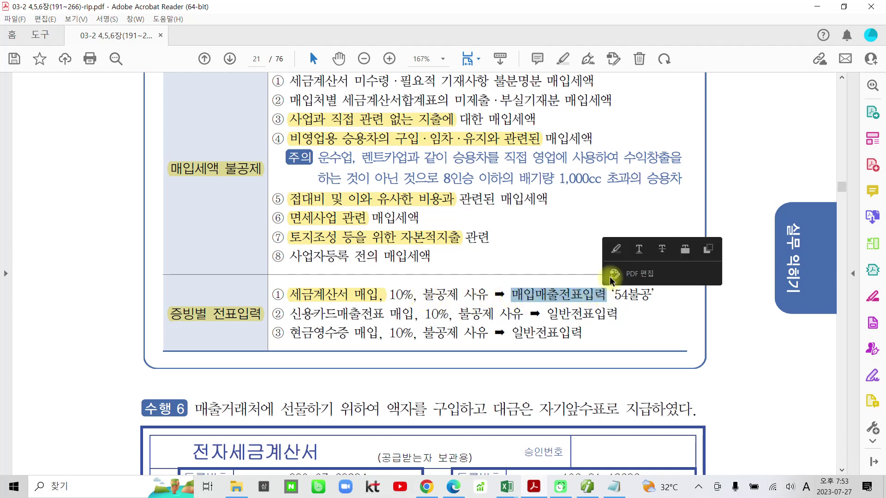
{"action": "left_click", "coordinate": [617, 250]}
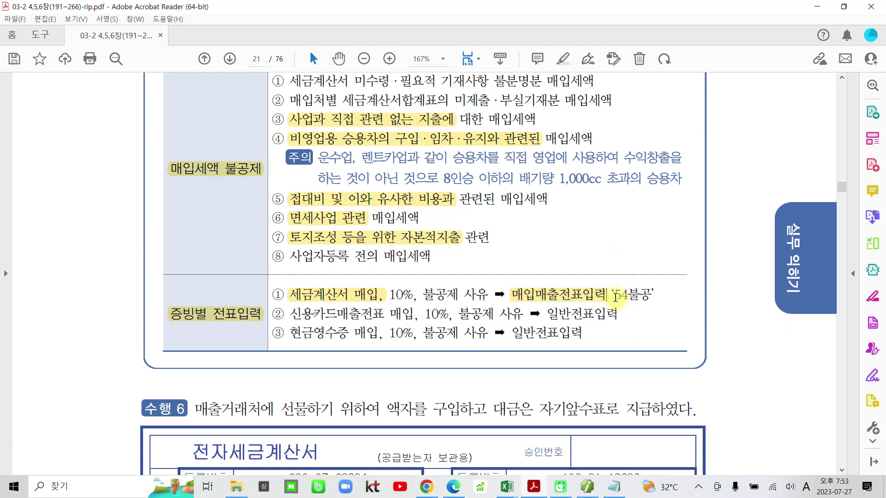
{"action": "left_click_drag", "start_coordinate": [617, 296], "coordinate": [652, 296]}
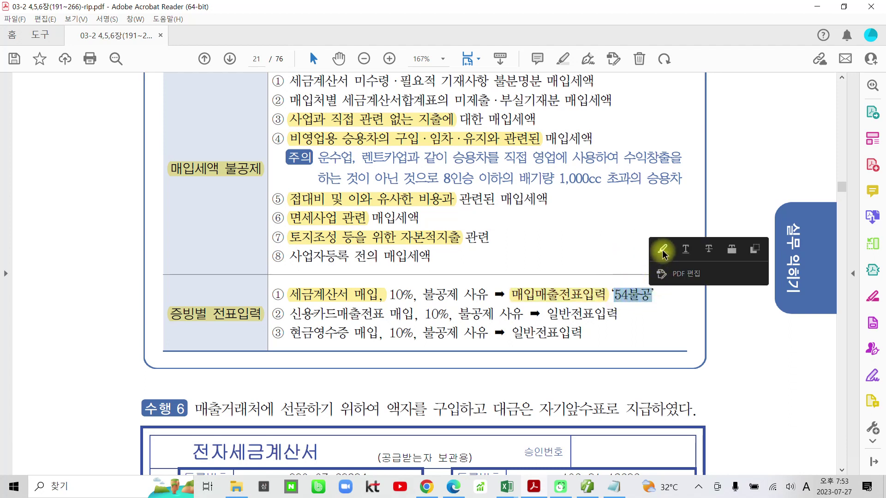
{"action": "left_click", "coordinate": [663, 251]}
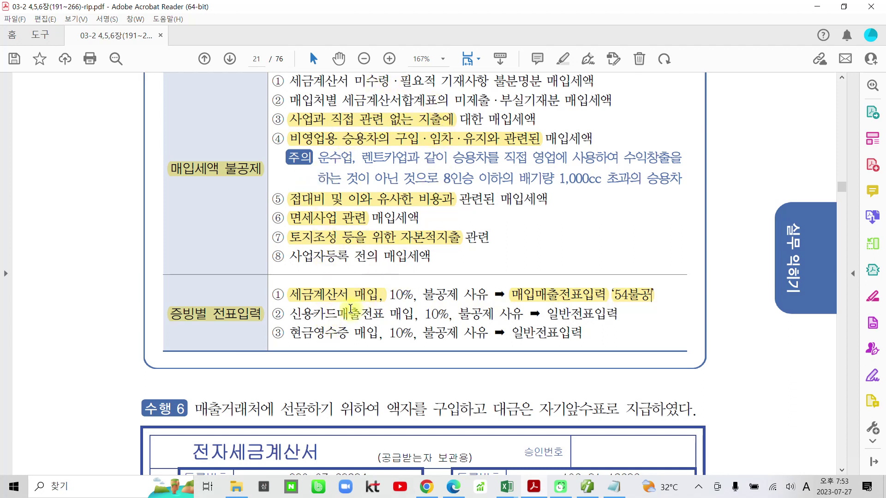
Highlight 일반전표입력 on both line ② and line ③ in yellow
{"action": "left_click_drag", "start_coordinate": [295, 316], "coordinate": [402, 315]}
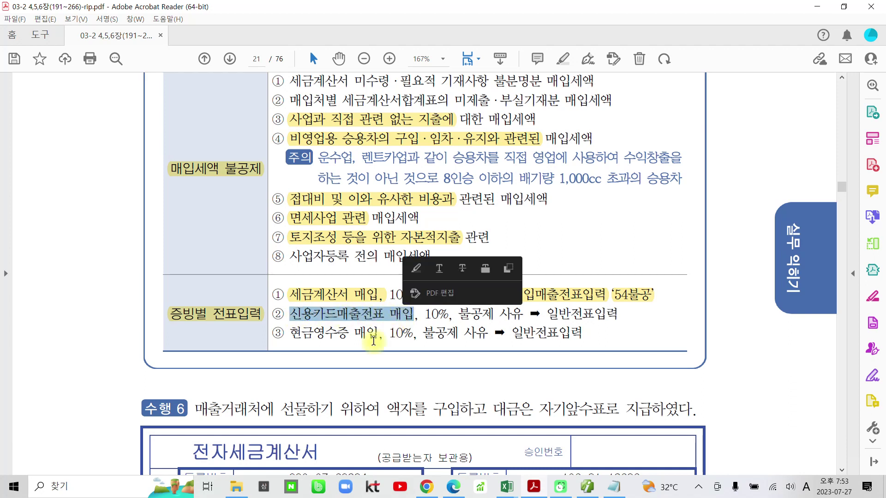
{"action": "left_click_drag", "start_coordinate": [291, 334], "coordinate": [363, 335]}
{"action": "left_click", "coordinate": [453, 335]}
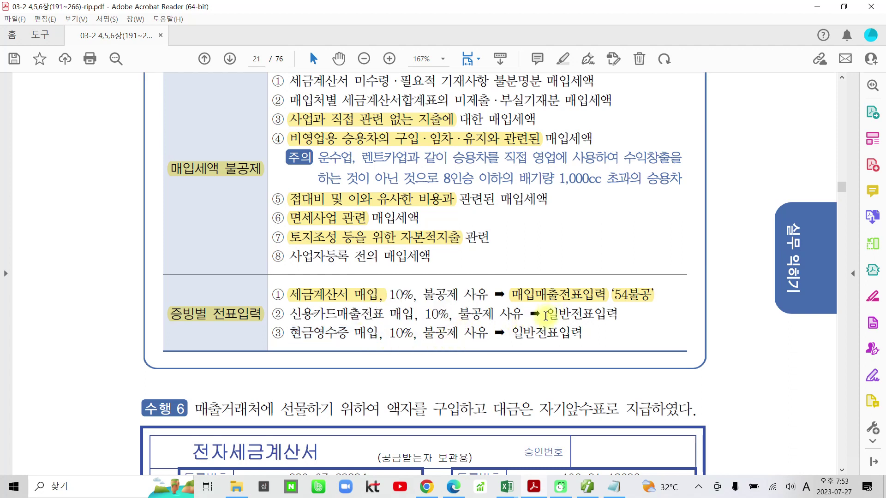
{"action": "left_click_drag", "start_coordinate": [546, 316], "coordinate": [618, 318]}
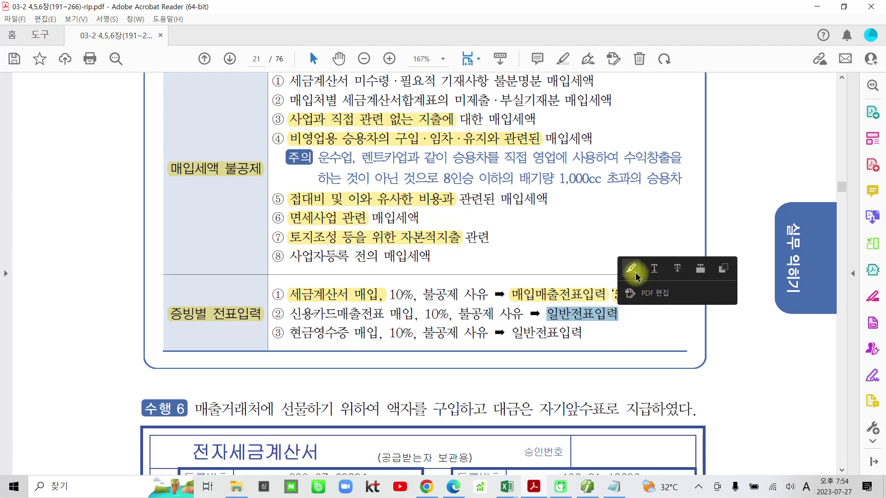
{"action": "left_click", "coordinate": [631, 268]}
{"action": "left_click_drag", "start_coordinate": [515, 338], "coordinate": [585, 334]}
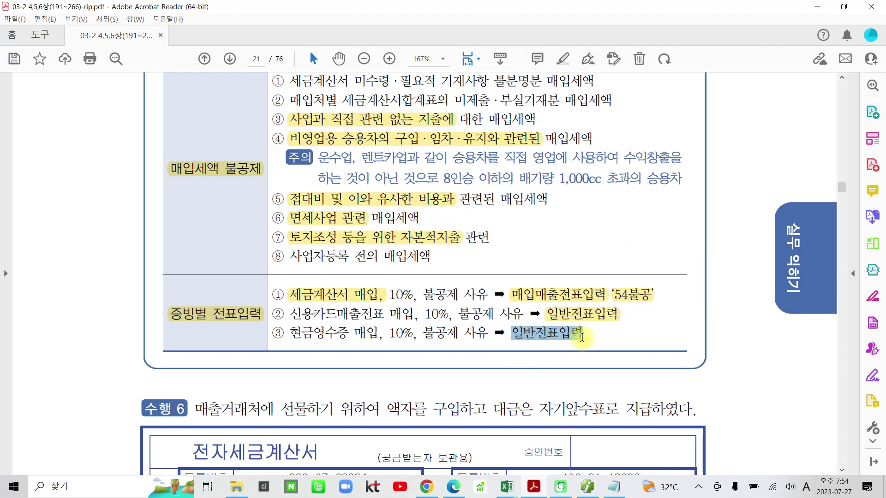
{"action": "left_click", "coordinate": [603, 290]}
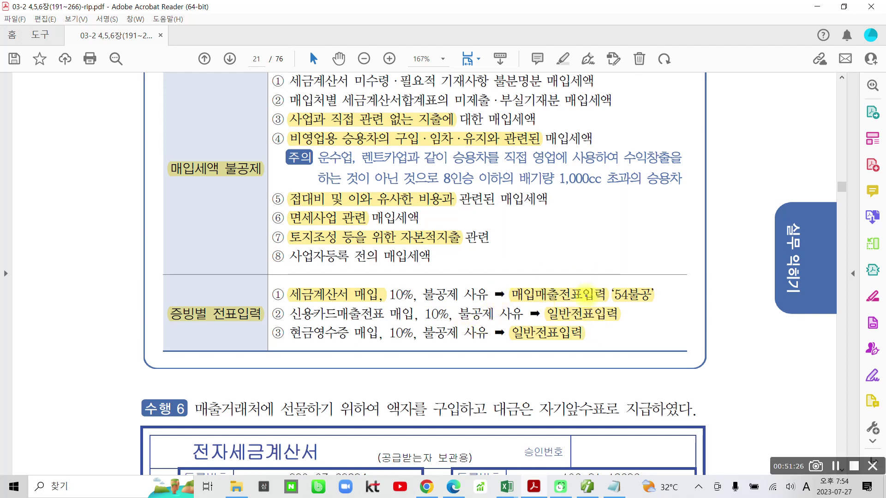
Circle 매입매출전표입력 and '54불공' with the screen pen, clear them, then scroll to the 수행 6 invoice
{"action": "mouse_move", "coordinate": [501, 277]}
{"action": "left_mouse_down"}
{"action": "mouse_move", "coordinate": [595, 307]}
{"action": "mouse_move", "coordinate": [484, 286]}
{"action": "left_mouse_up"}
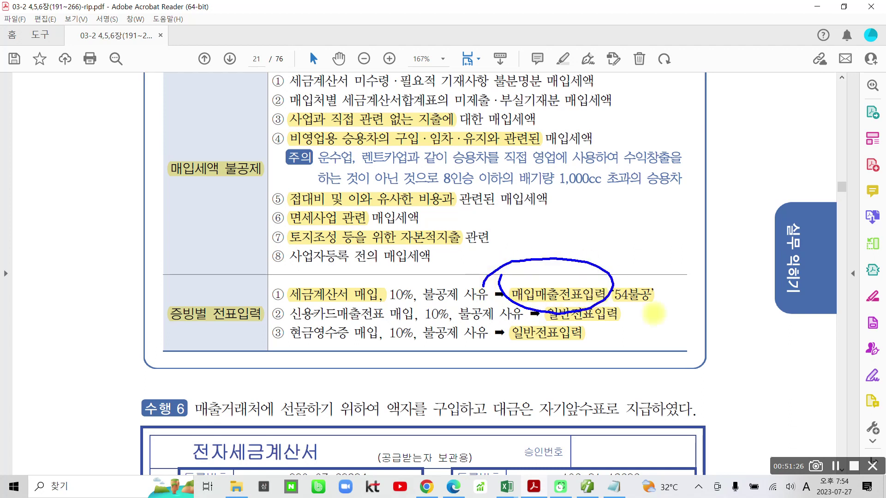
{"action": "left_click_drag", "start_coordinate": [662, 312], "coordinate": [657, 325]}
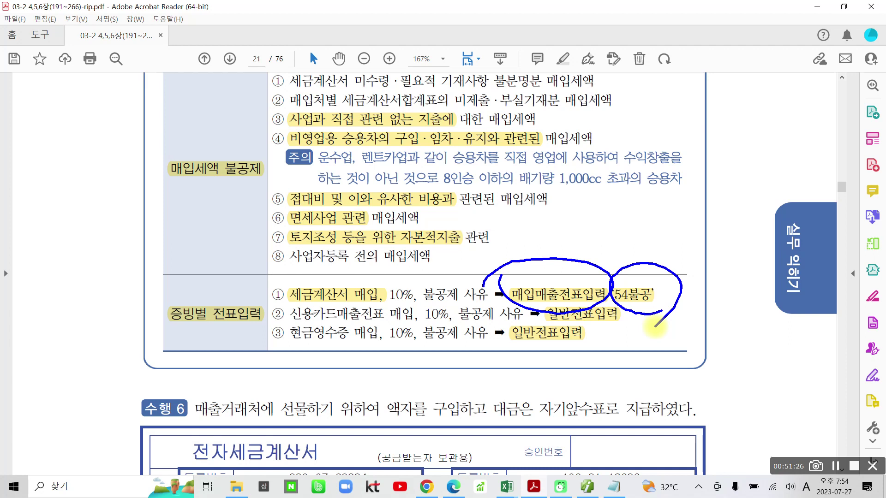
{"action": "key", "text": "Escape"}
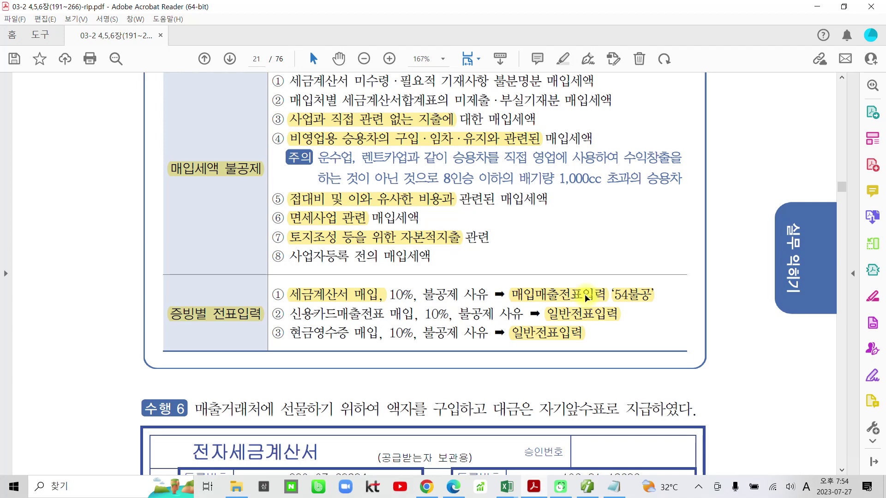
{"action": "scroll", "coordinate": [507, 351], "scroll_direction": "down", "scroll_amount": 4}
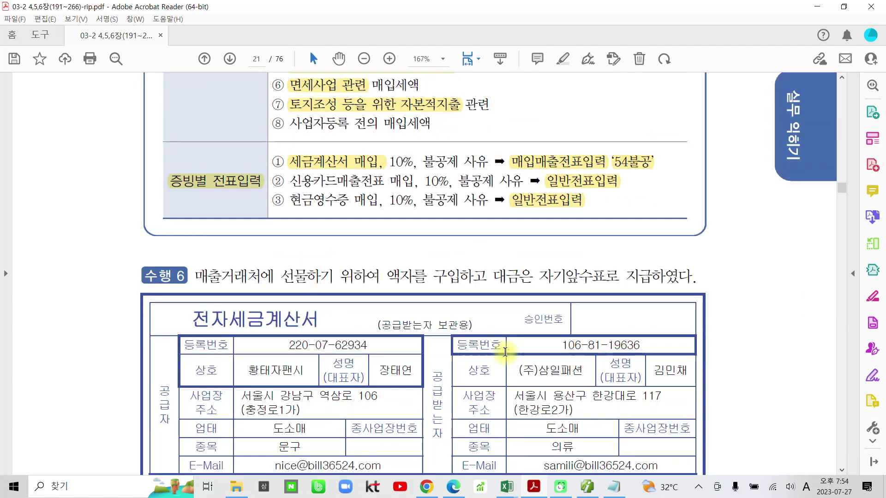